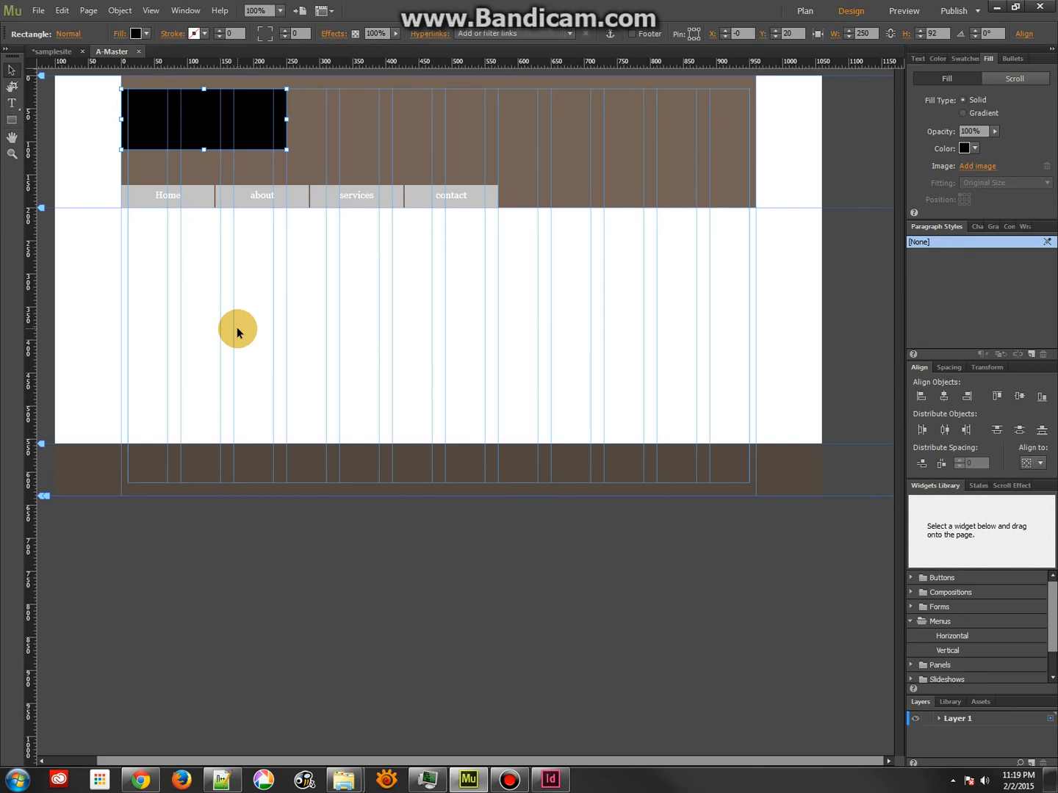
# Select the Home item of the master page's menu and set its Normal state fill to dark brown 534741
pyautogui.click(146, 194)
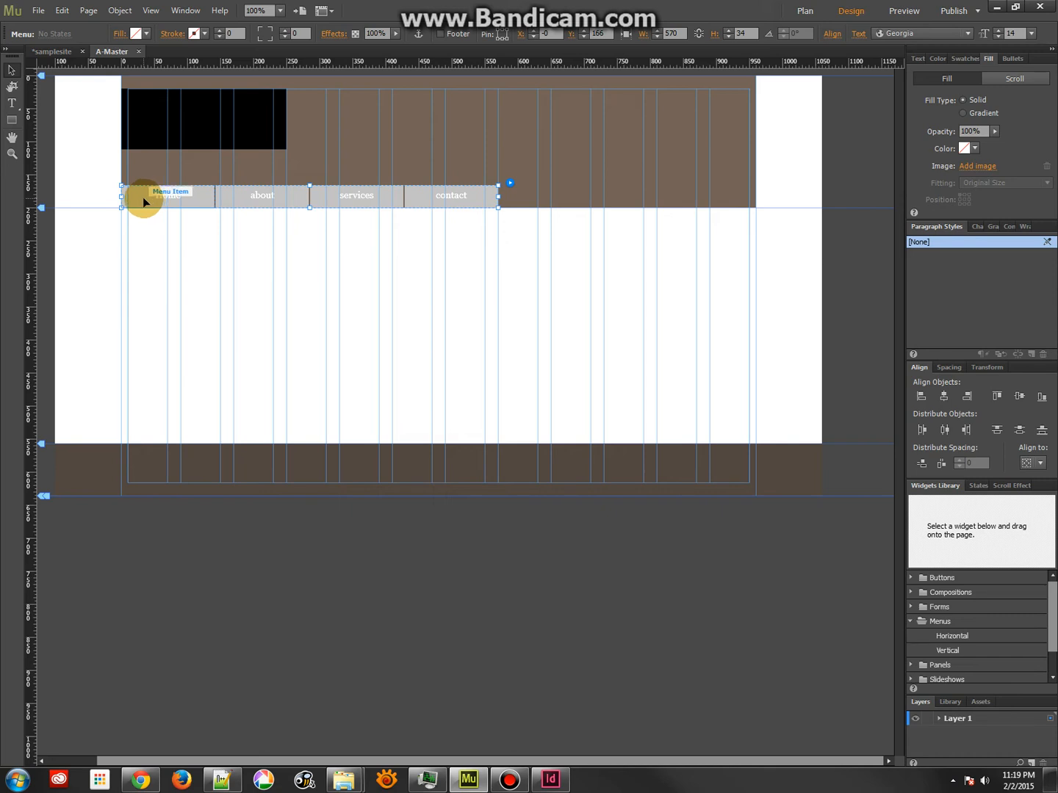
pyautogui.click(980, 486)
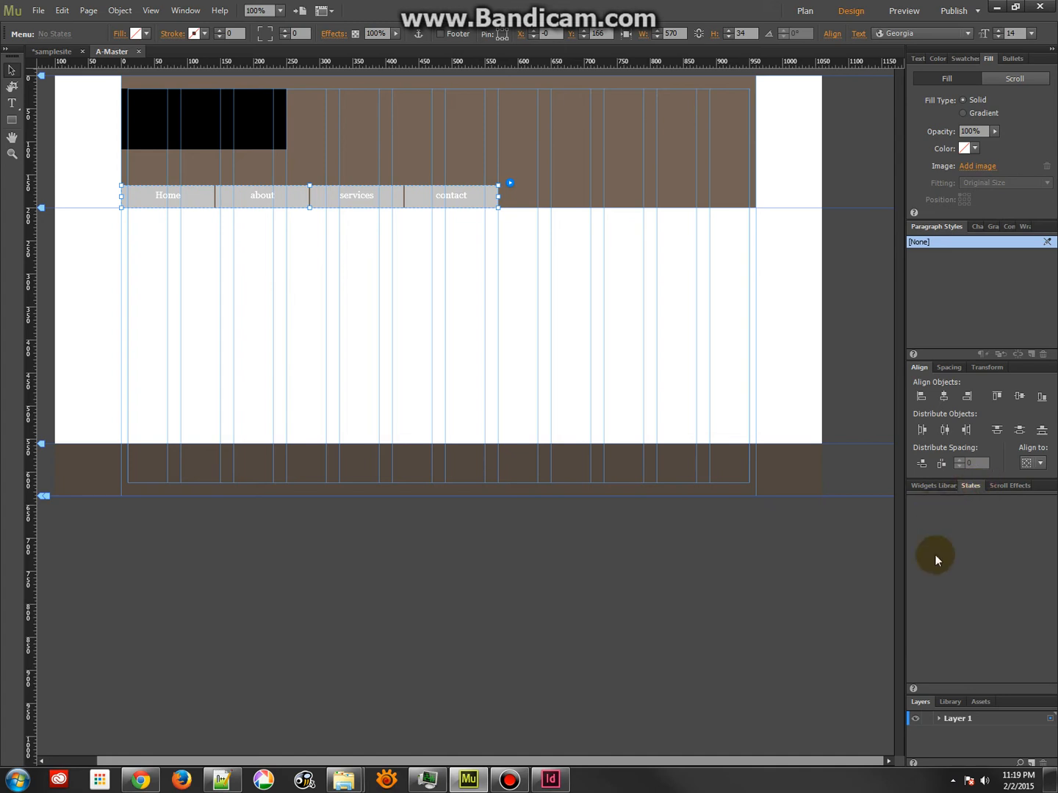
pyautogui.click(162, 200)
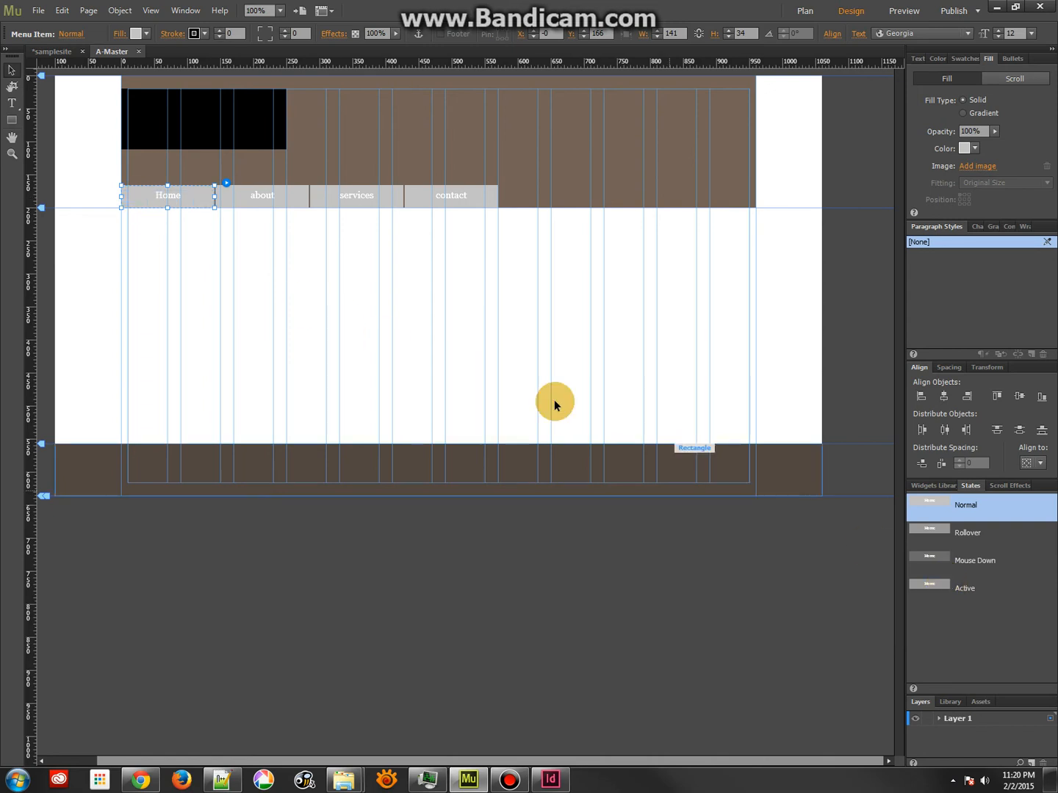
pyautogui.click(168, 203)
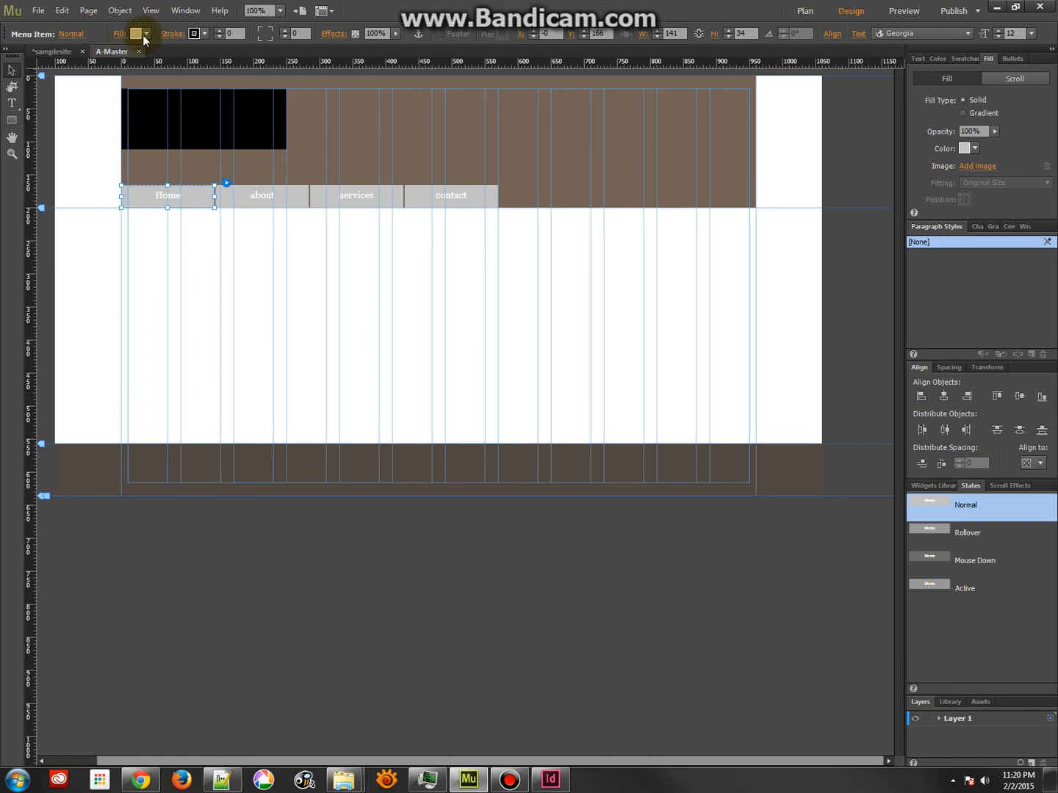
pyautogui.click(135, 33)
pyautogui.click(333, 85)
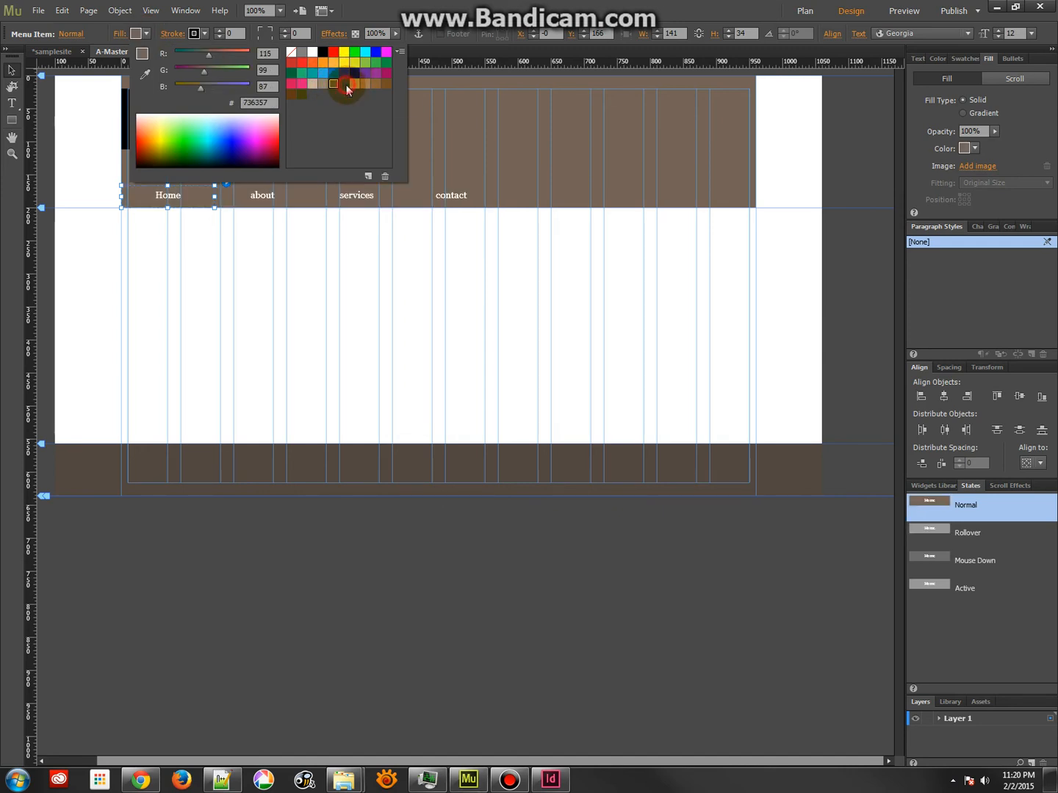
pyautogui.click(345, 85)
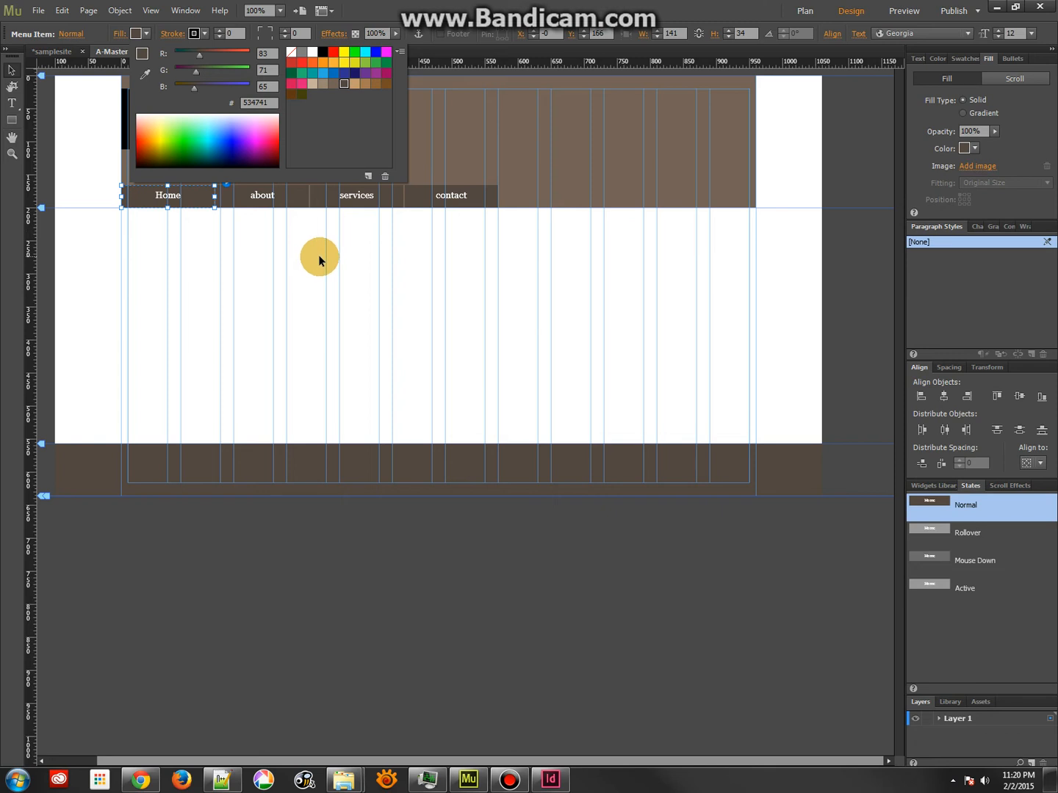
# Set the Home menu item's Rollover state fill to orange F15A24
pyautogui.click(934, 531)
pyautogui.click(923, 530)
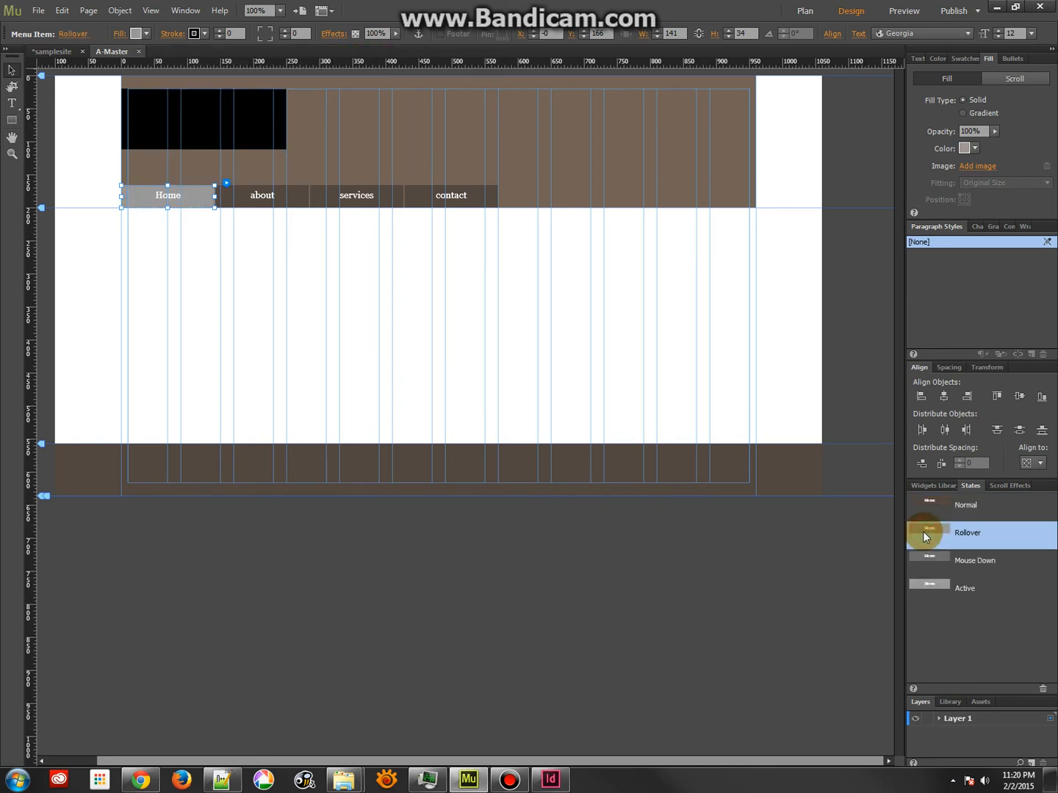
pyautogui.click(150, 35)
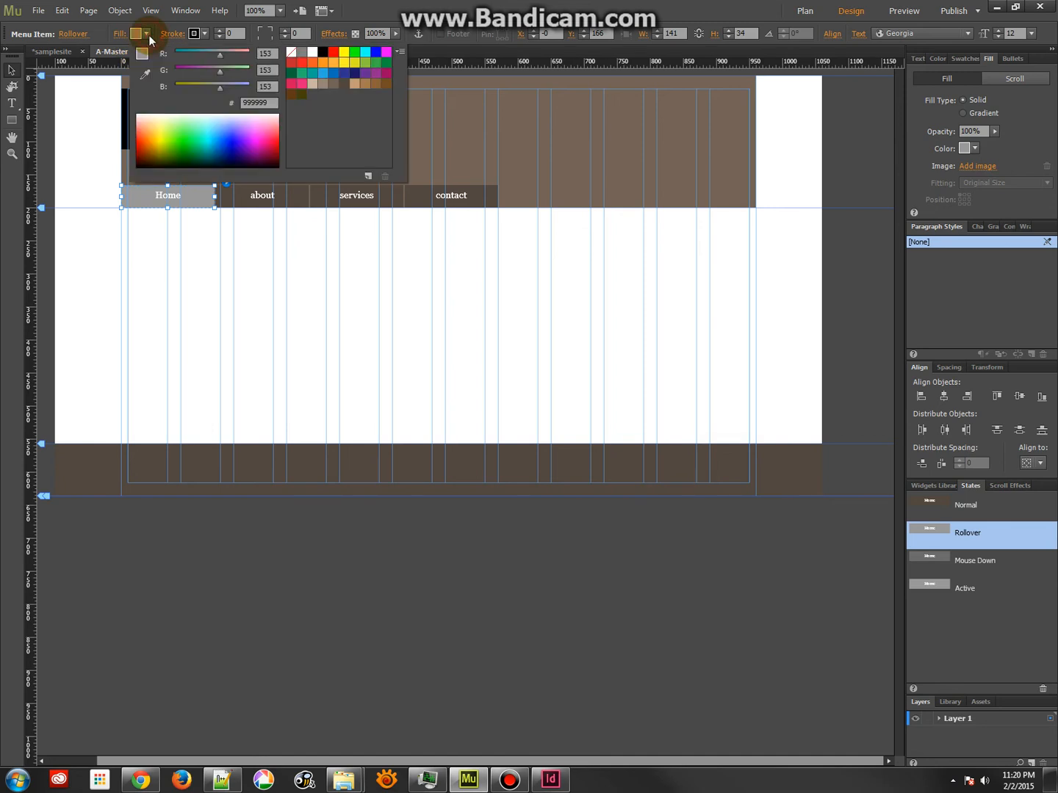
pyautogui.click(312, 63)
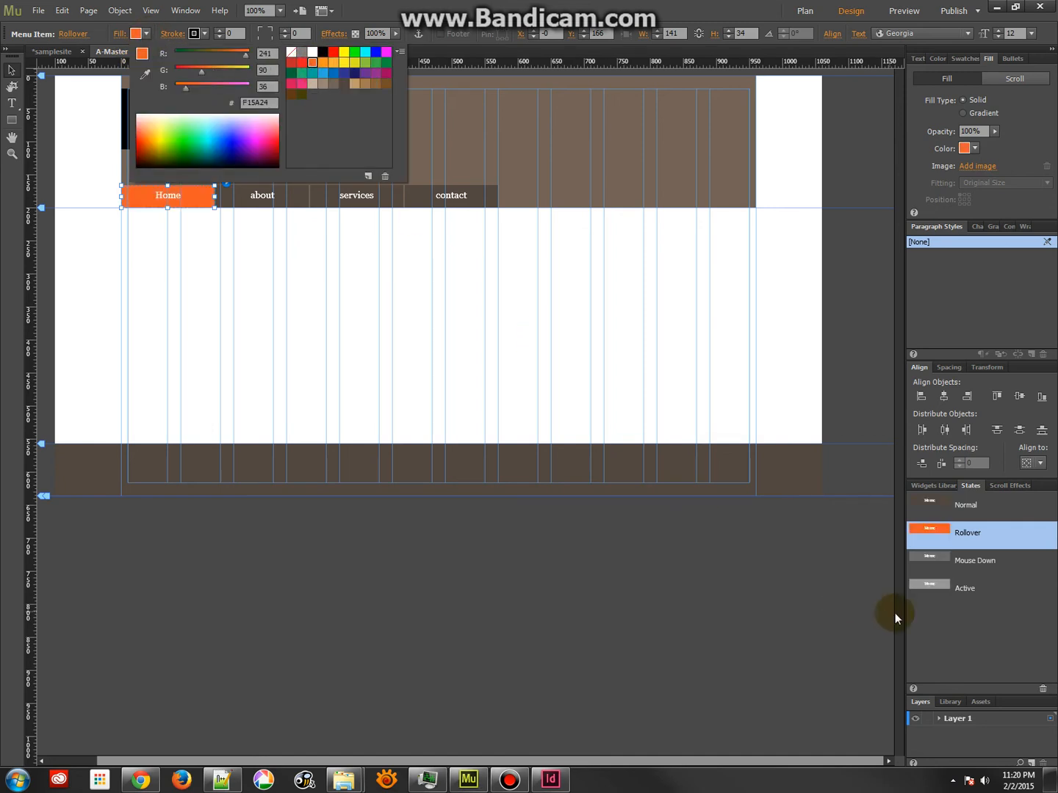
# Set the Home menu item's Mouse Down state fill to red C1272D
pyautogui.click(940, 561)
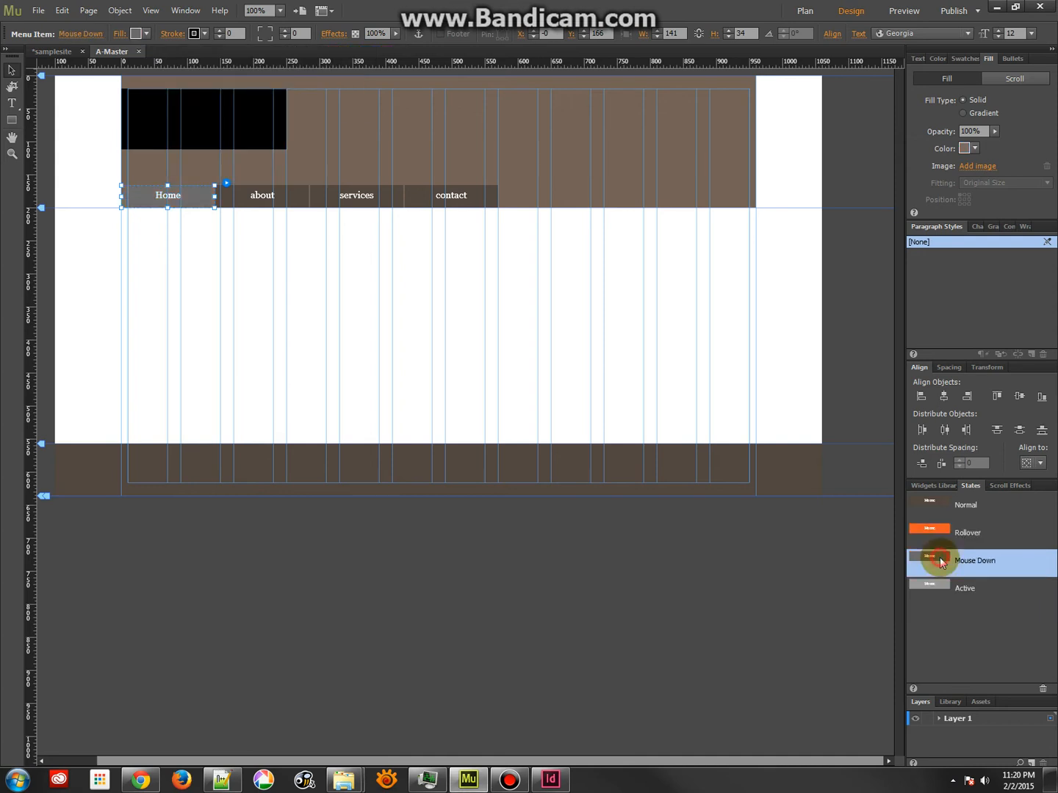
pyautogui.click(145, 33)
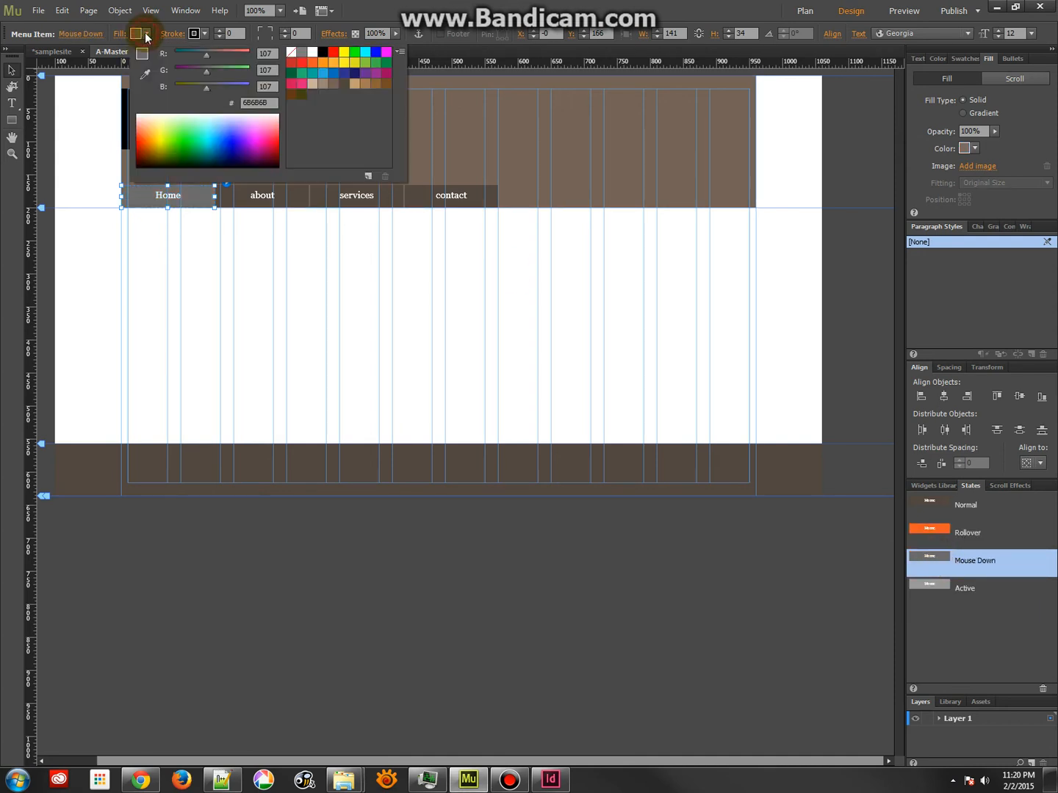
pyautogui.click(303, 64)
pyautogui.click(291, 65)
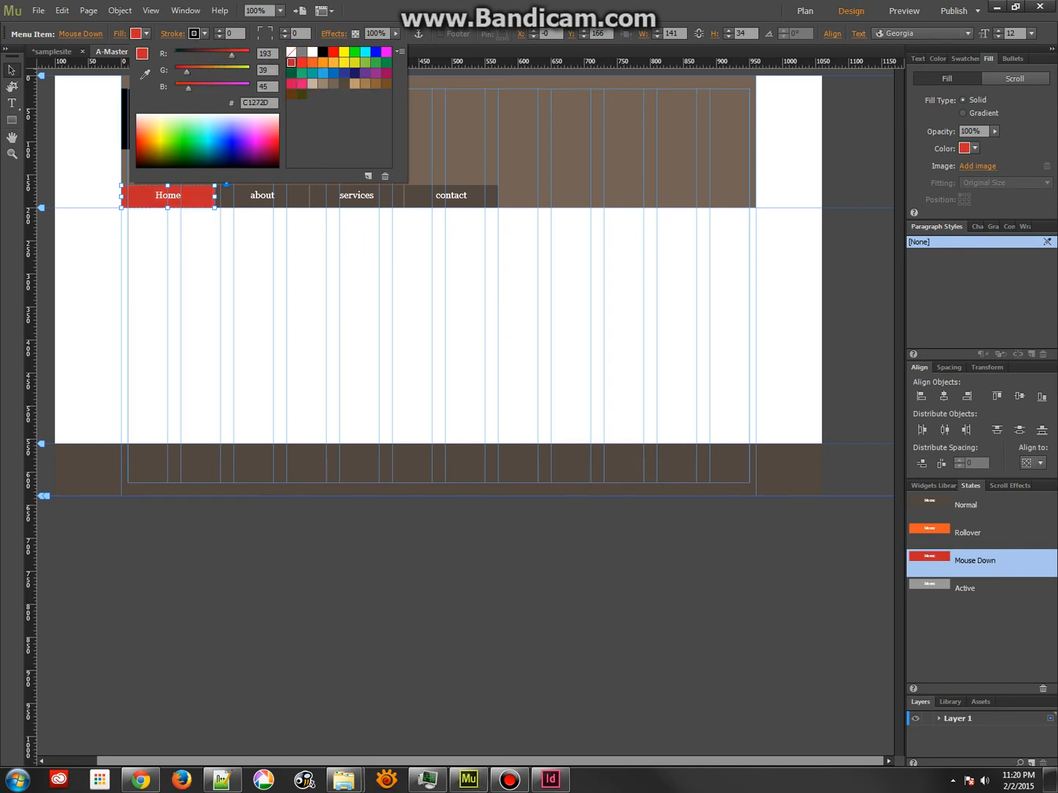
# Set the Home menu item's Active state fill to red C1272D, trying brown 603813 along the way
pyautogui.click(936, 586)
pyautogui.click(936, 585)
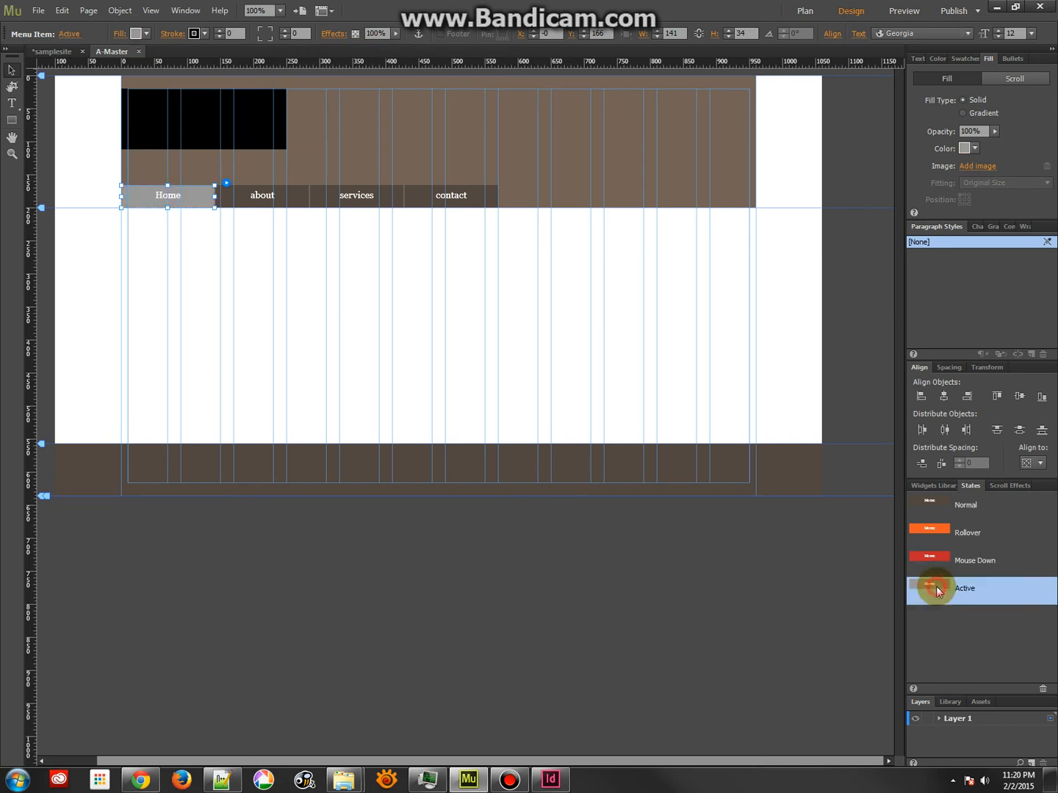
pyautogui.click(147, 34)
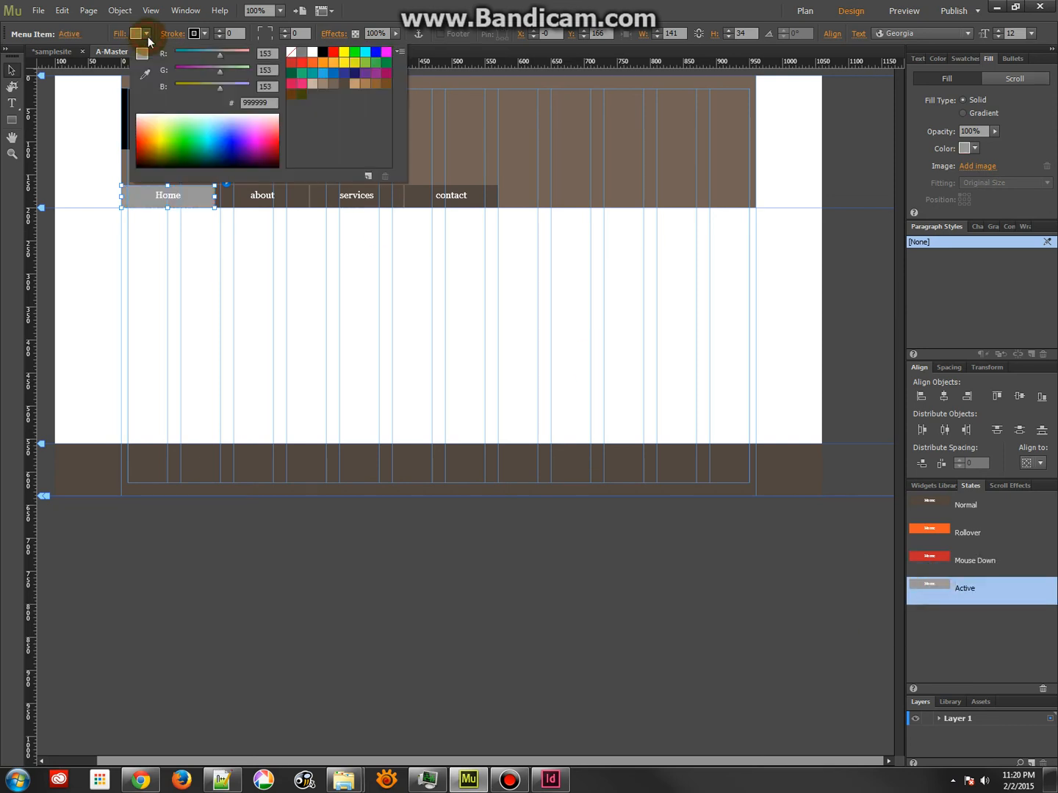
pyautogui.click(291, 66)
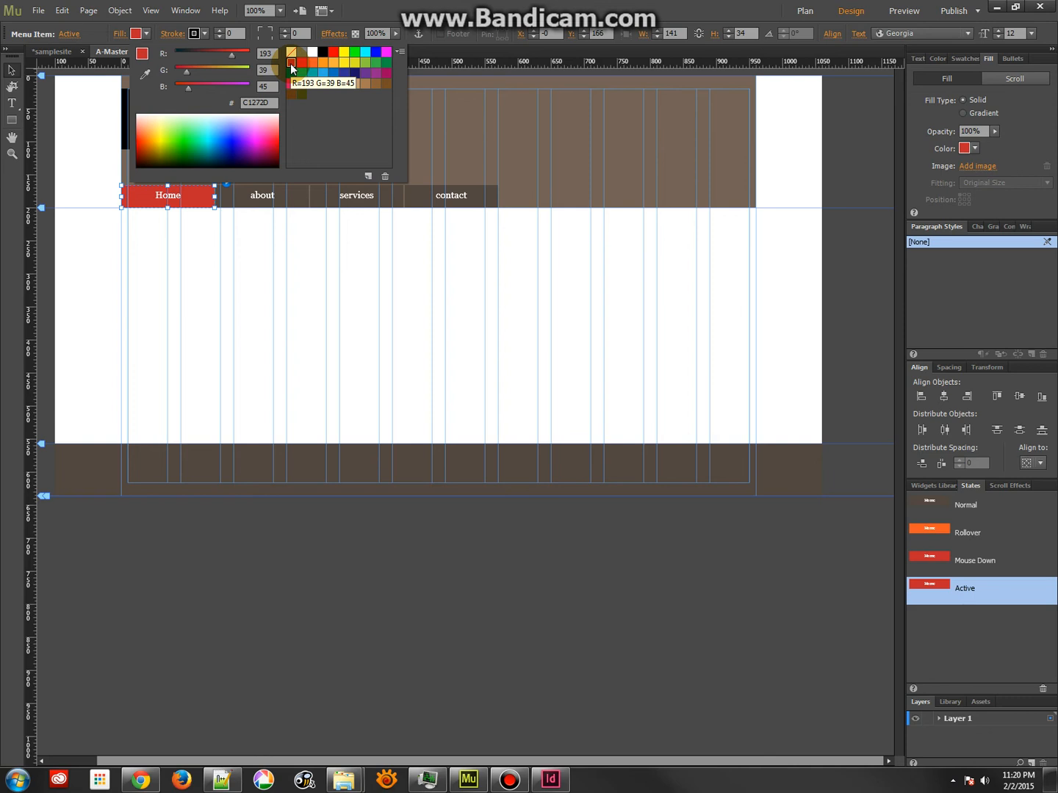
pyautogui.click(291, 96)
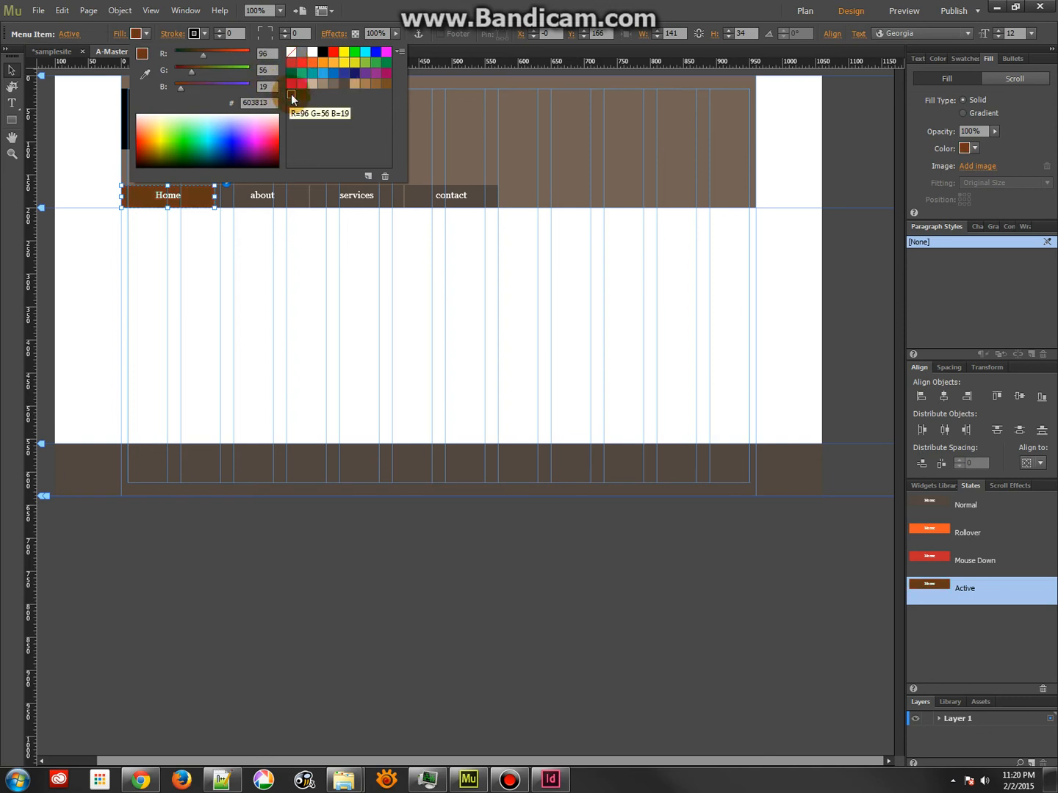
pyautogui.click(292, 66)
pyautogui.click(369, 316)
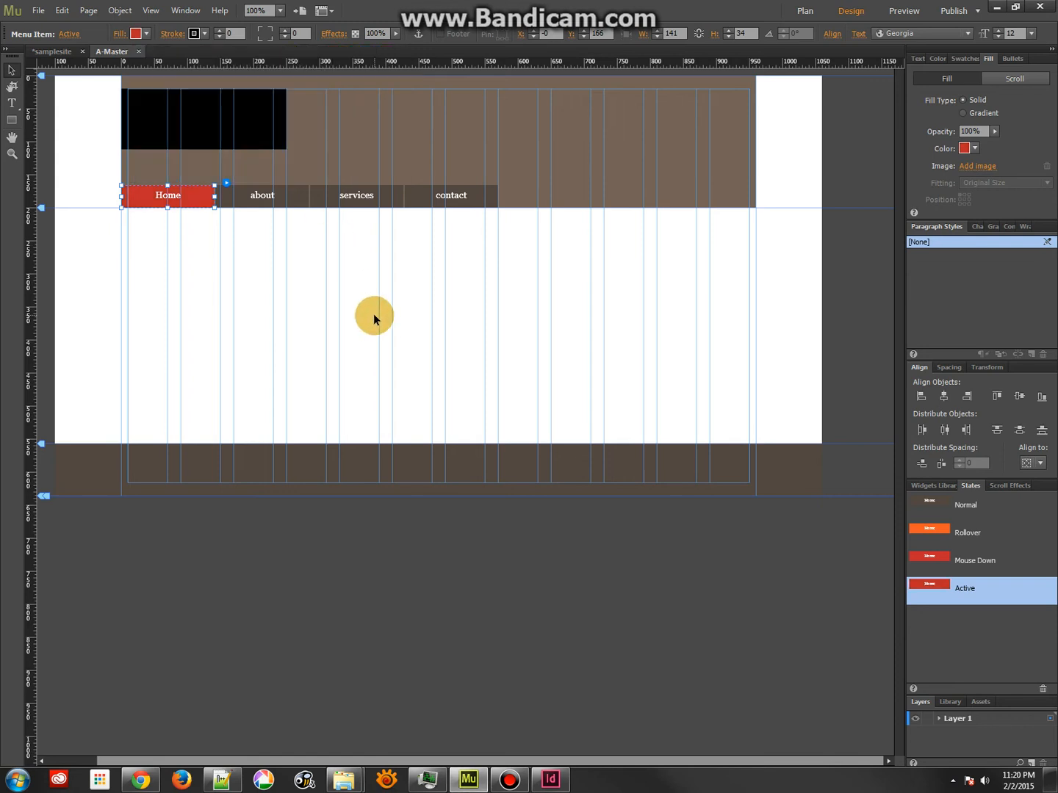
# Review the Home menu item's Normal, Rollover, Mouse Down and Active states in turn
pyautogui.click(932, 506)
pyautogui.click(931, 532)
pyautogui.click(929, 559)
pyautogui.click(935, 585)
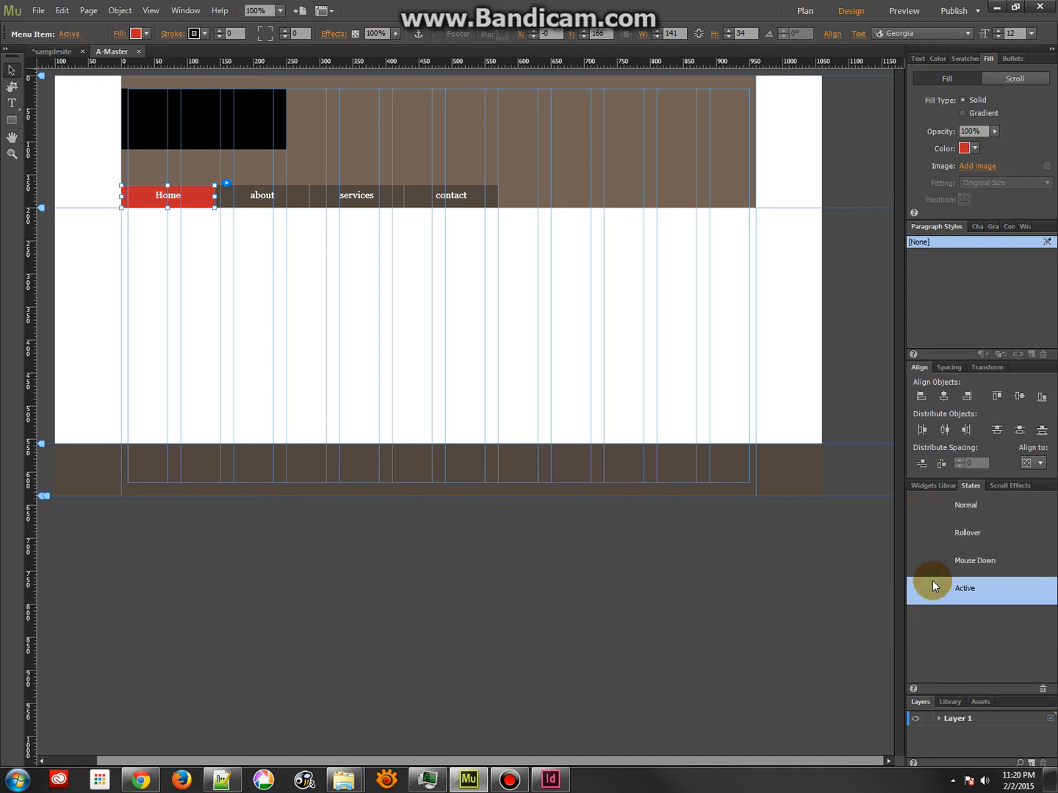
# Close the A-Master page and examine the menu's active item on the page thumbnails in the site plan
pyautogui.click(139, 52)
pyautogui.click(123, 90)
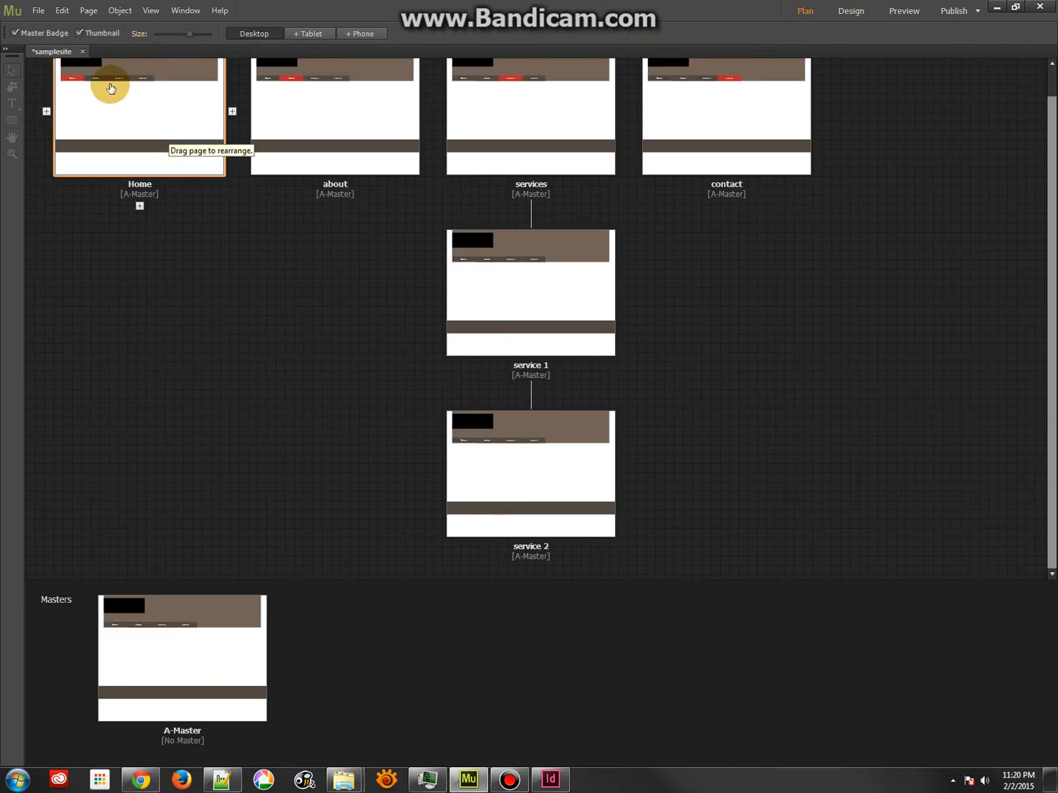
pyautogui.click(301, 94)
pyautogui.click(529, 85)
pyautogui.click(732, 76)
pyautogui.click(551, 239)
pyautogui.click(656, 189)
# Preview the site and test the menu using the about, services and Home items
pyautogui.click(903, 11)
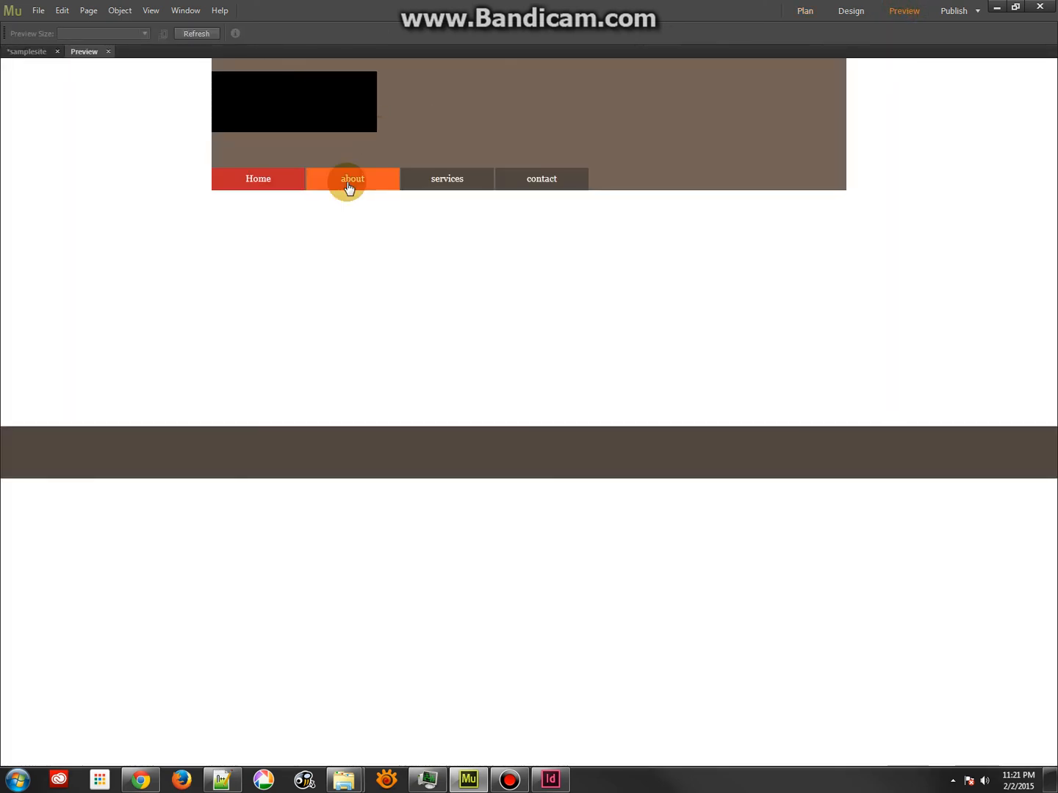
pyautogui.click(350, 188)
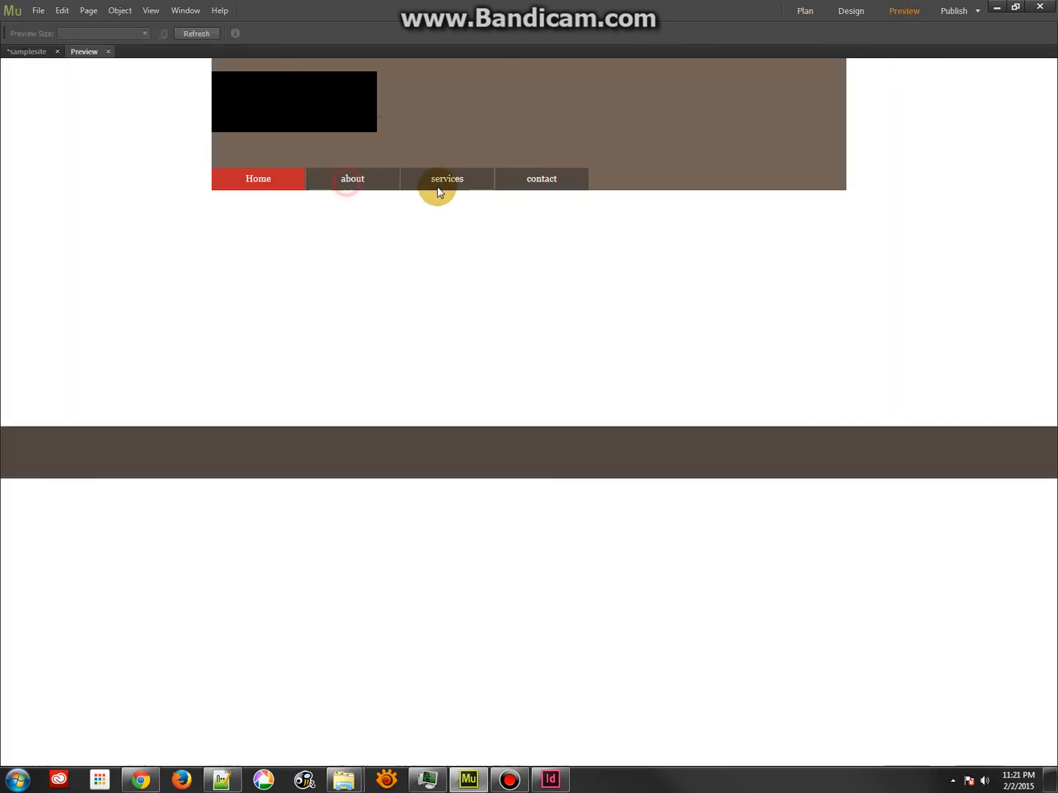
pyautogui.click(441, 188)
pyautogui.click(248, 185)
# Leave the preview and close both the Home page and the preview to return to the site plan
pyautogui.click(850, 11)
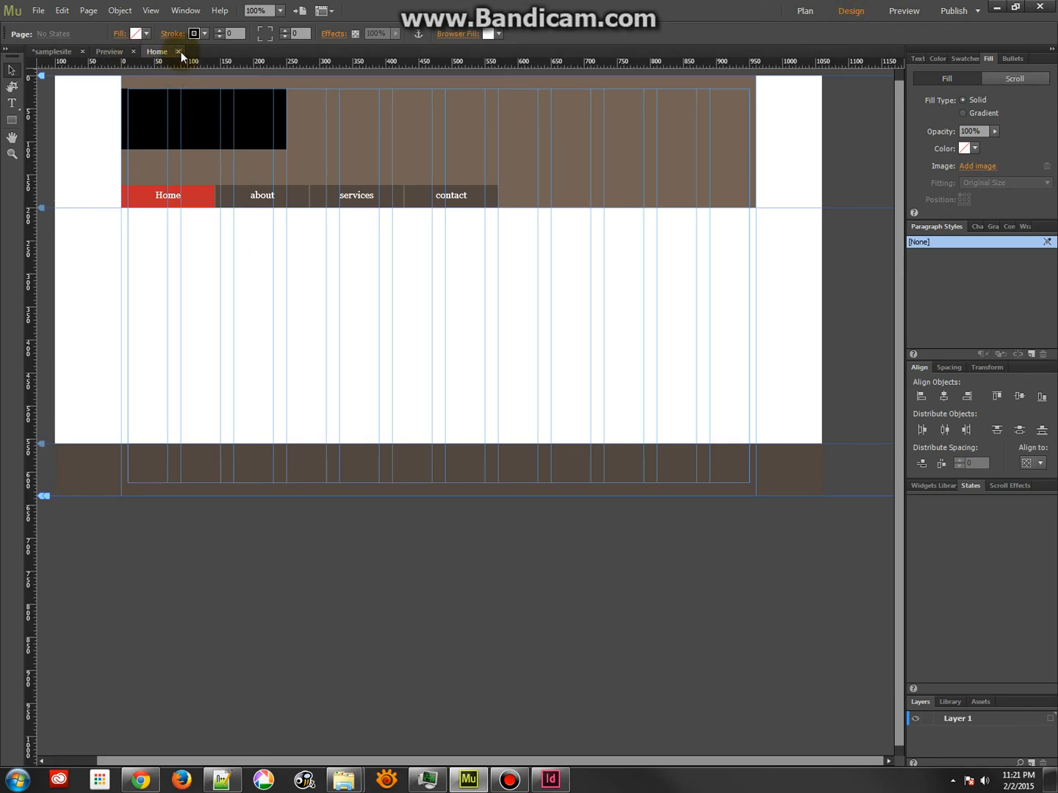
pyautogui.click(181, 50)
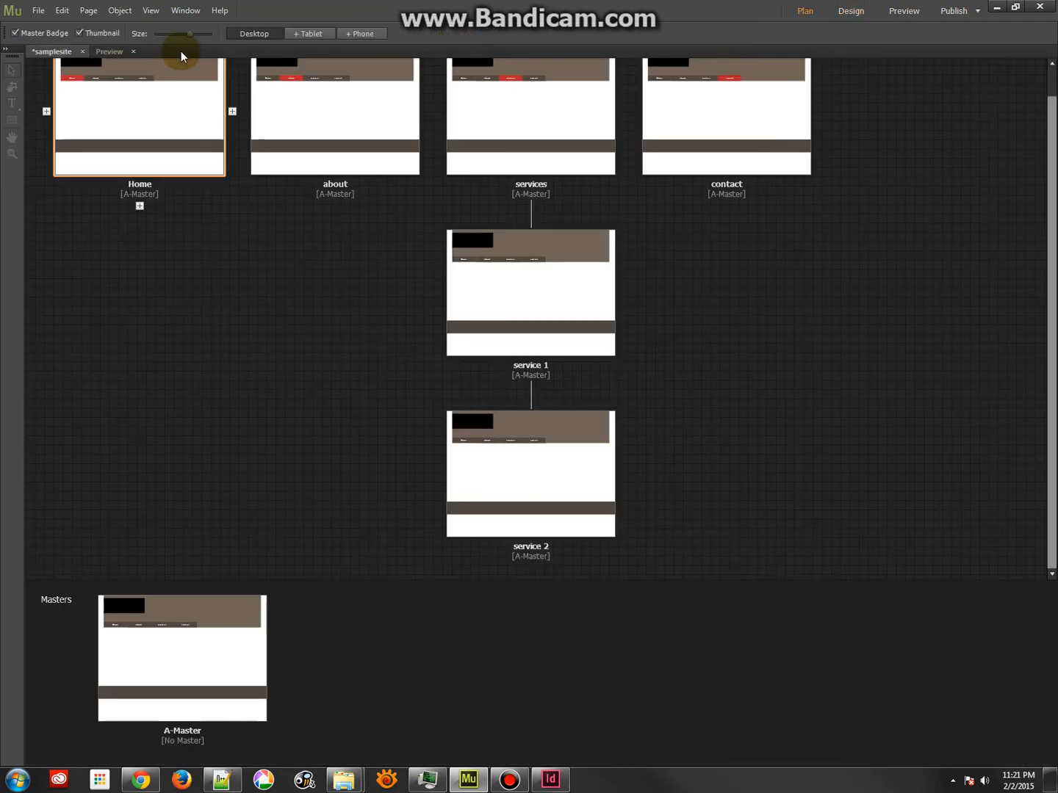
pyautogui.click(114, 53)
pyautogui.click(108, 51)
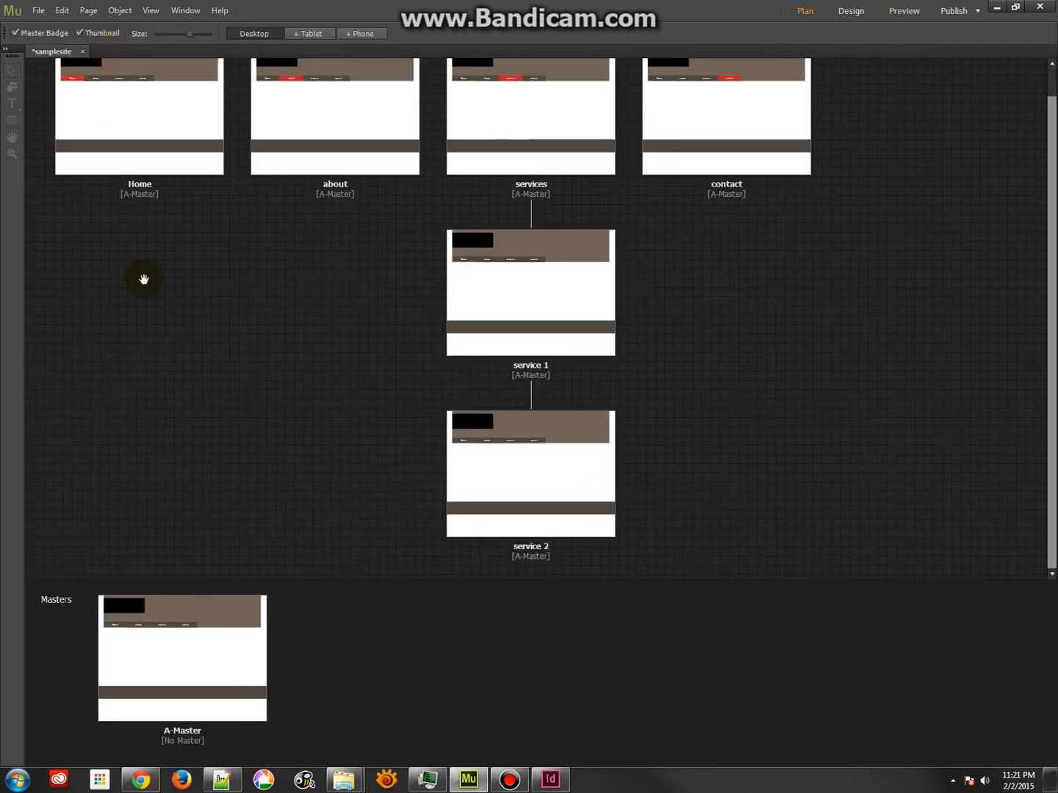
# Open the Home page and place the image gh4review8.jpg from the gallery folder just below the menu
pyautogui.moveTo(94, 83)
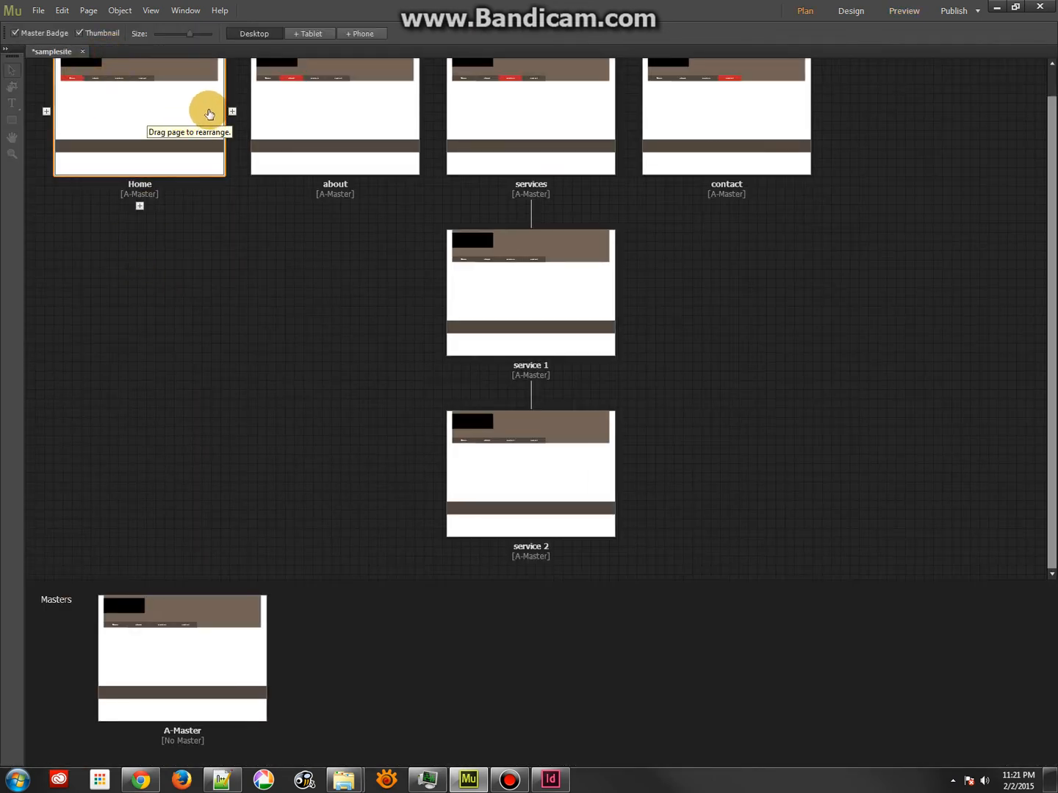
pyautogui.doubleClick(148, 114)
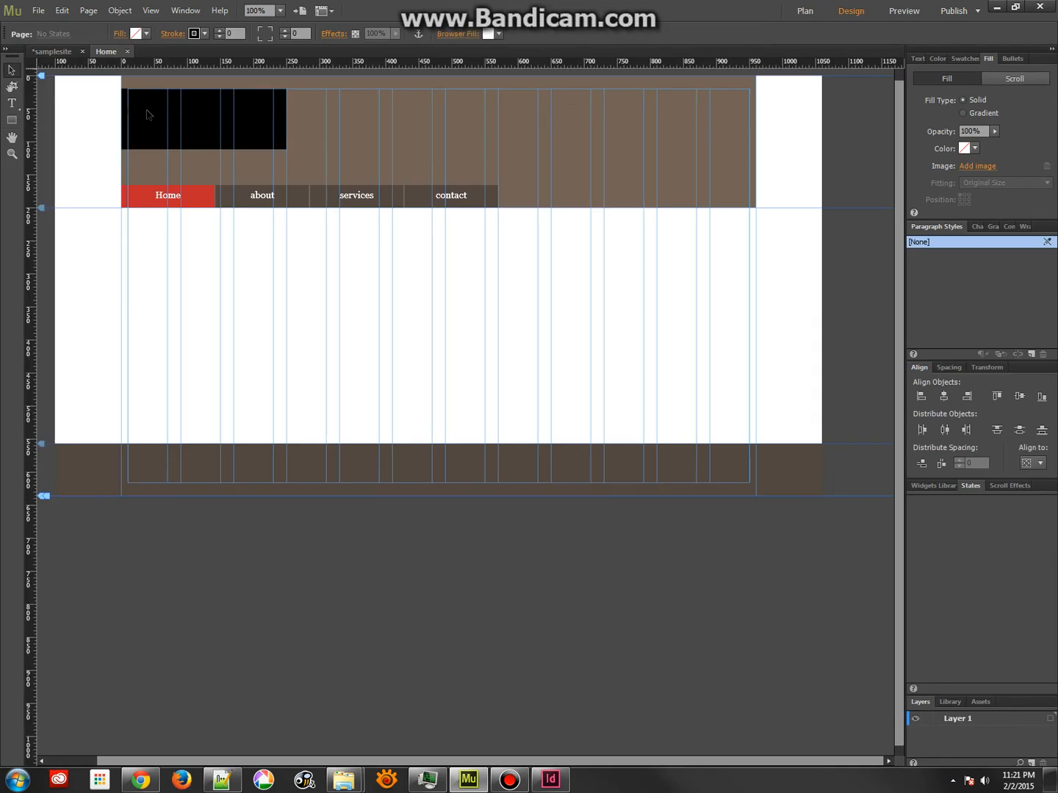
pyautogui.rightClick(155, 242)
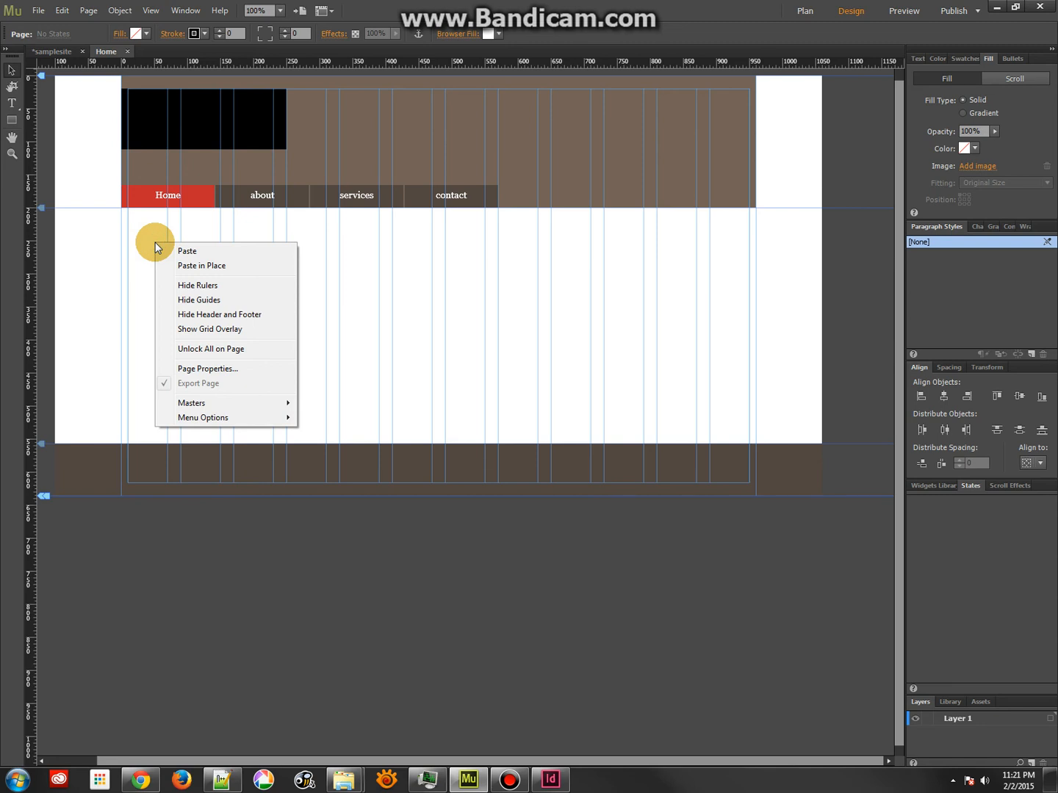
pyautogui.click(37, 9)
pyautogui.click(74, 152)
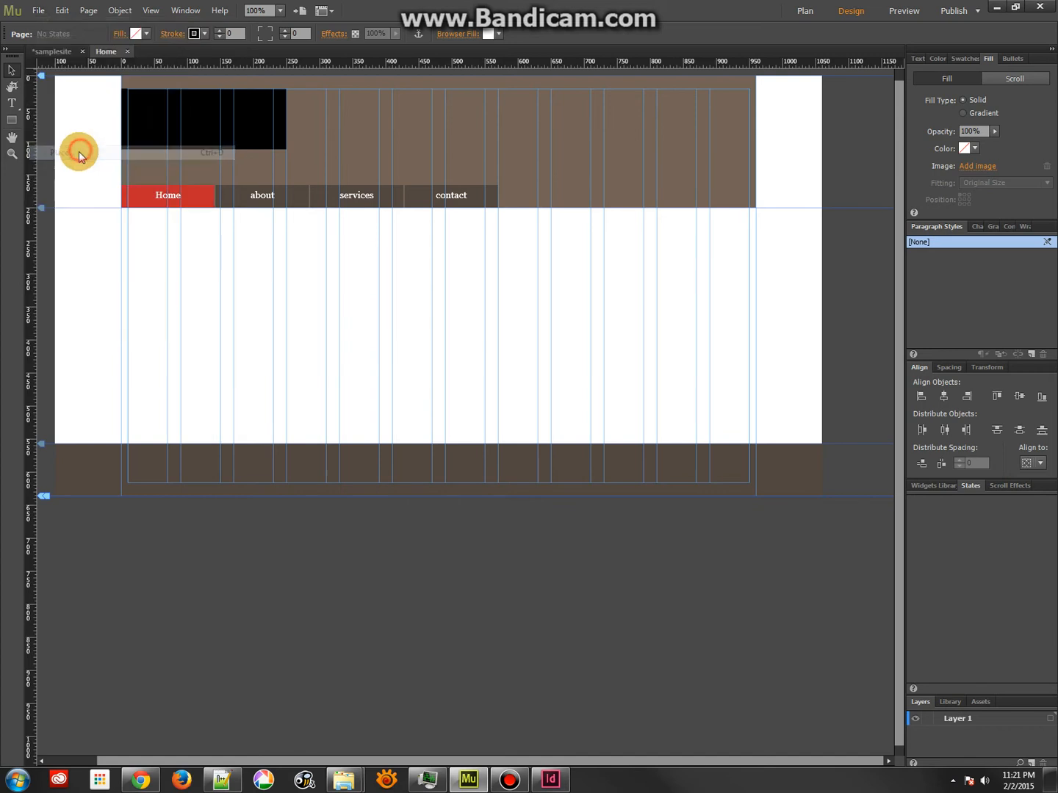
pyautogui.click(406, 185)
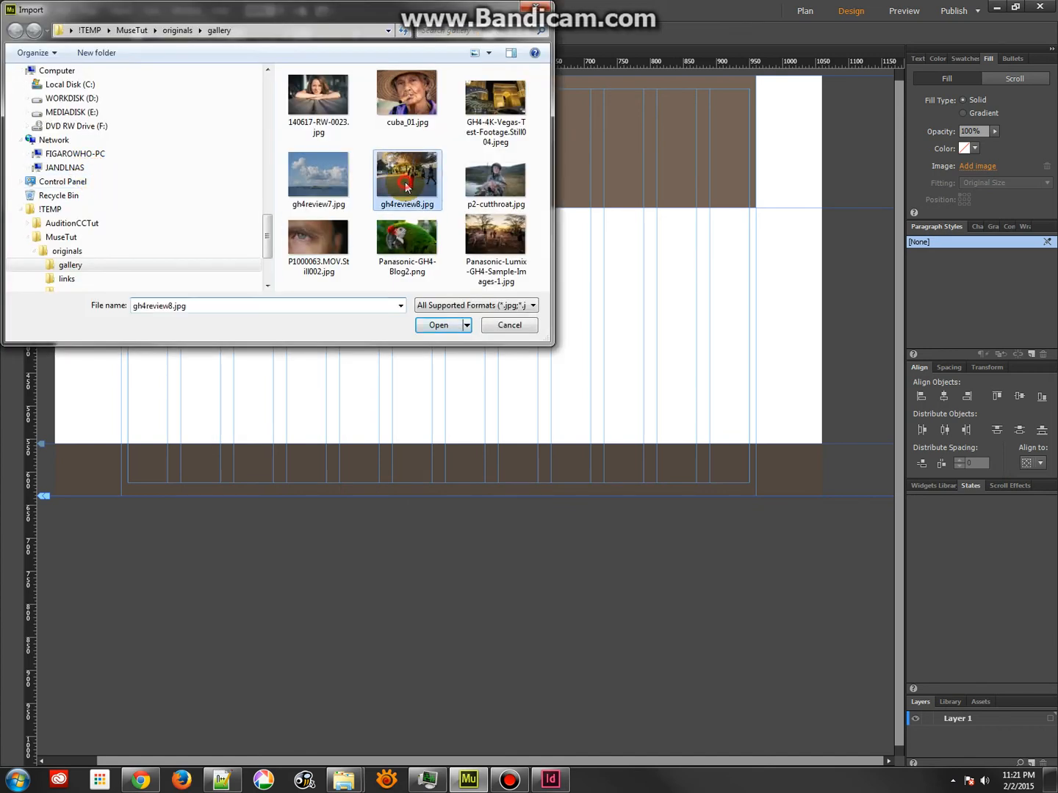
pyautogui.click(439, 324)
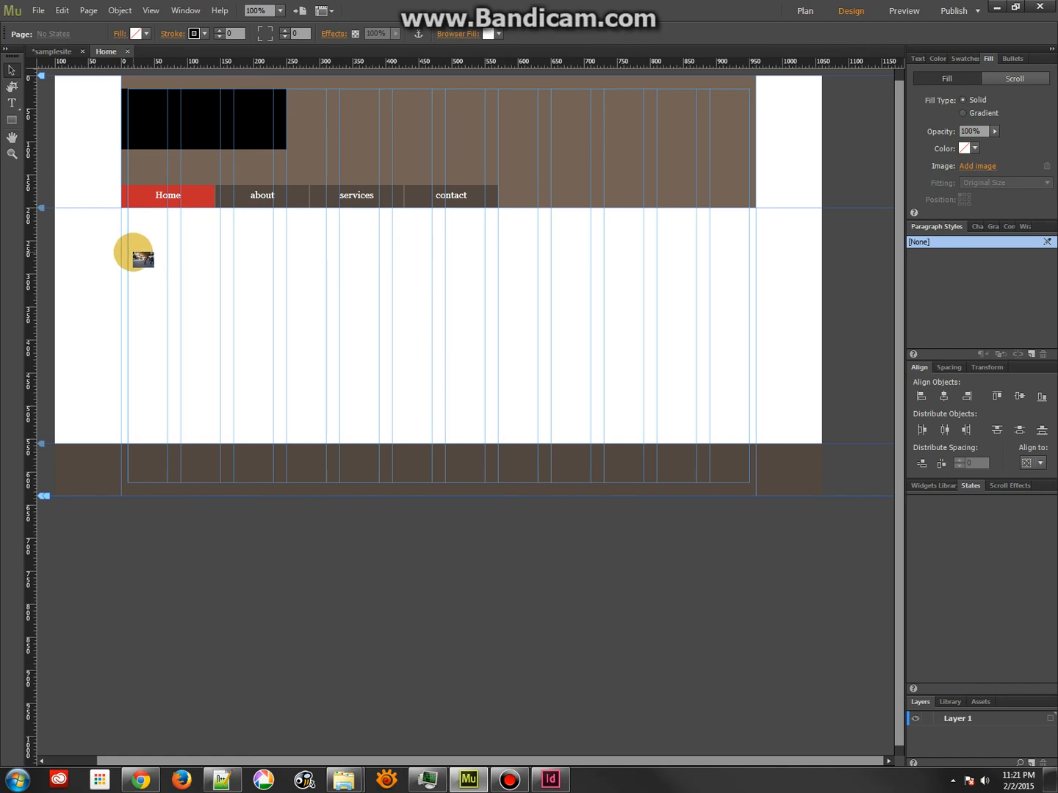
pyautogui.click(112, 225)
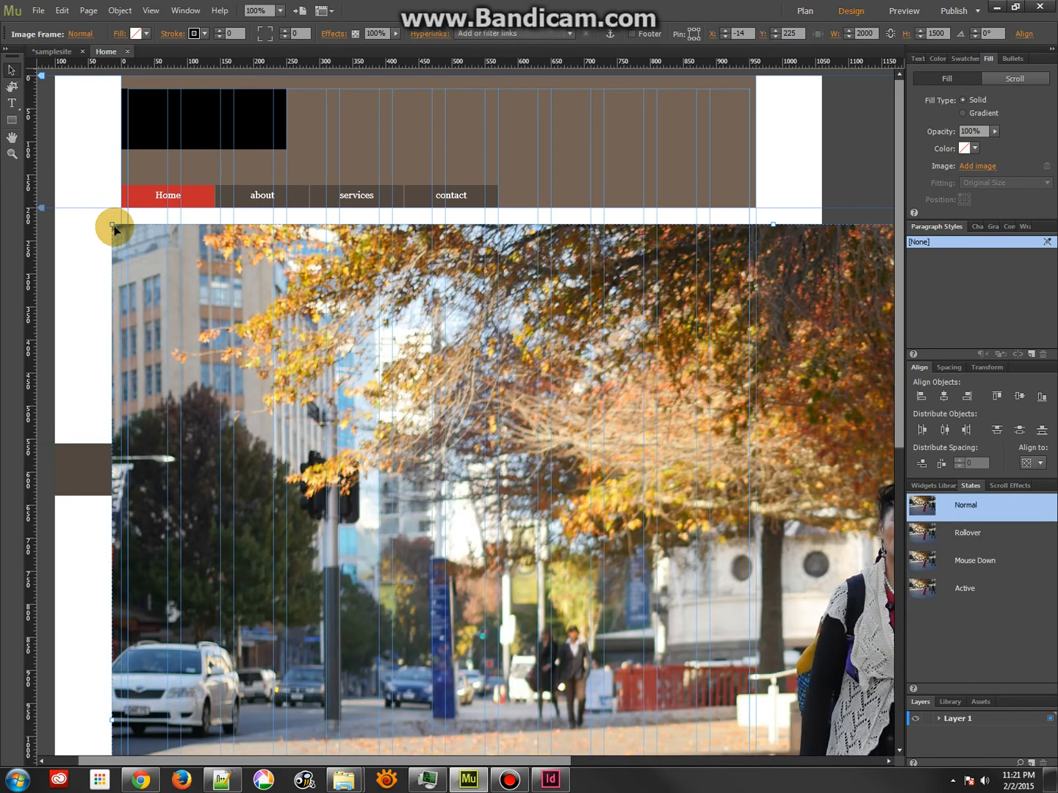
# Scale the placed photo down to about 761 × 571 and position it below the menu at about X 115, Y 248
pyautogui.click(111, 224)
pyautogui.moveTo(111, 224); pyautogui.dragTo(202, 182)
pyautogui.moveTo(81, 170); pyautogui.dragTo(313, 379)
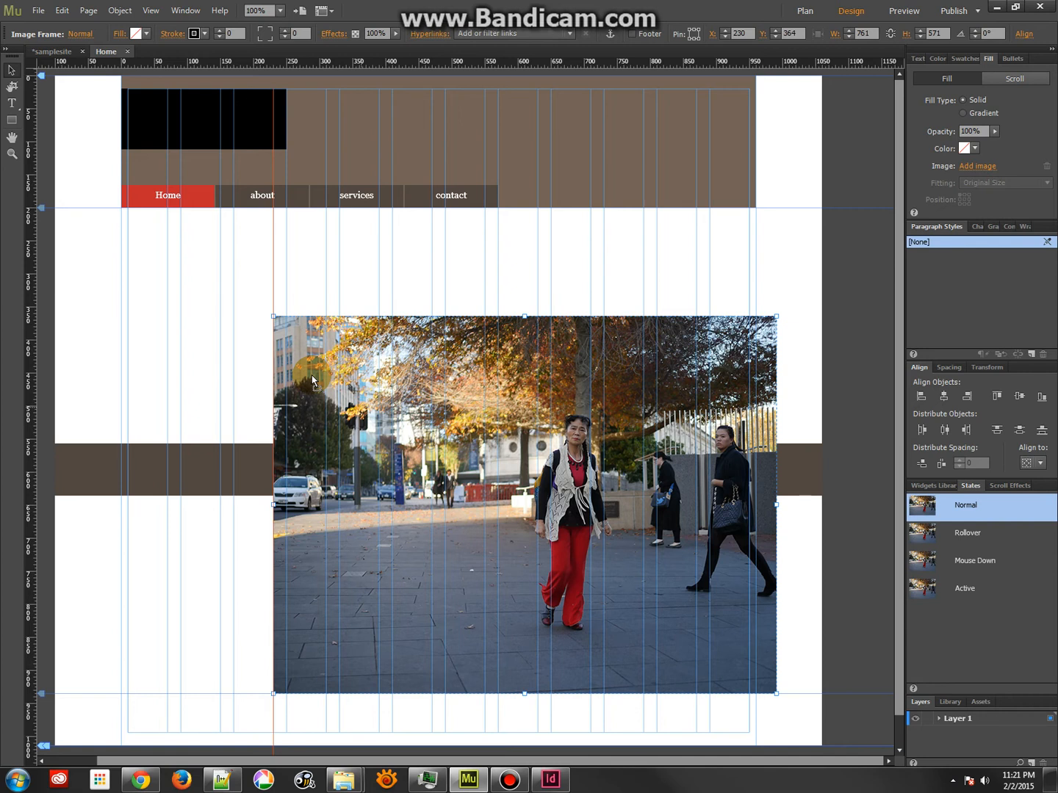
pyautogui.moveTo(313, 380); pyautogui.dragTo(235, 306)
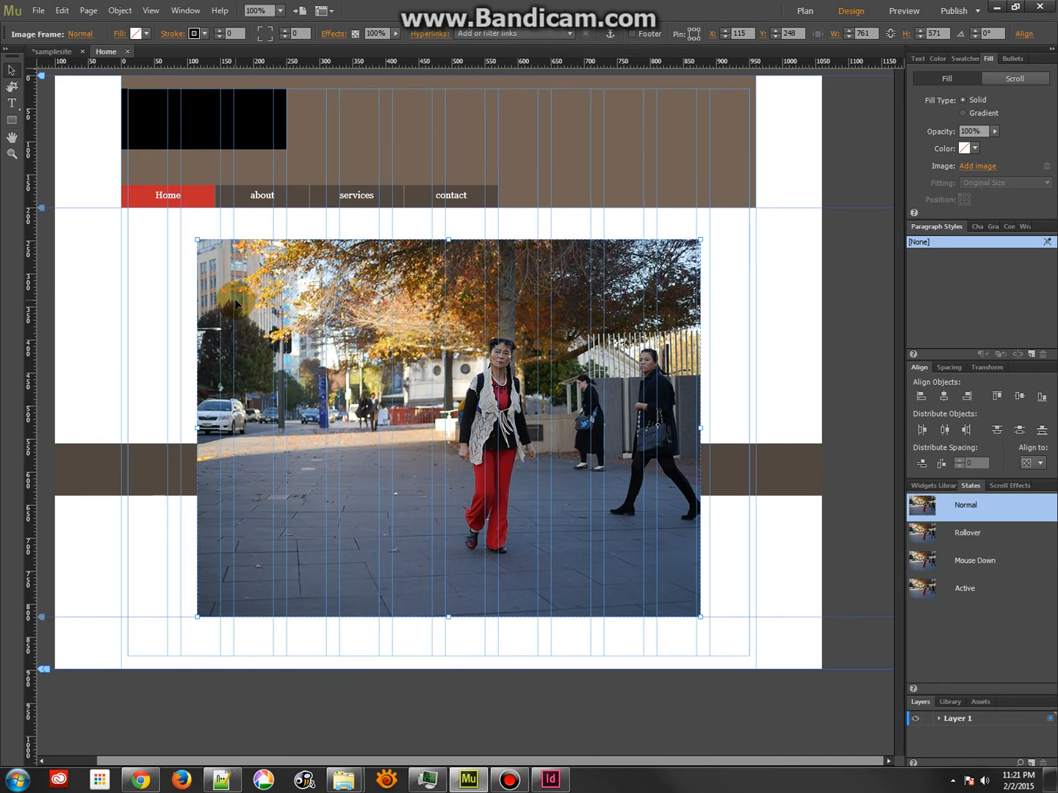
# Scale the photo proportionally to about 560 × 420 and stretch it out of proportion to about 707 × 268
pyautogui.moveTo(196, 240); pyautogui.dragTo(331, 340)
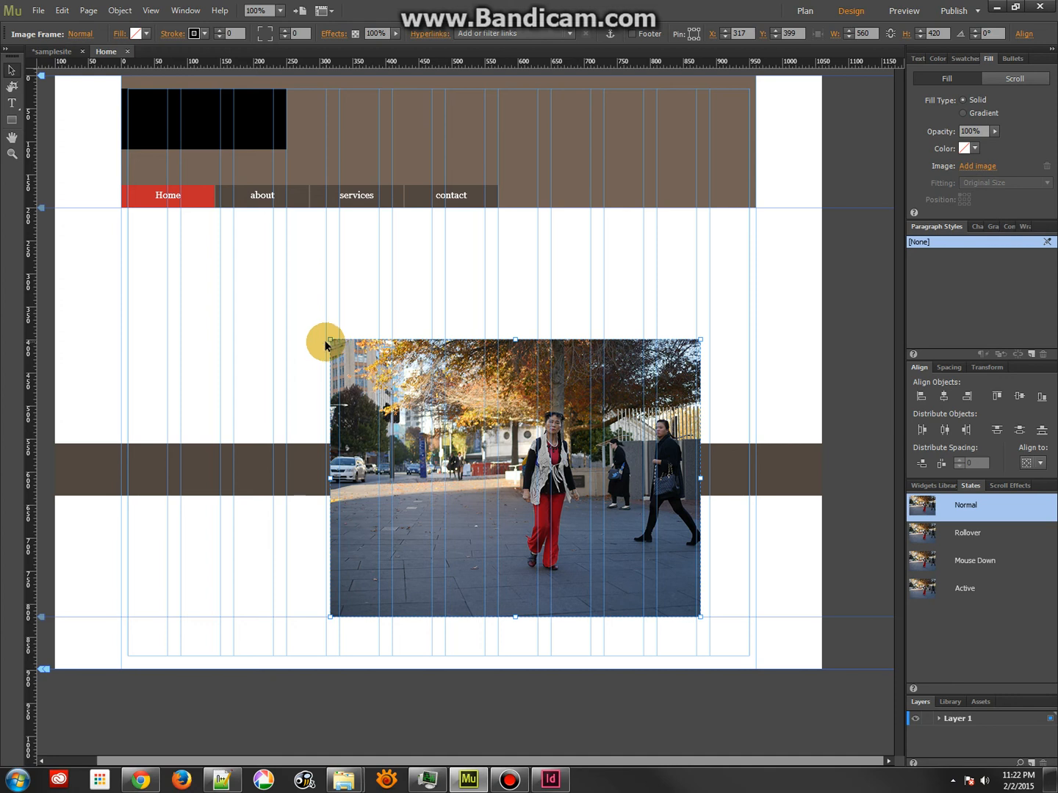
pyautogui.moveTo(330, 340); pyautogui.dragTo(232, 440)
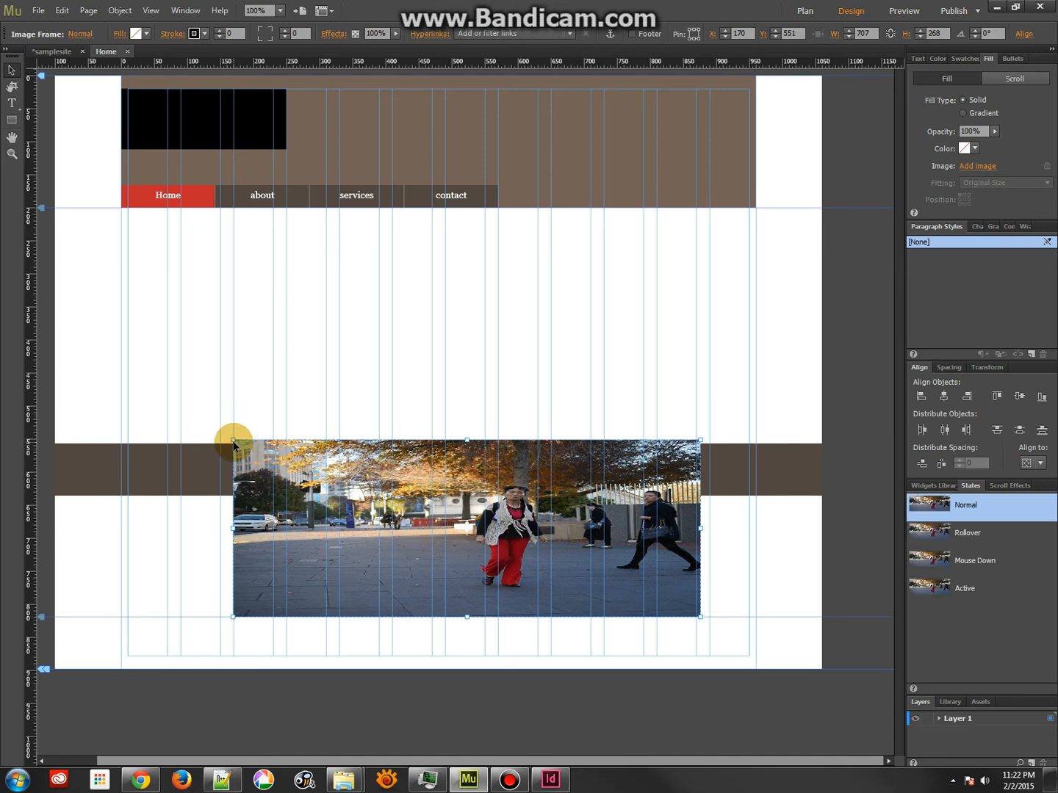
# Undo the distorting stretch and enlarge the photo proportionally to about 960 × 720 so it spans the page width
pyautogui.hotkey('ctrl', 'z')
pyautogui.moveTo(329, 340); pyautogui.dragTo(122, 225)
pyautogui.moveTo(699, 617); pyautogui.dragTo(755, 631)
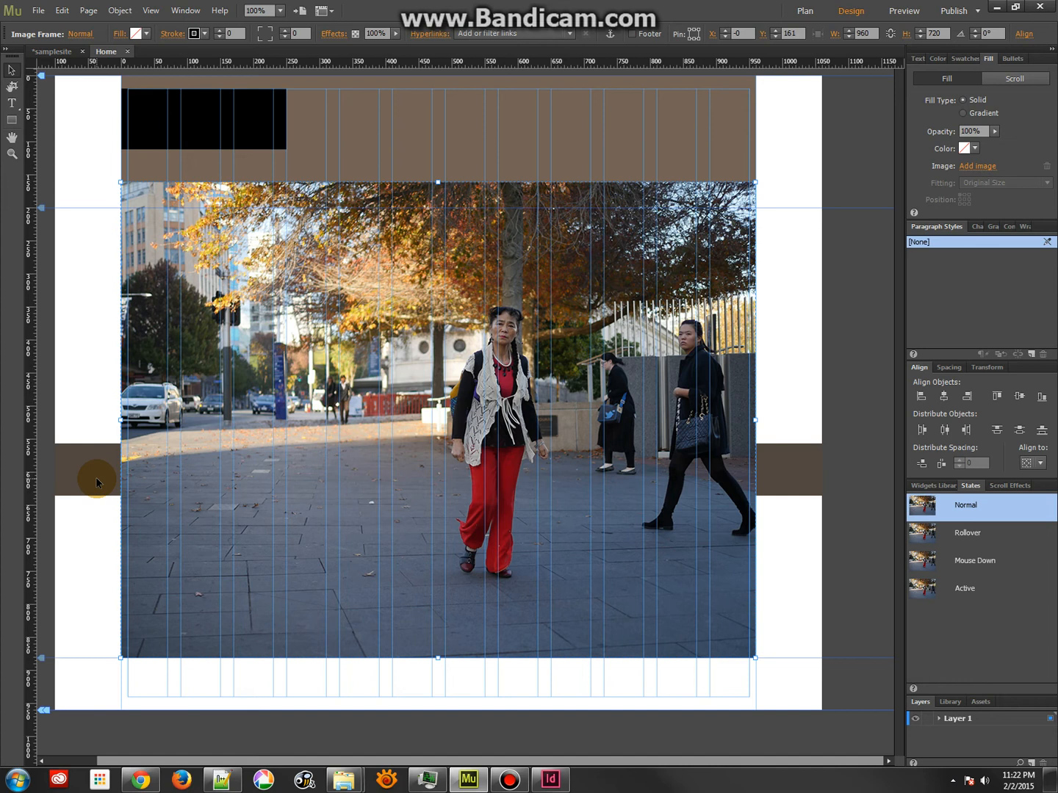
# Crop the photo from its upper and lower edges to about 960 × 456 without scaling it
pyautogui.click(11, 89)
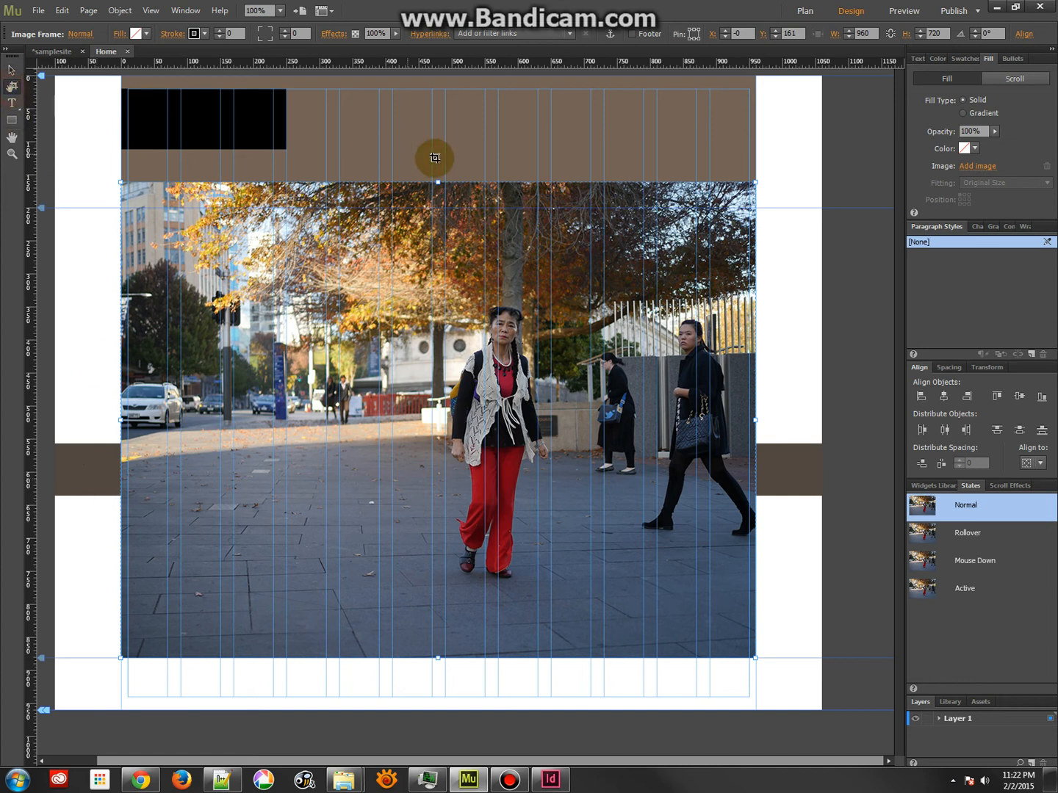
pyautogui.moveTo(439, 182); pyautogui.dragTo(452, 293)
pyautogui.click(509, 663)
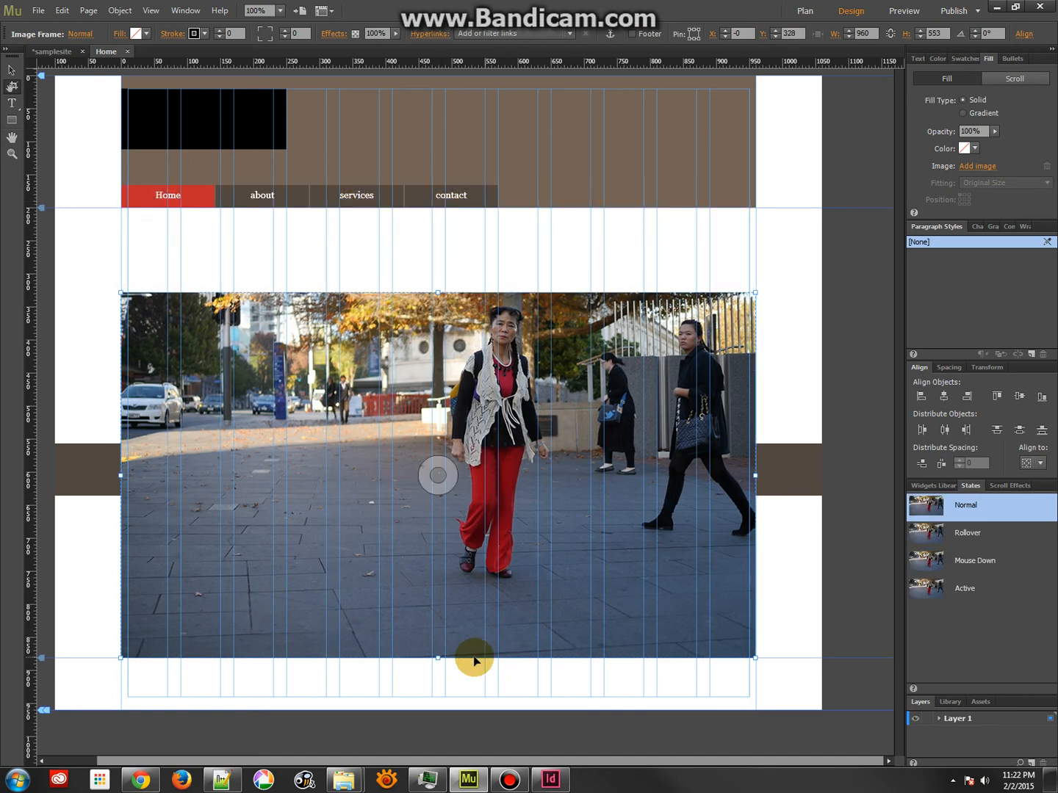
pyautogui.moveTo(437, 658); pyautogui.dragTo(445, 595)
pyautogui.moveTo(443, 429)
pyautogui.mouseDown()
pyautogui.moveTo(441, 459)
pyautogui.moveTo(440, 436)
pyautogui.mouseUp()
# Move the cropped photo up so it sits flush beneath the menu, then deselect it
pyautogui.click(228, 289)
pyautogui.moveTo(228, 290); pyautogui.dragTo(228, 208)
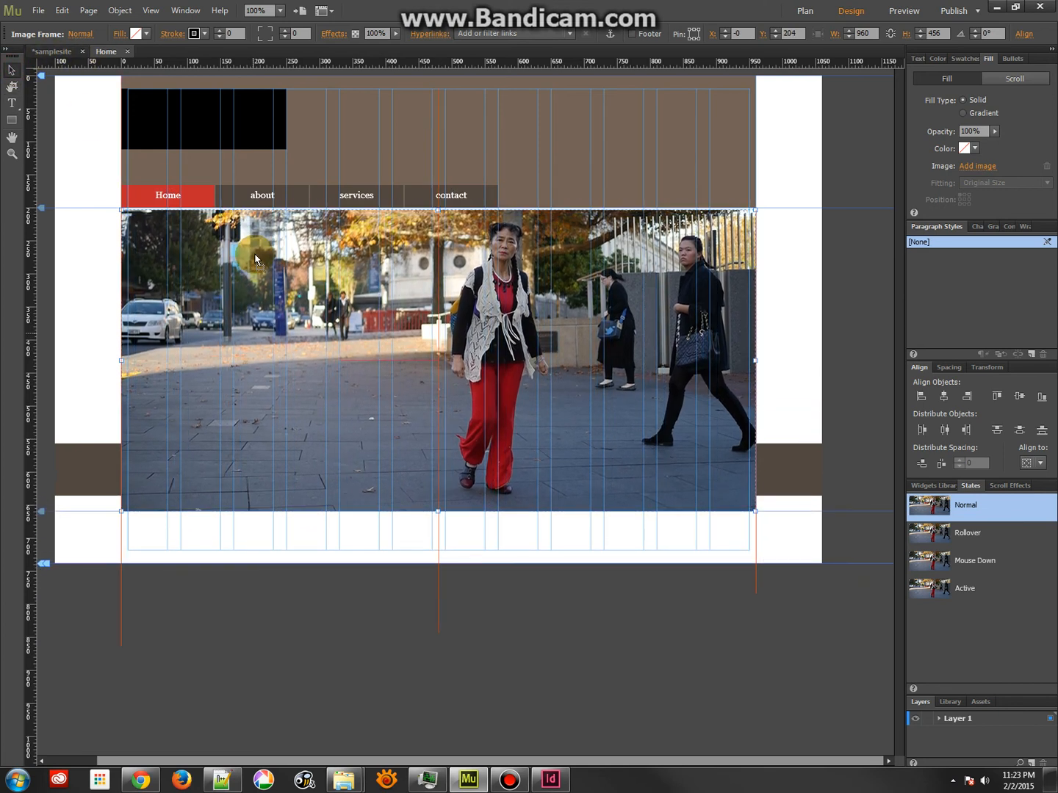
pyautogui.moveTo(255, 260); pyautogui.dragTo(254, 256)
pyautogui.click(99, 307)
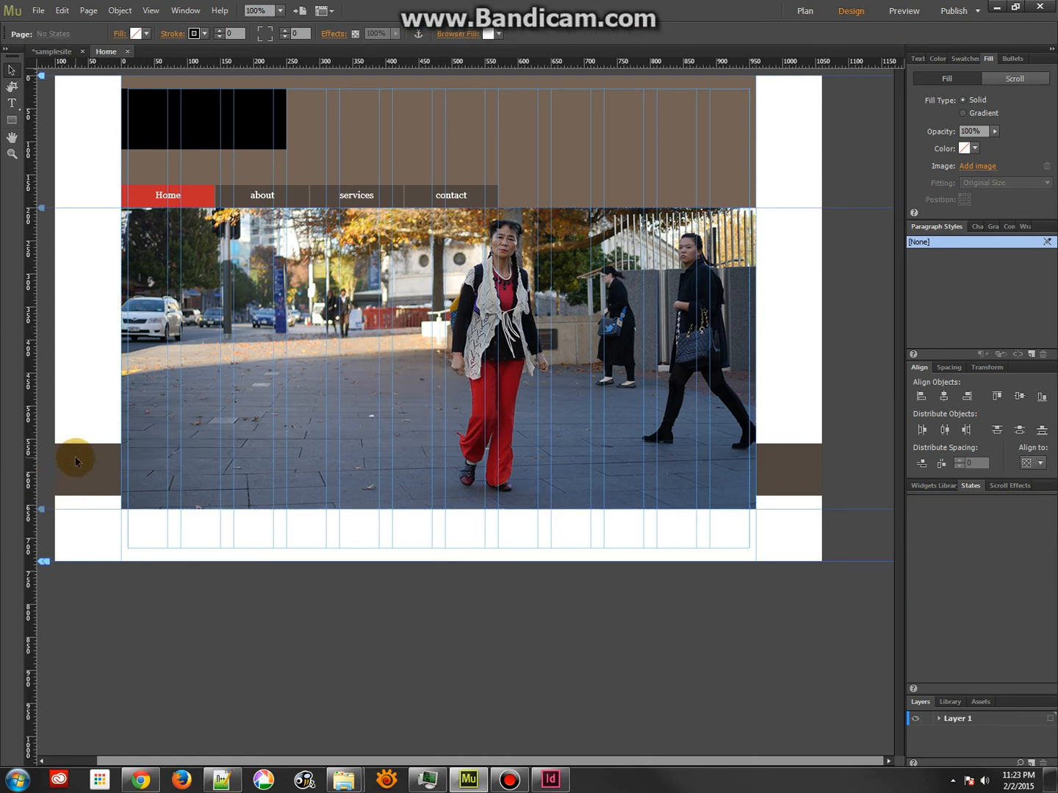
# Open A-Master and raise the Footer guide to Y 556 px, just above the brown footer bar
pyautogui.click(55, 50)
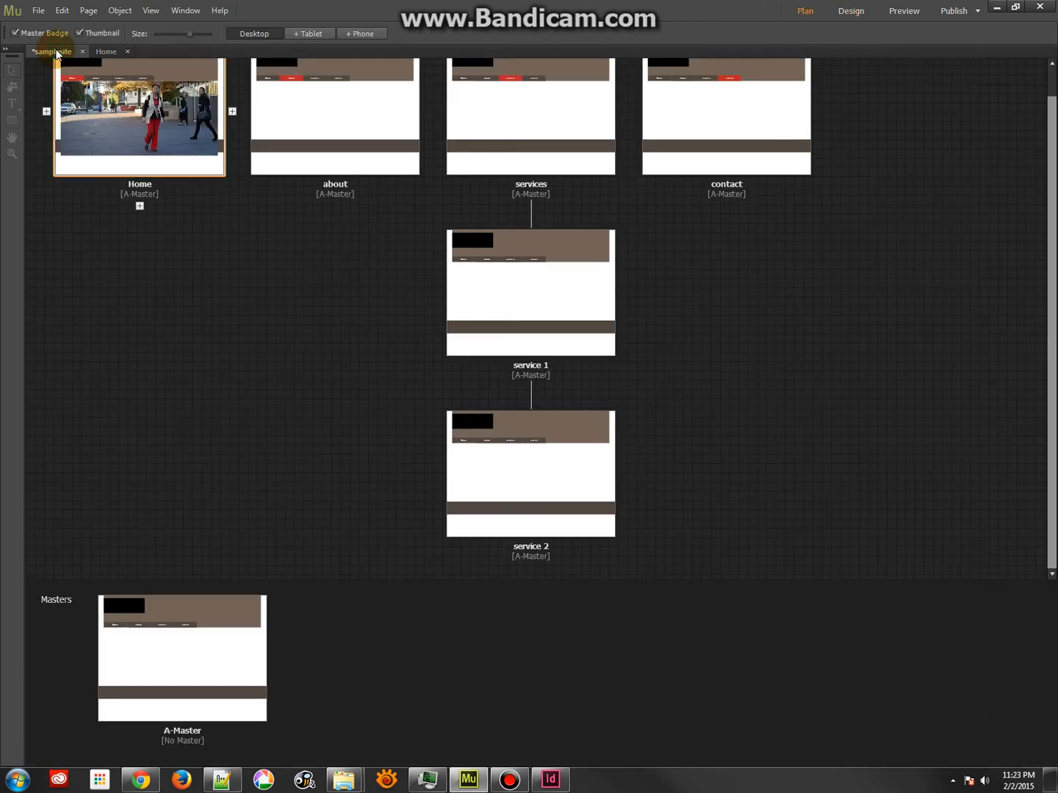
pyautogui.click(152, 638)
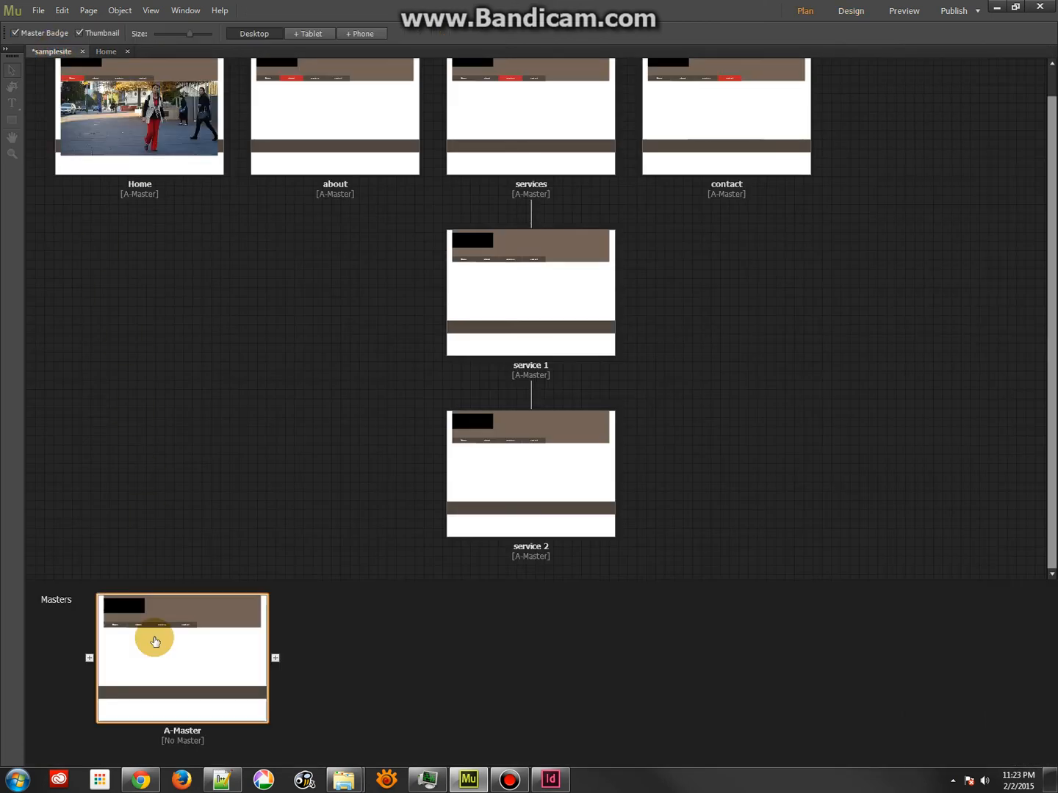
pyautogui.doubleClick(147, 685)
pyautogui.click(78, 466)
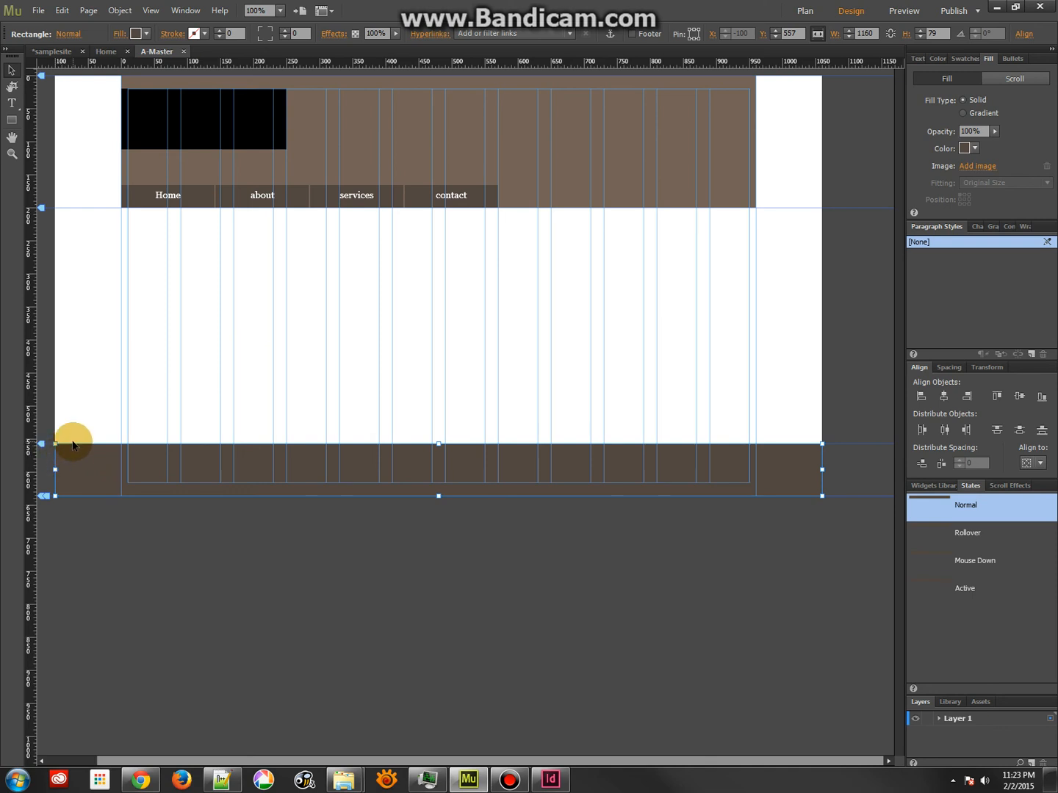
pyautogui.click(280, 10)
pyautogui.click(299, 112)
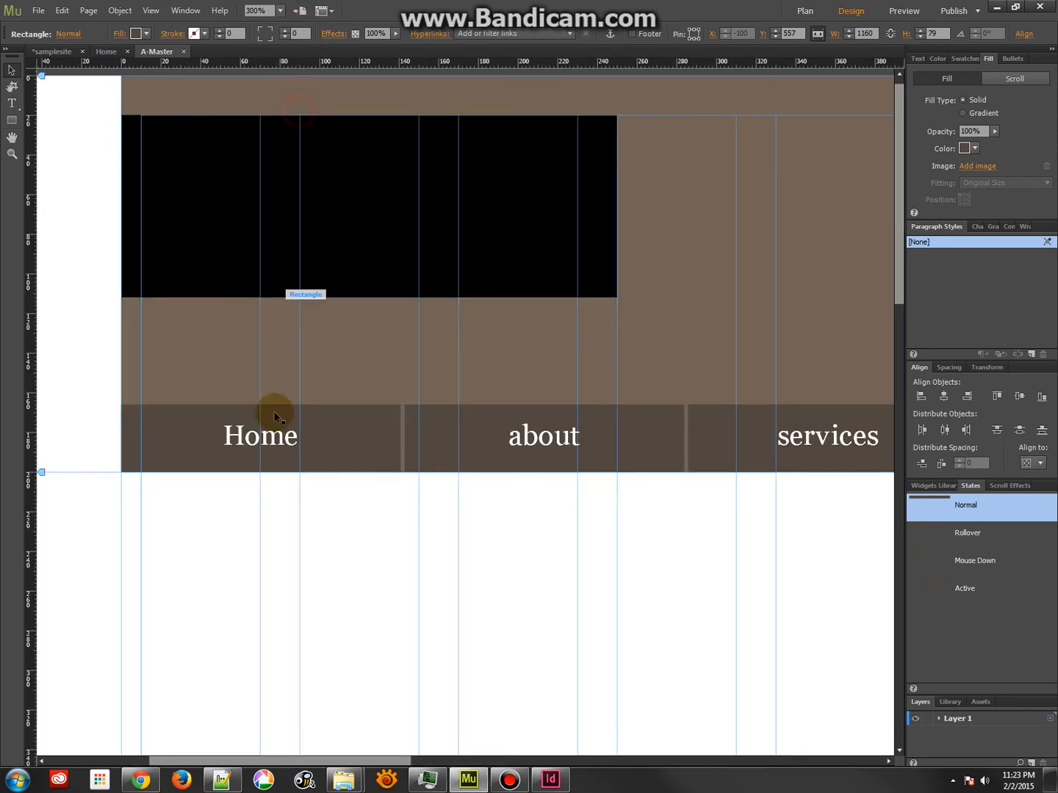
pyautogui.moveTo(896, 286); pyautogui.dragTo(723, 537)
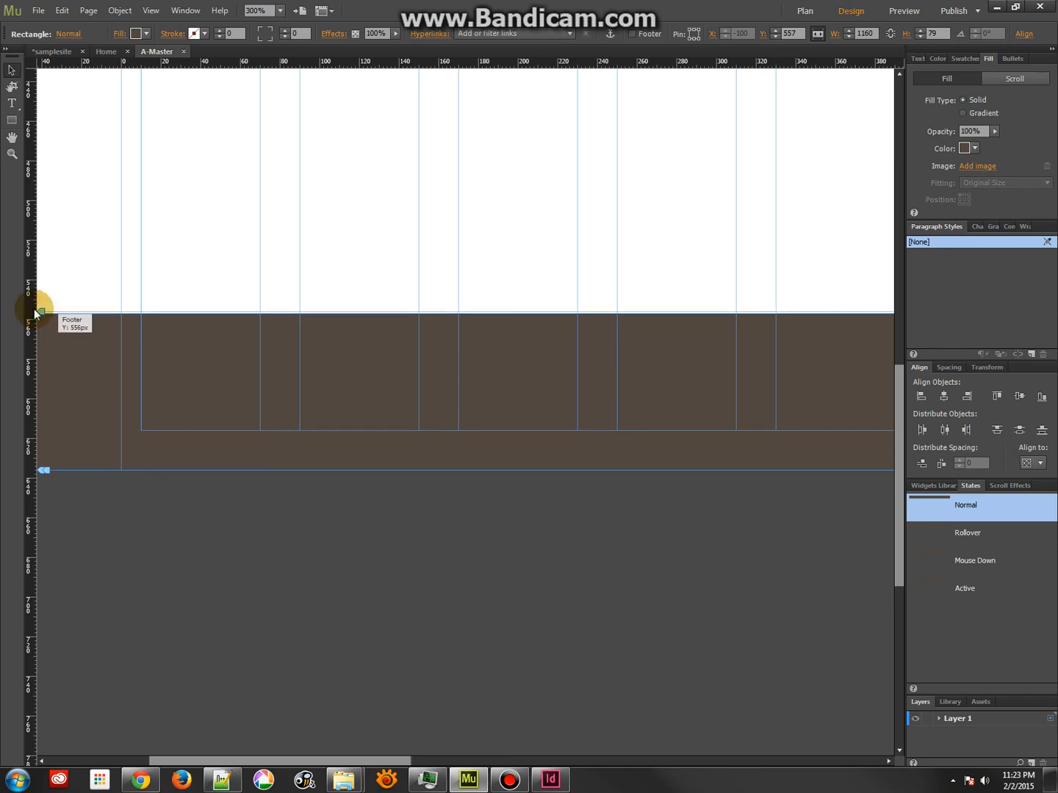
pyautogui.moveTo(32, 318); pyautogui.dragTo(33, 313)
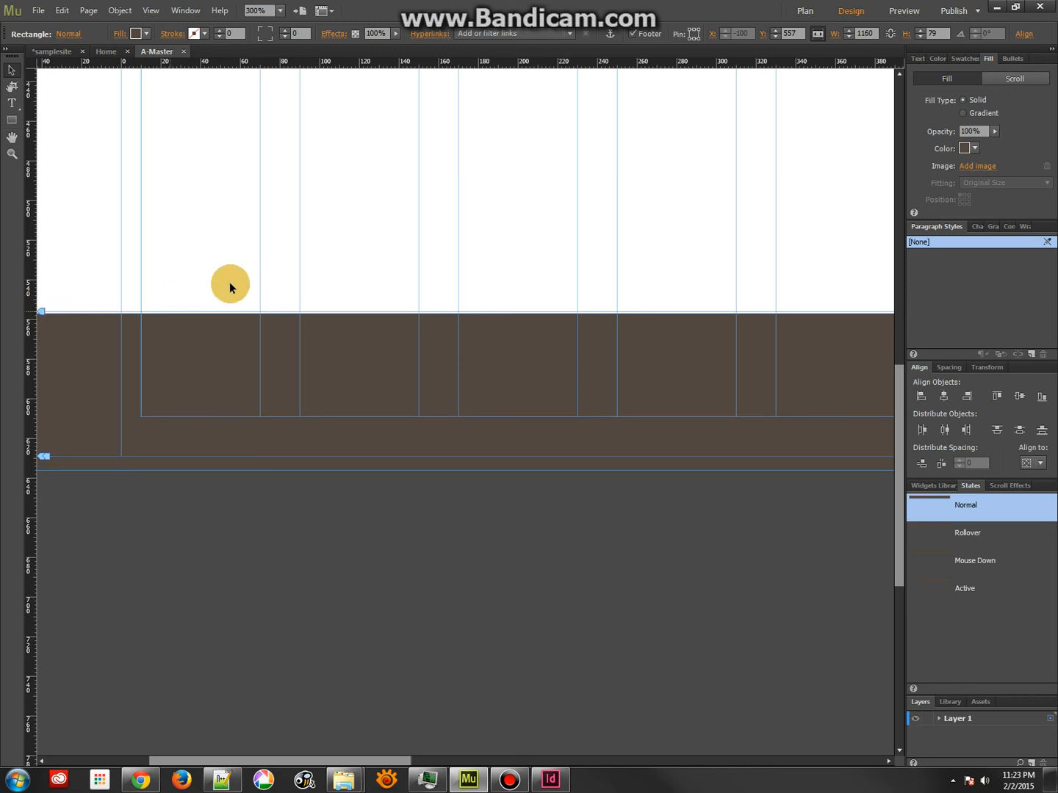
pyautogui.click(161, 328)
# Close the master page and open the Home page to check the footer's position relative to the photo
pyautogui.click(182, 52)
pyautogui.doubleClick(191, 116)
pyautogui.click(145, 493)
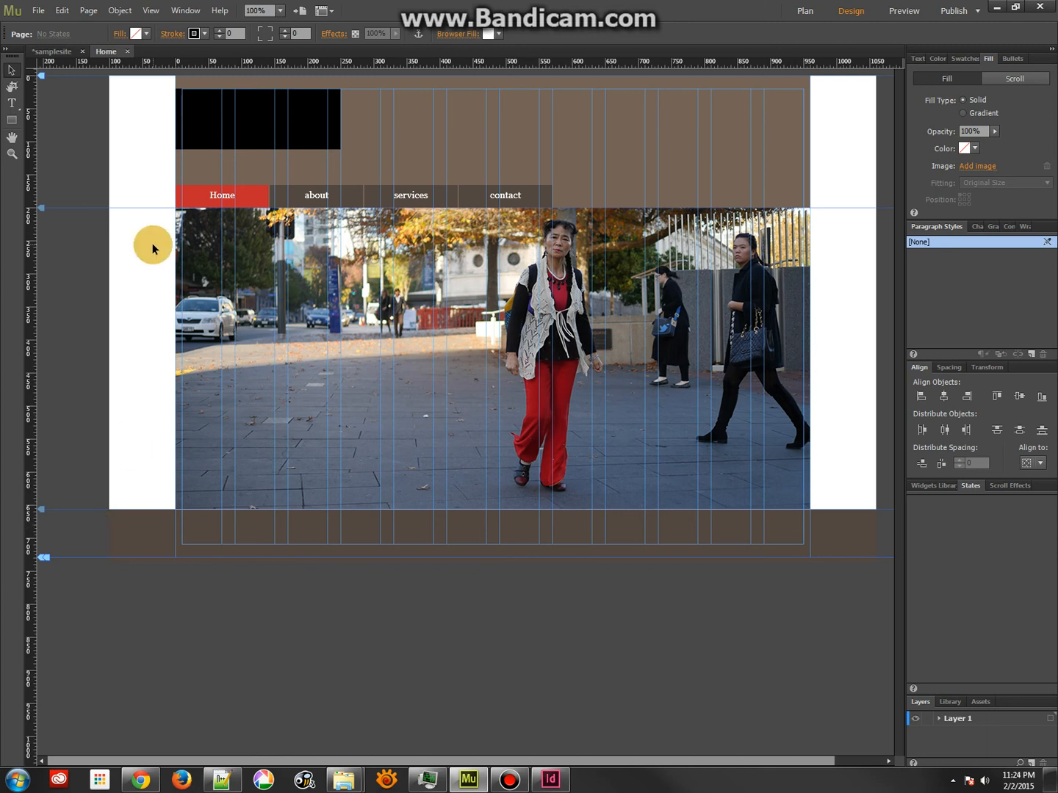
# Reopen A-Master and add a text frame about 215 × 47 reading "LOGO HERE" inside the black logo box
pyautogui.click(64, 51)
pyautogui.click(207, 664)
pyautogui.doubleClick(206, 664)
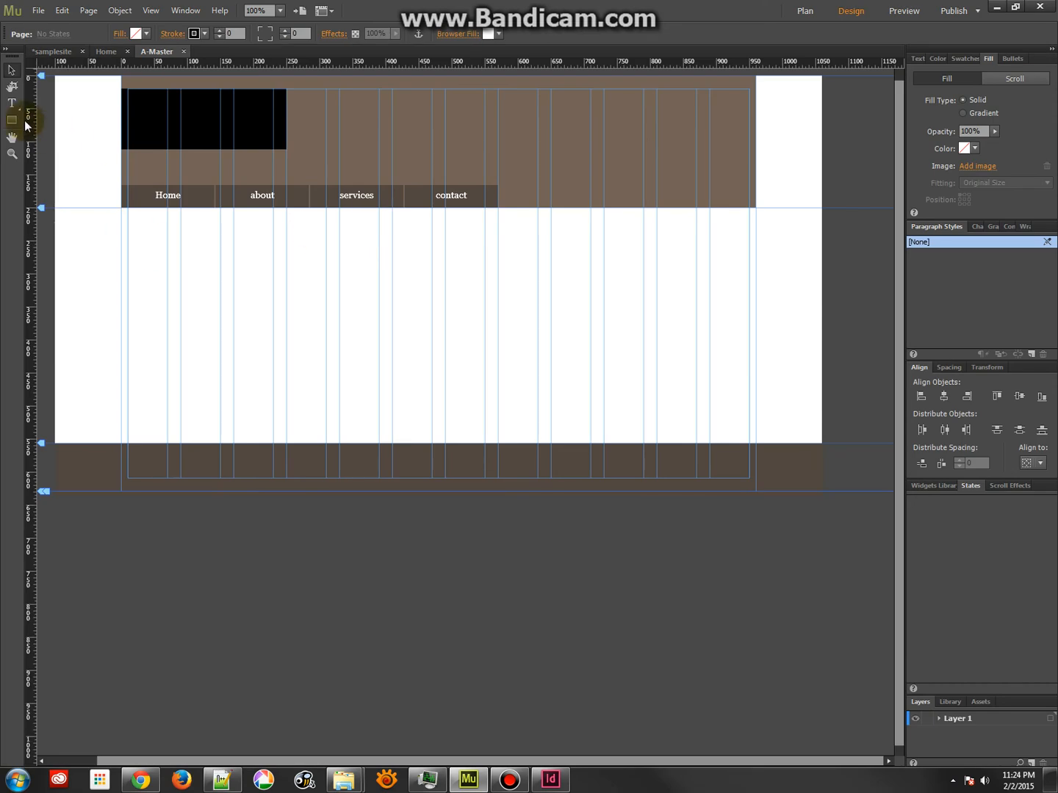
pyautogui.click(12, 105)
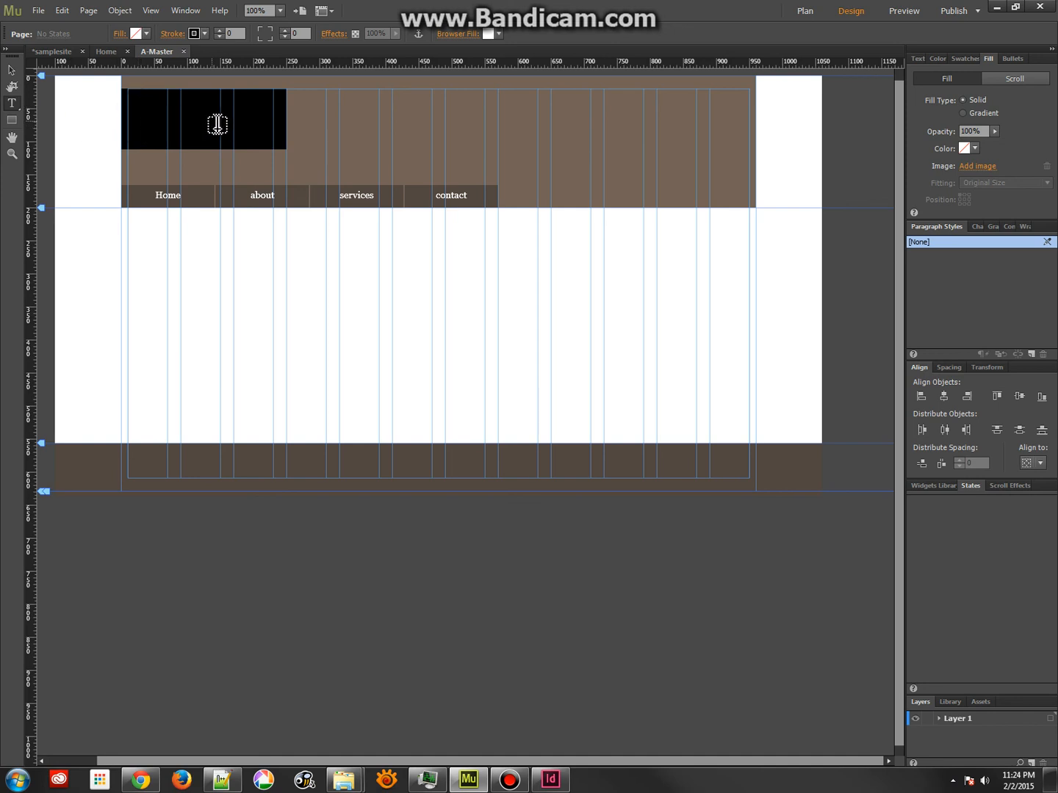
pyautogui.moveTo(137, 108); pyautogui.dragTo(283, 139)
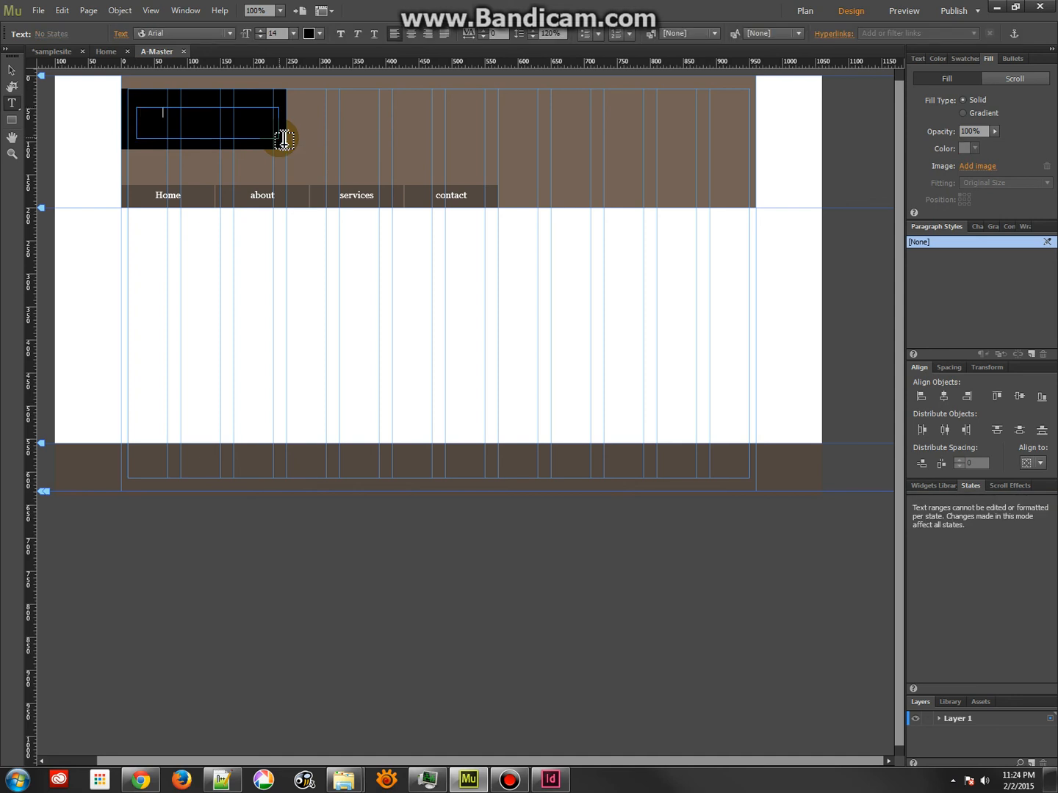
pyautogui.hotkey('ctrl', 'a')
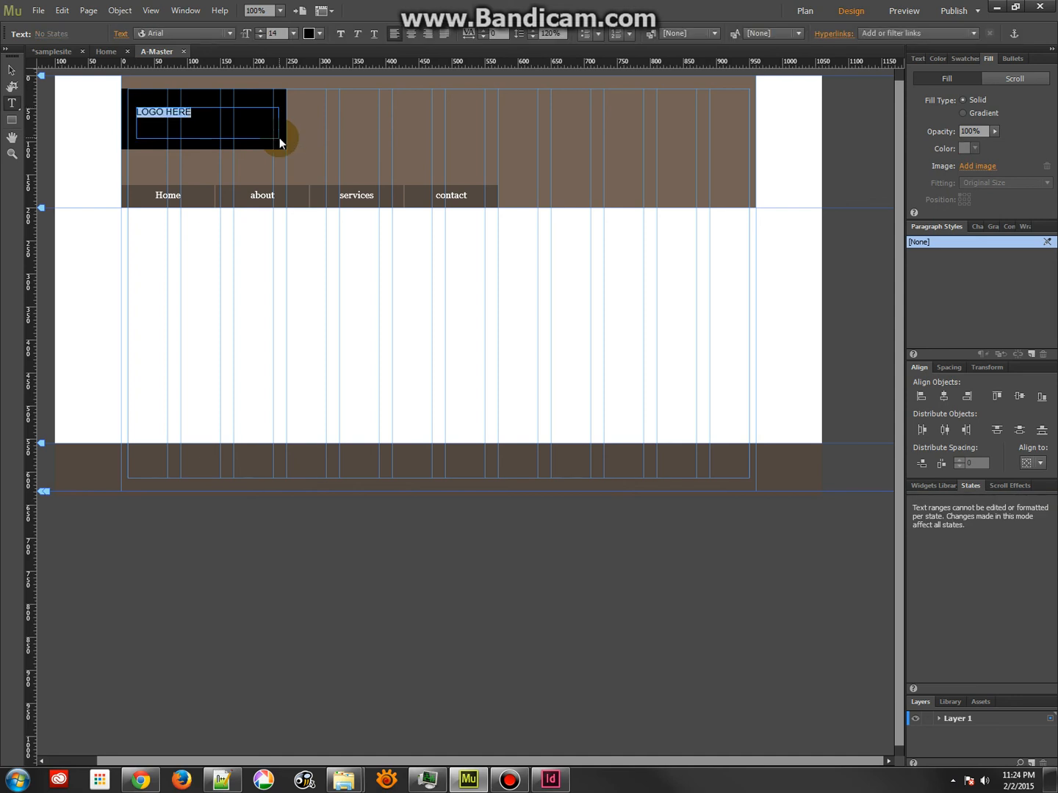
# Set the logo text's colour to white (FFFFFF) and its size to 23
pyautogui.click(321, 33)
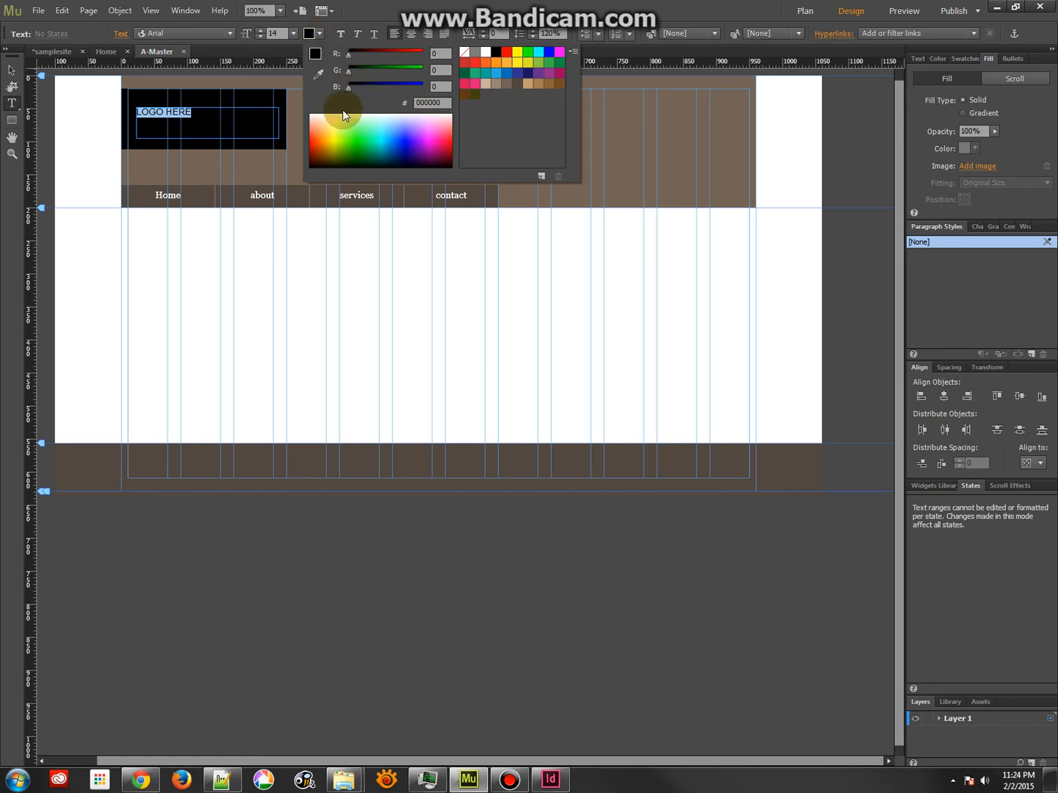
pyautogui.click(485, 51)
pyautogui.moveTo(487, 53); pyautogui.dragTo(308, 46)
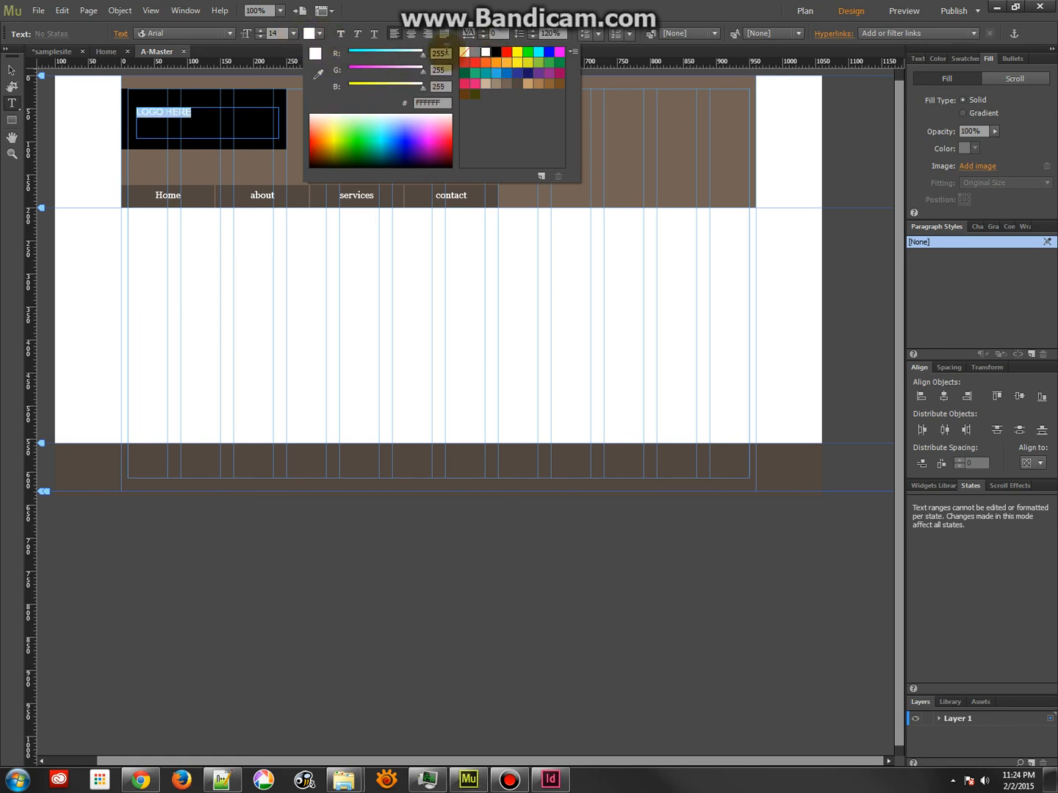
pyautogui.click(261, 30)
pyautogui.click(261, 29)
pyautogui.click(260, 30)
pyautogui.click(261, 30)
pyautogui.click(262, 29)
pyautogui.click(261, 29)
pyautogui.click(262, 30)
pyautogui.click(261, 29)
pyautogui.click(261, 30)
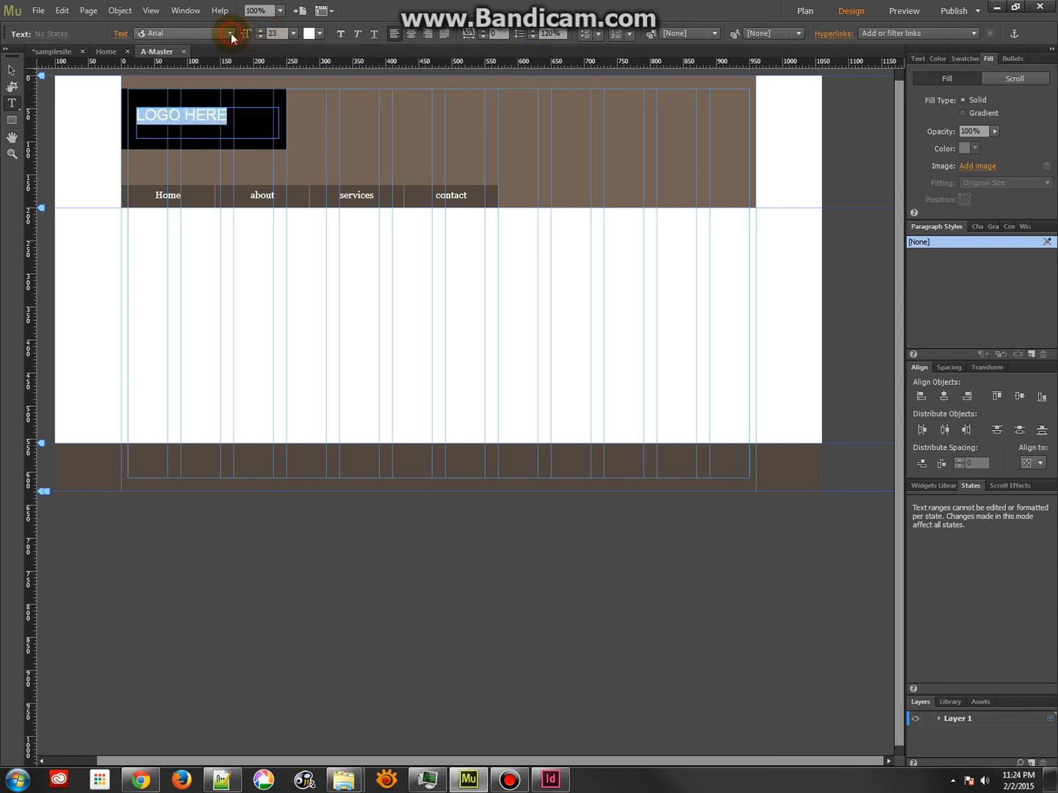
# Set the logo text's font to Lucida Sans and nudge its frame slightly within the black box
pyautogui.click(230, 33)
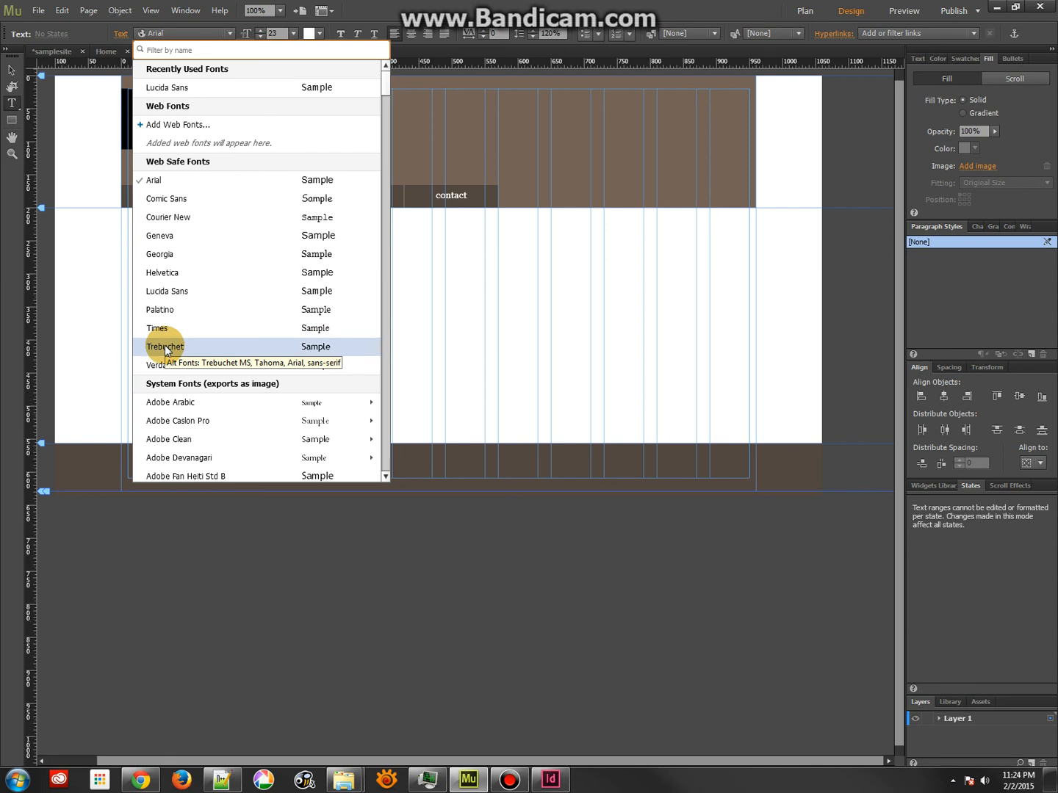
pyautogui.click(172, 291)
pyautogui.click(228, 97)
pyautogui.click(231, 168)
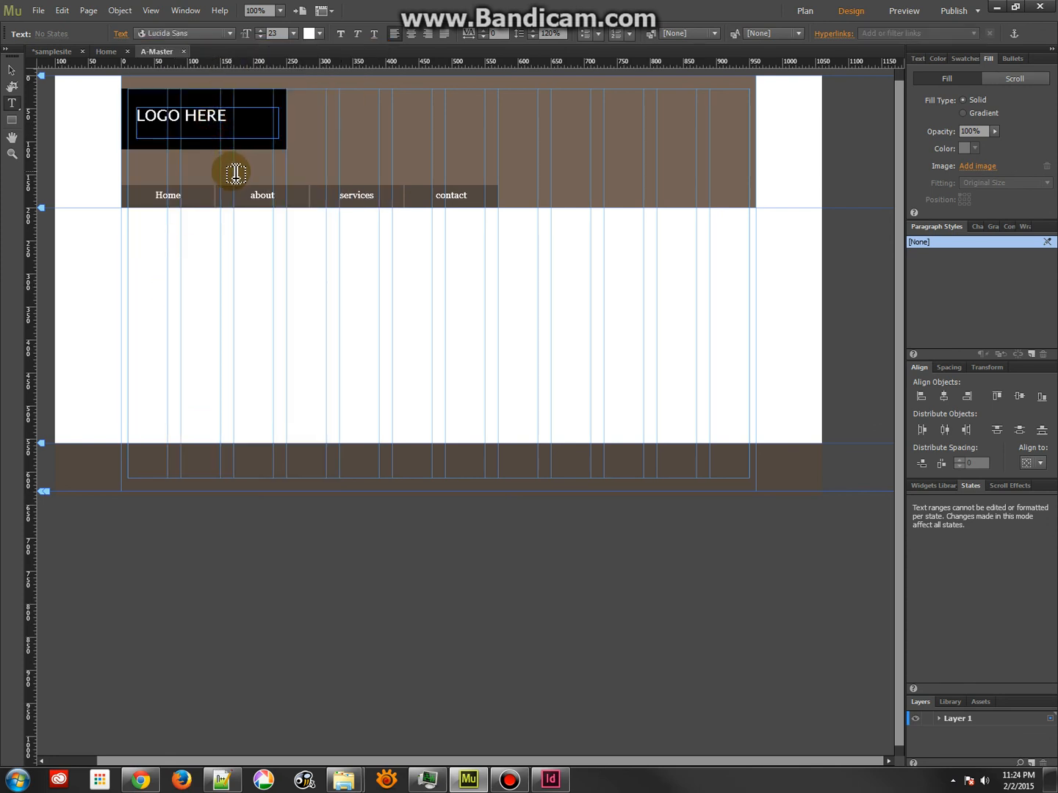
pyautogui.click(74, 96)
pyautogui.click(11, 69)
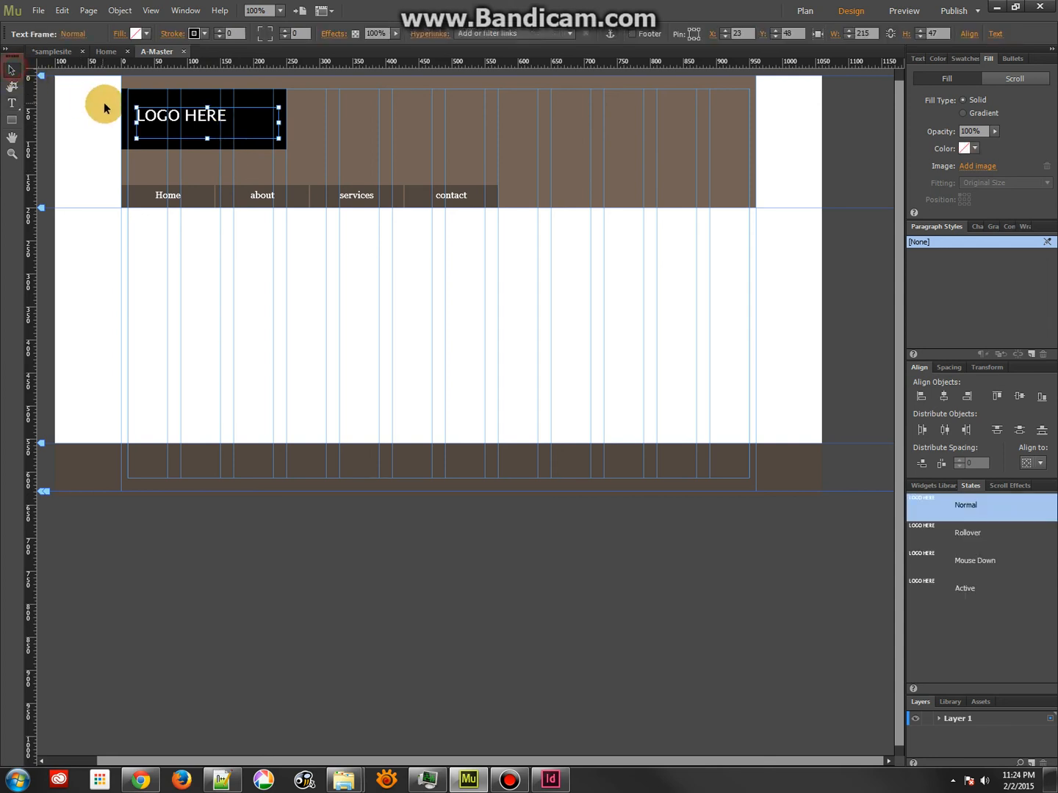
pyautogui.click(144, 115)
pyautogui.moveTo(147, 117); pyautogui.dragTo(145, 120)
# Select the Home menu item's label, set the menu font to Lucida Sans, and deselect it
pyautogui.click(162, 200)
pyautogui.click(162, 198)
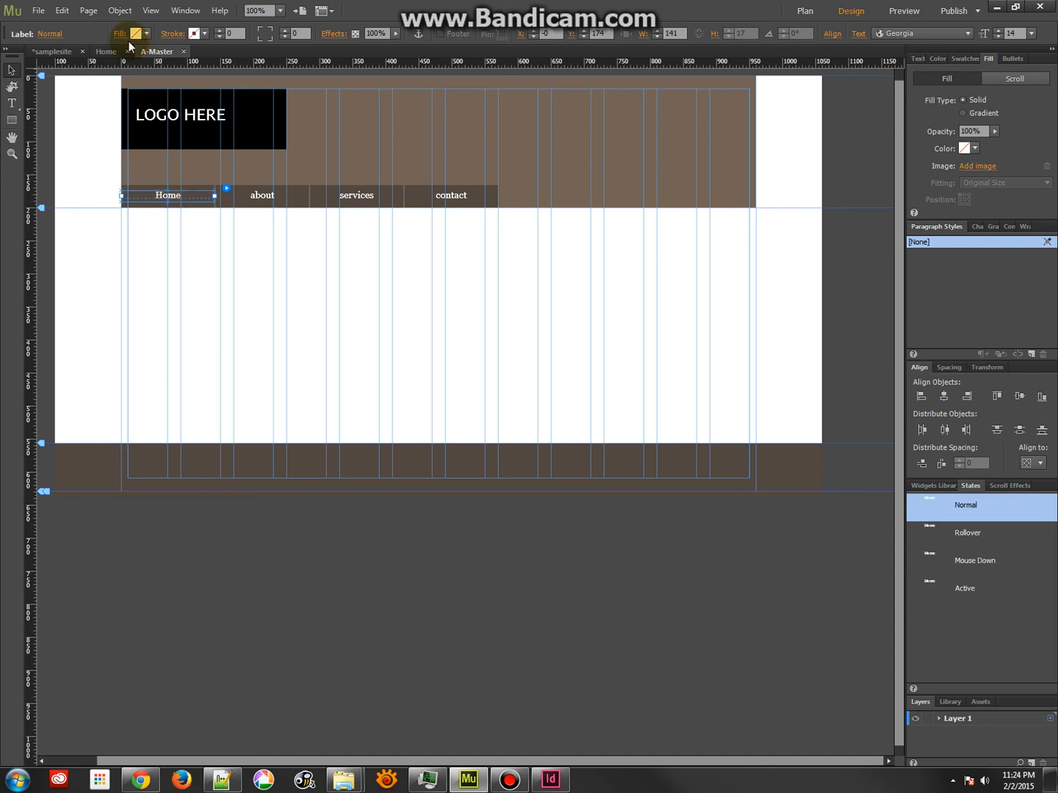
pyautogui.click(152, 200)
pyautogui.click(162, 198)
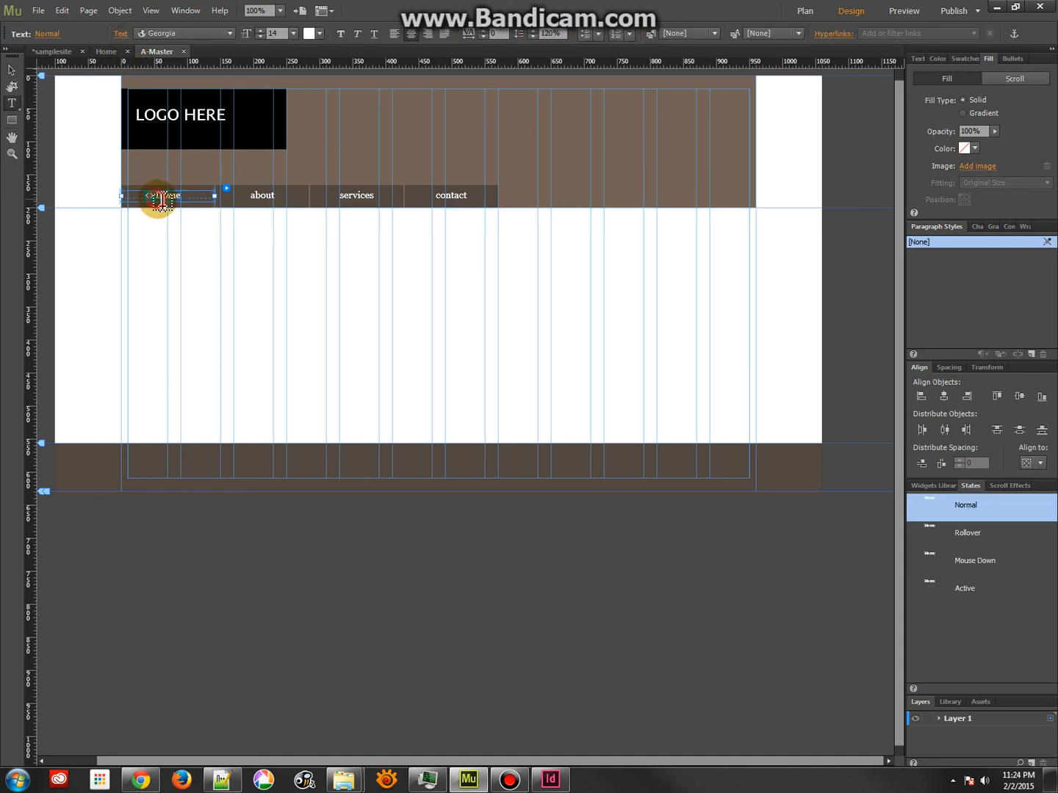
pyautogui.doubleClick(166, 198)
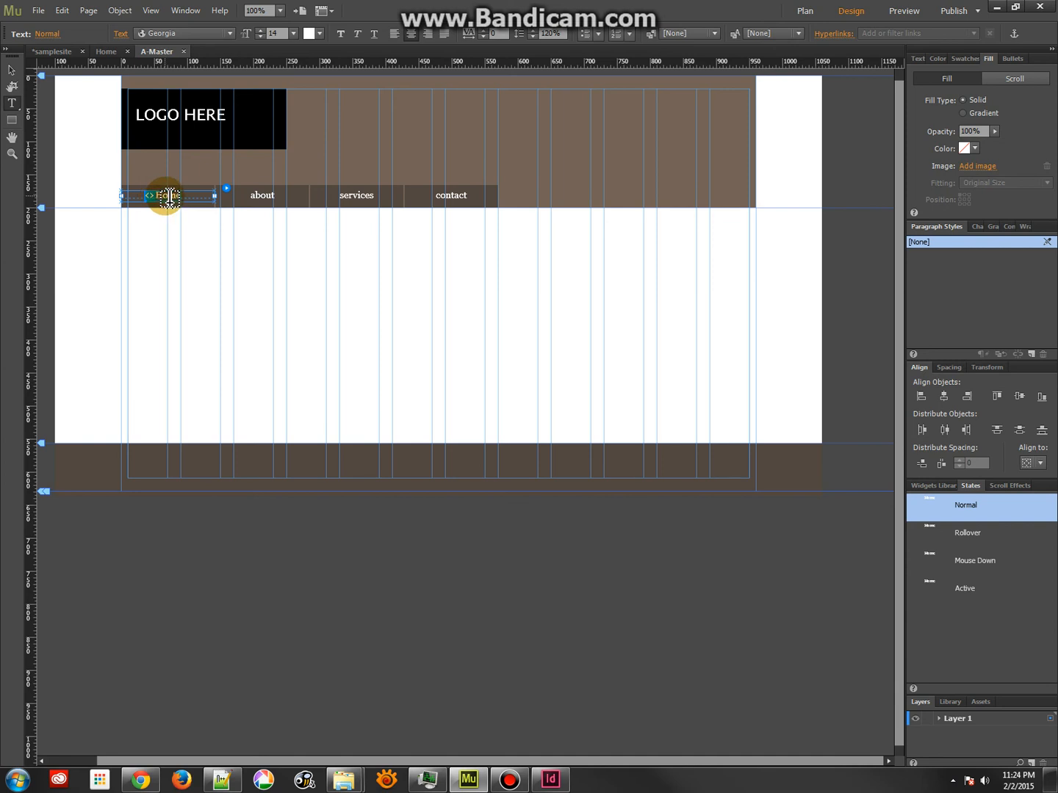
pyautogui.click(917, 60)
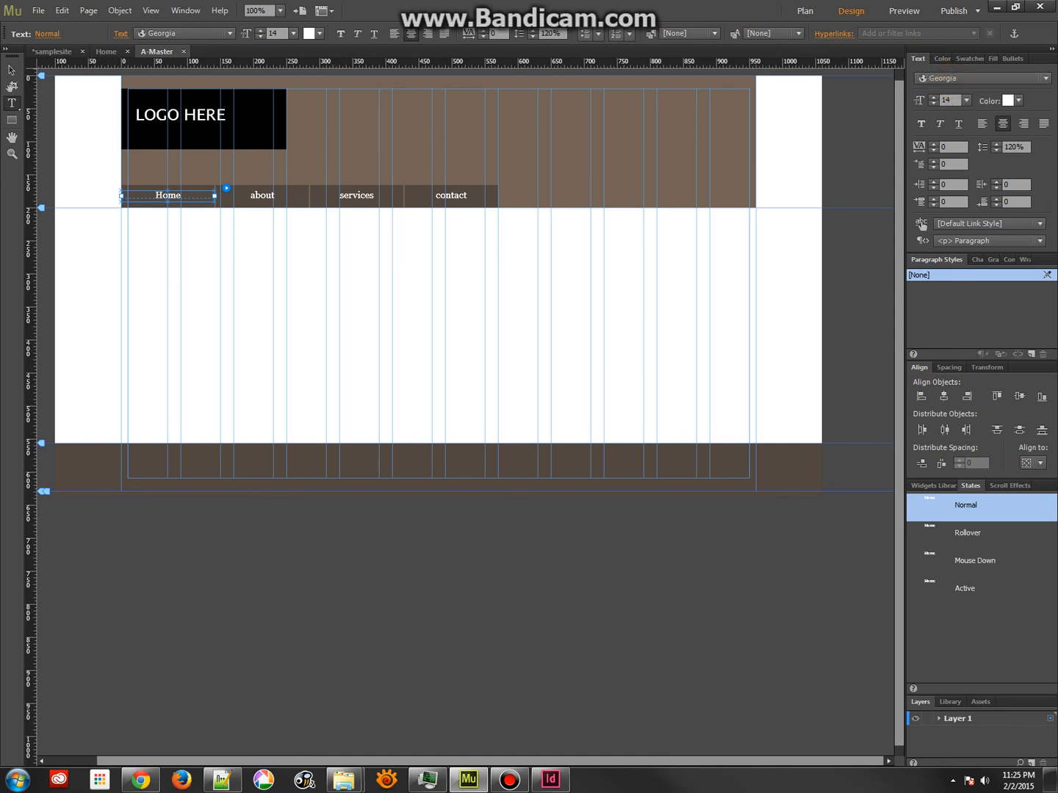
pyautogui.press('Down')
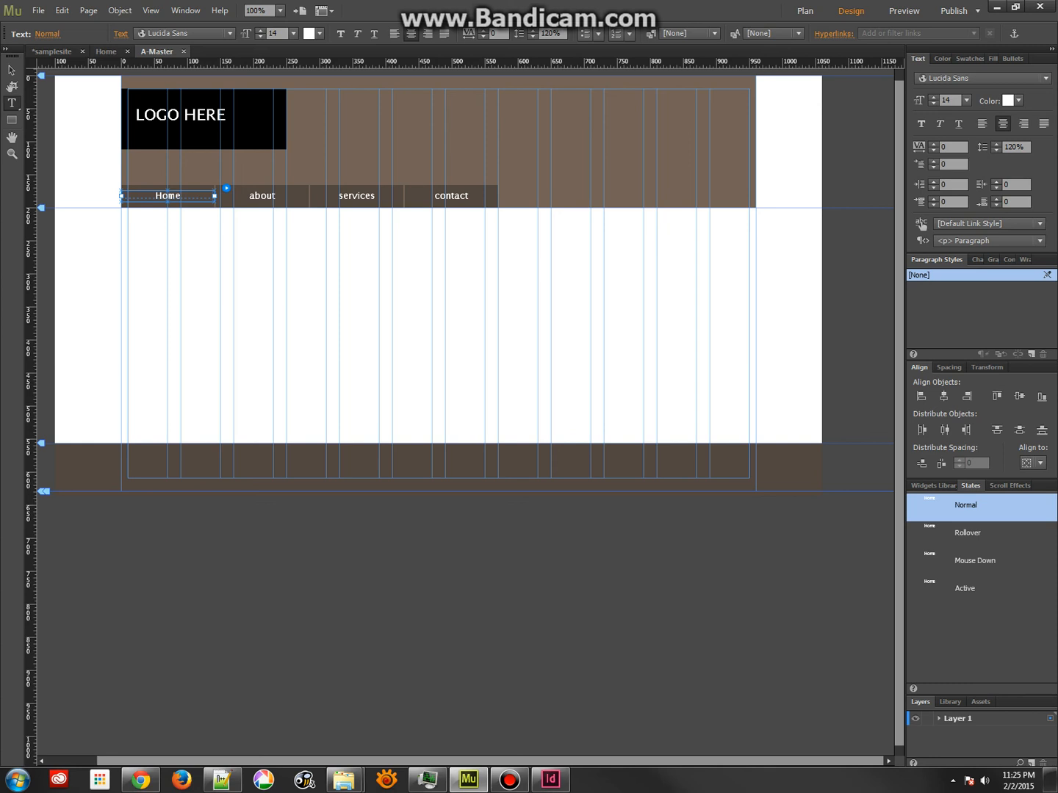
pyautogui.click(946, 79)
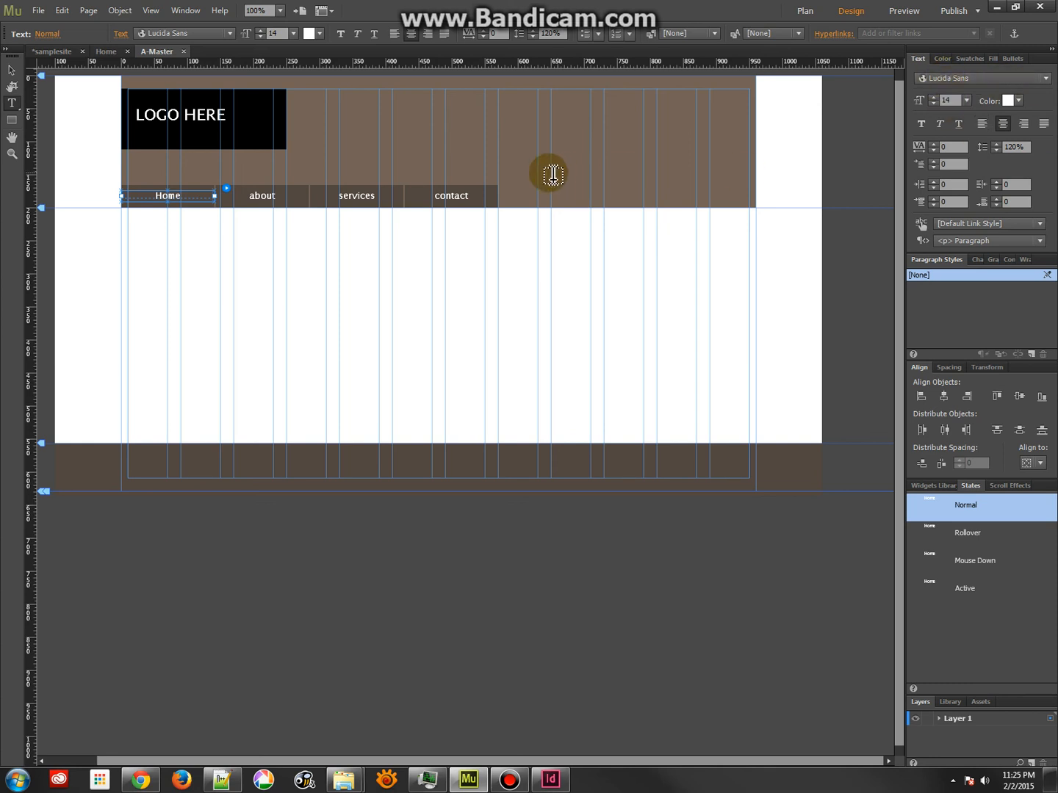
pyautogui.click(184, 34)
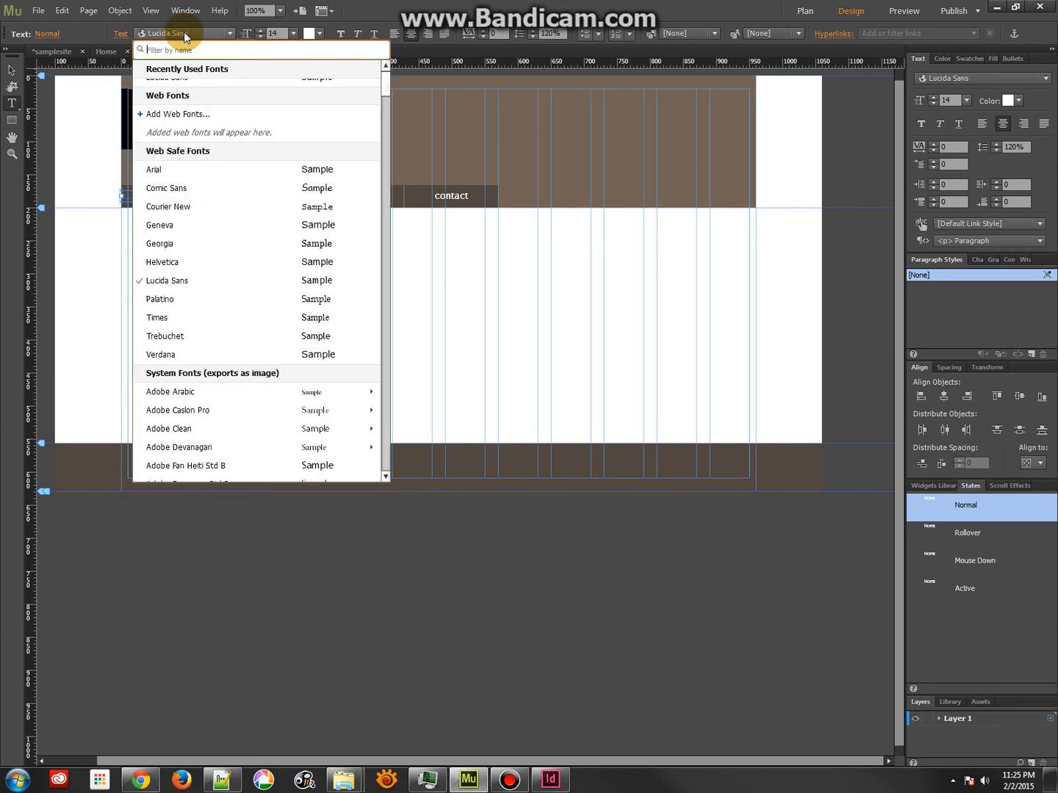
pyautogui.click(172, 282)
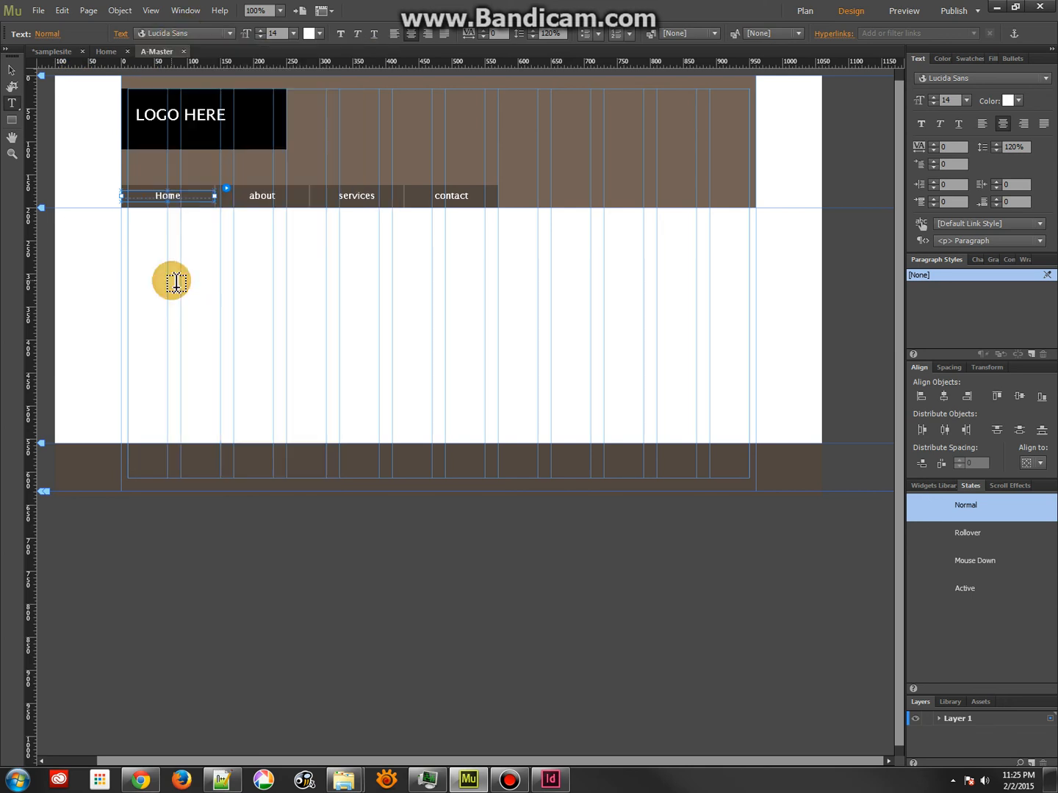
pyautogui.click(11, 70)
pyautogui.click(167, 349)
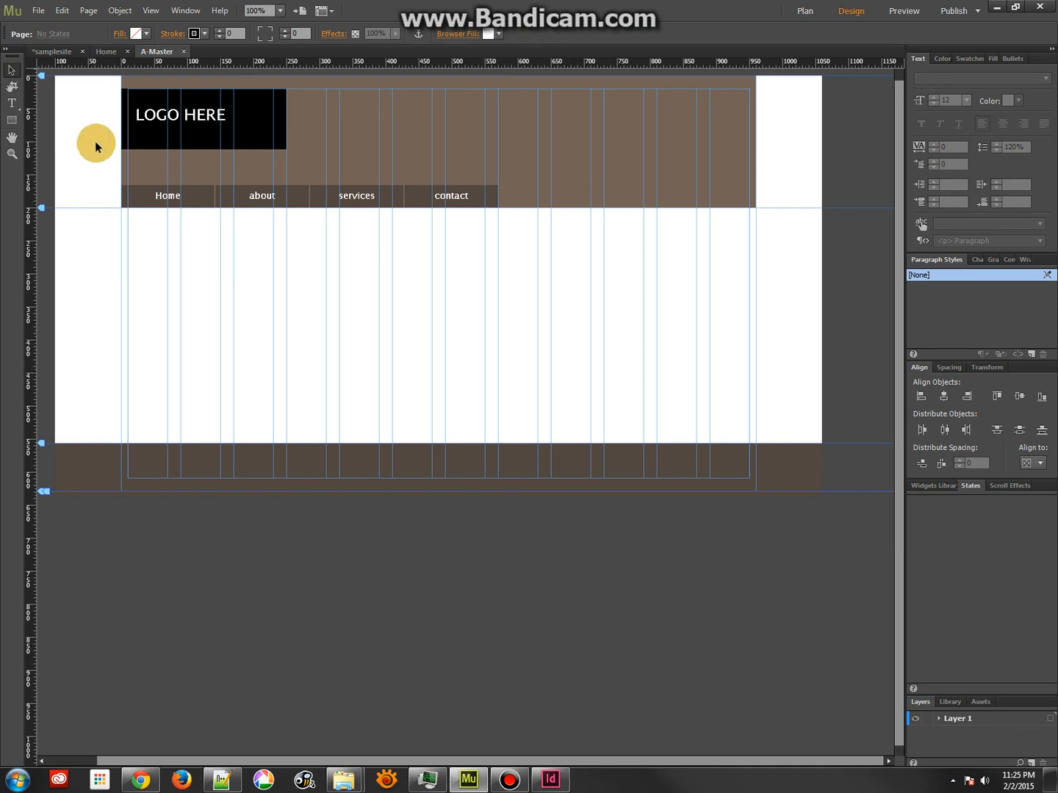
# Draw a text frame in the footer bar and enter "Copyright 2015" followed by the owner's full name
pyautogui.click(11, 103)
pyautogui.moveTo(136, 459)
pyautogui.mouseDown()
pyautogui.moveTo(349, 470)
pyautogui.moveTo(152, 468)
pyautogui.mouseUp()
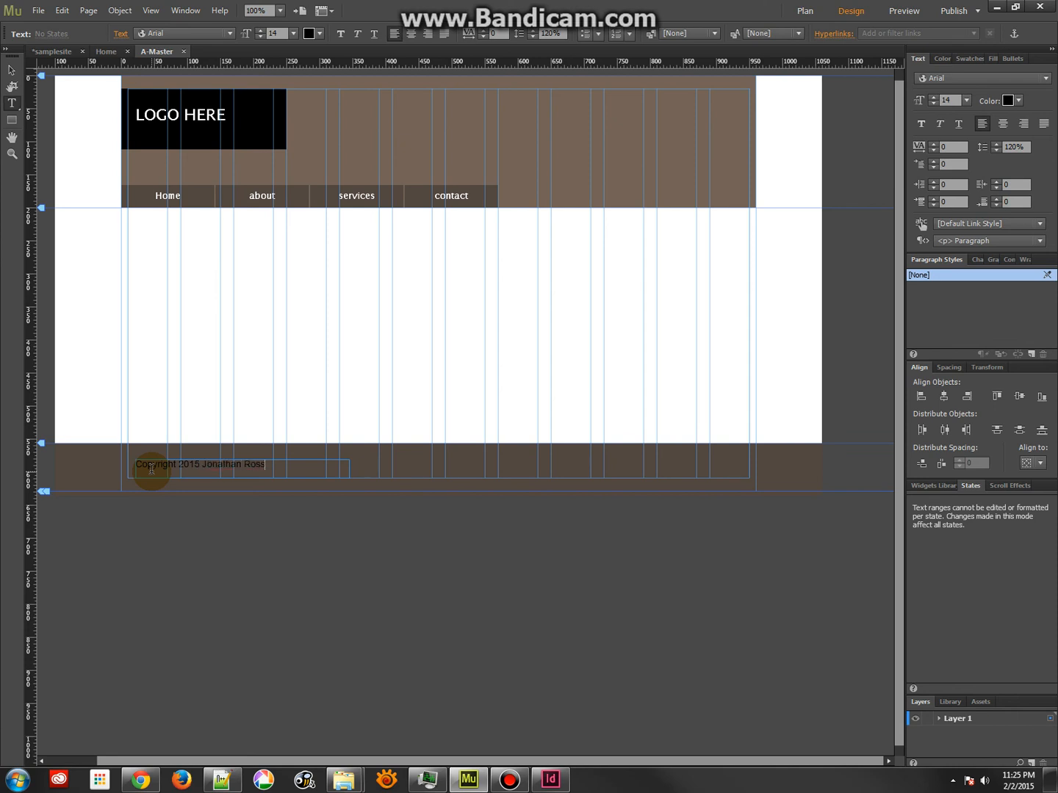
# Style the footer copyright text in white (FFFFFF) Lucida Sans and move its frame to X 10, Y 577
pyautogui.tripleClick(152, 473)
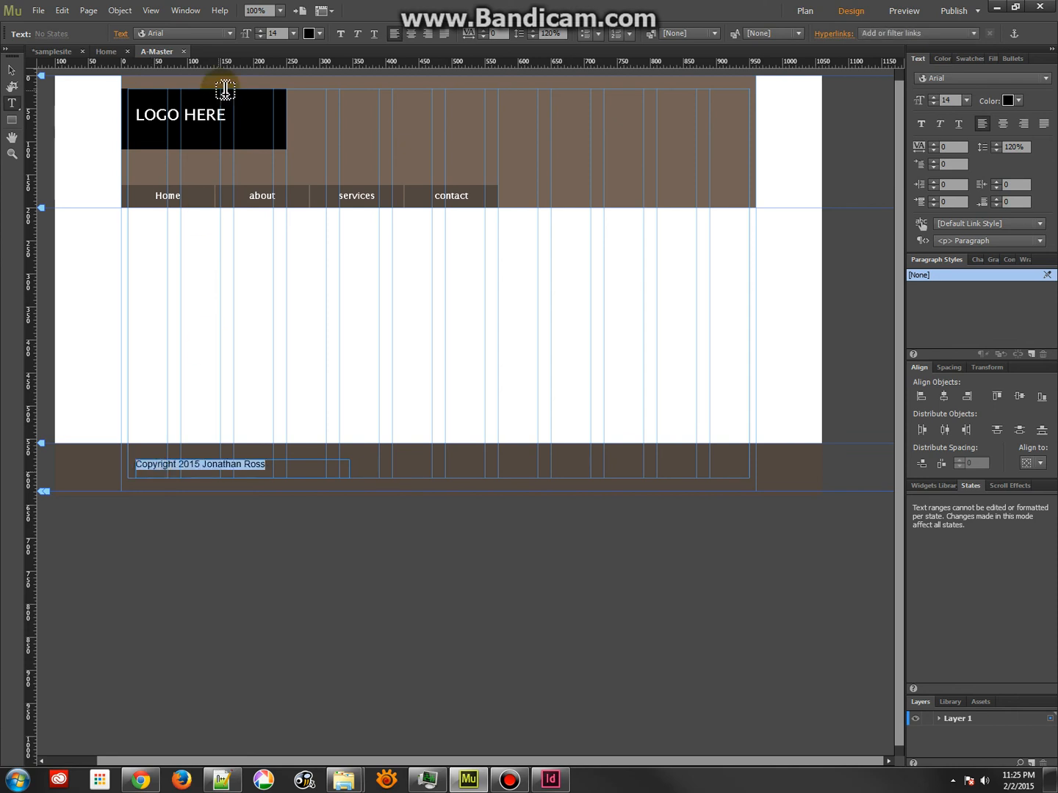
pyautogui.click(216, 34)
pyautogui.click(214, 88)
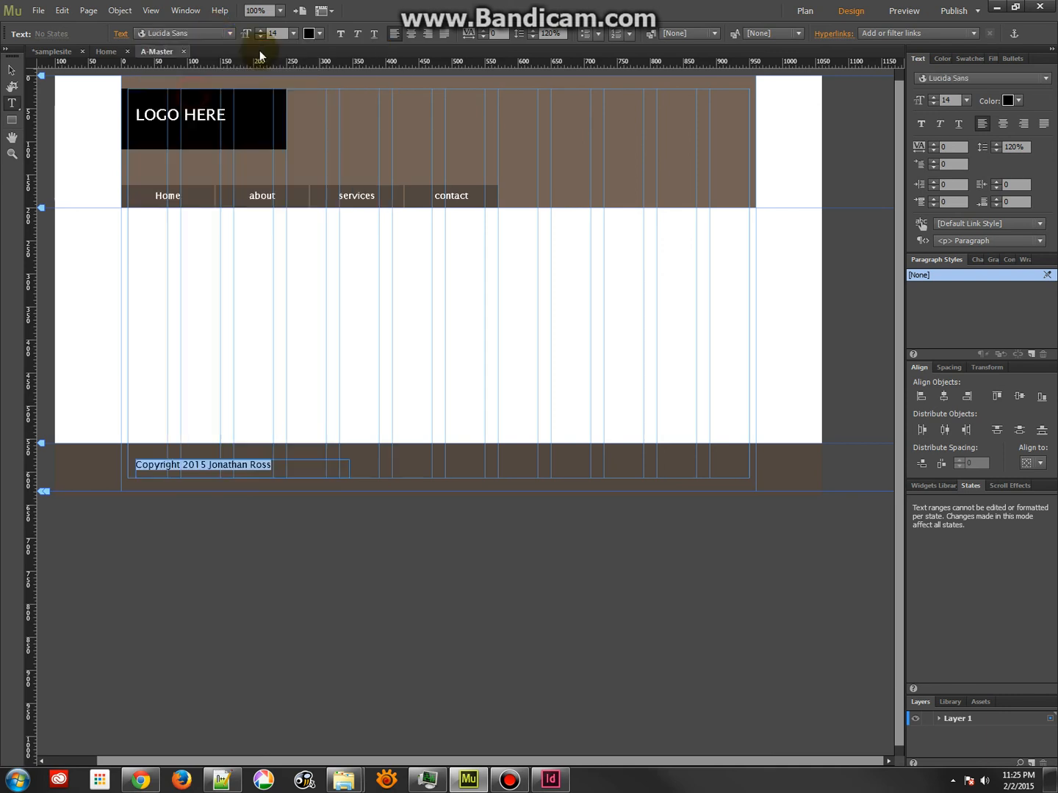
pyautogui.click(313, 33)
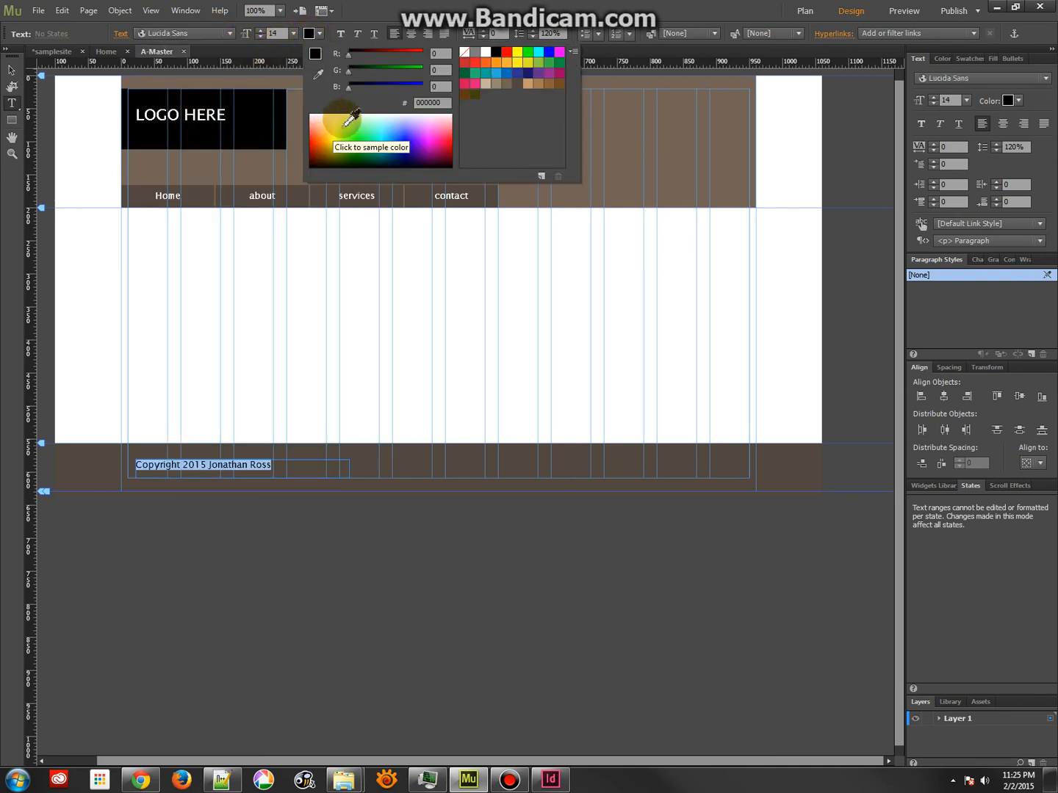
pyautogui.click(485, 51)
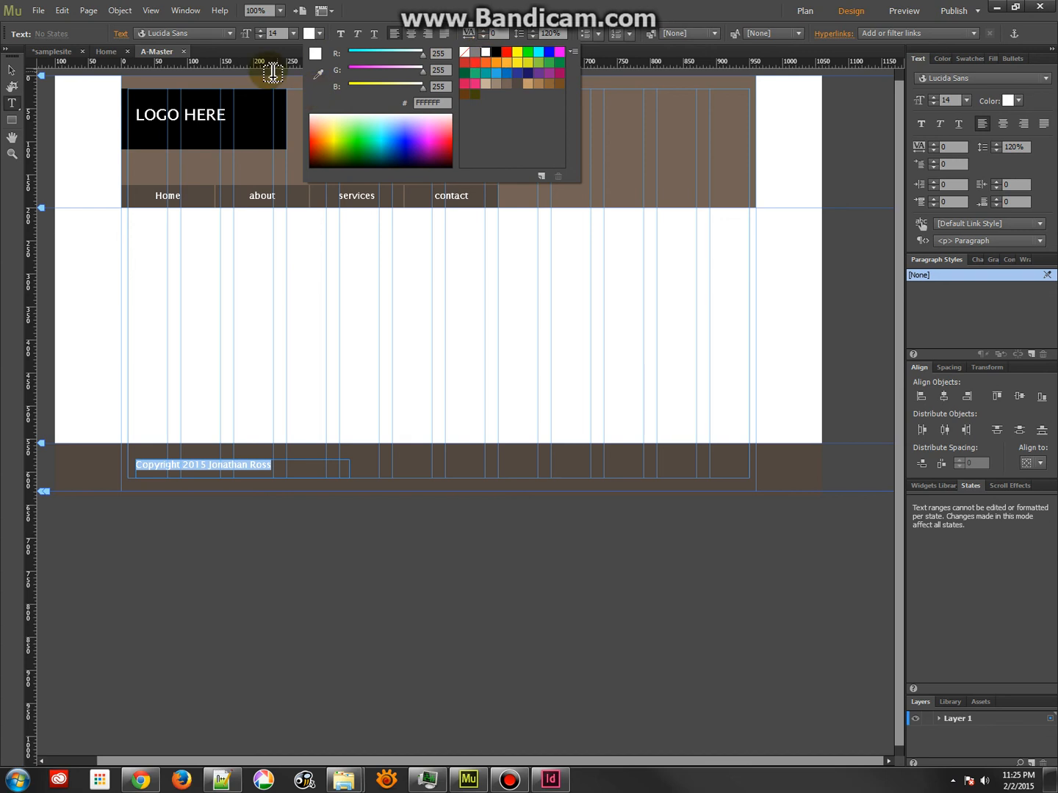
pyautogui.click(12, 70)
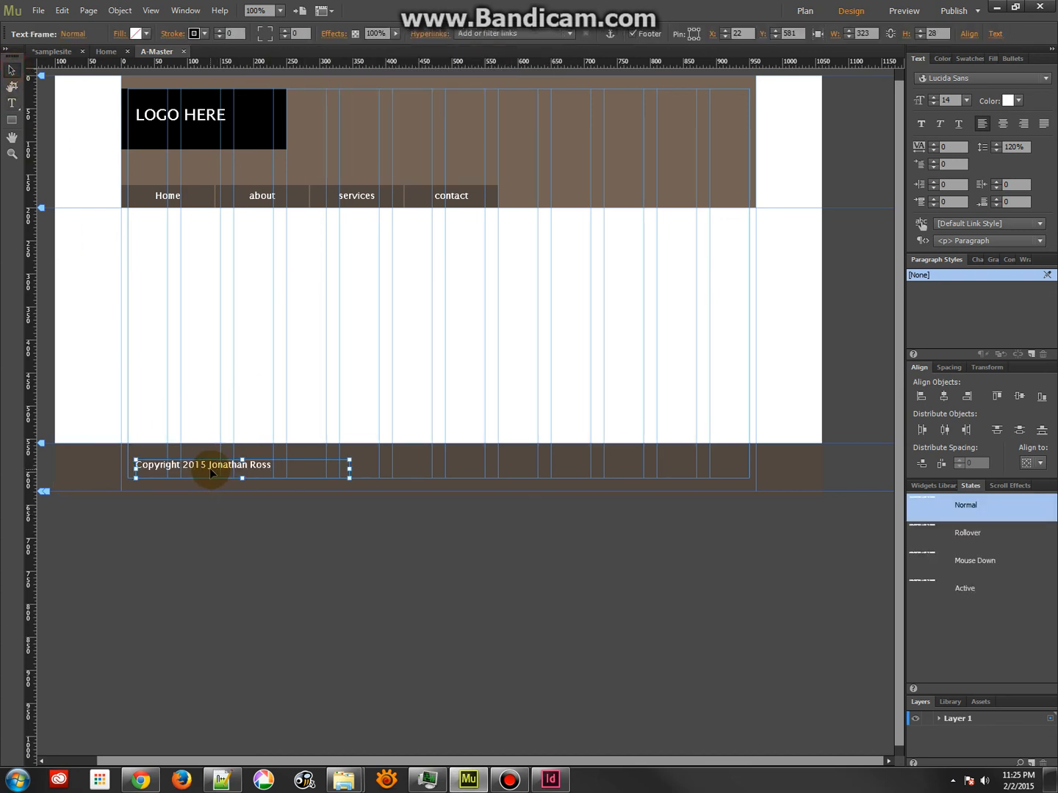
pyautogui.moveTo(209, 467); pyautogui.dragTo(202, 465)
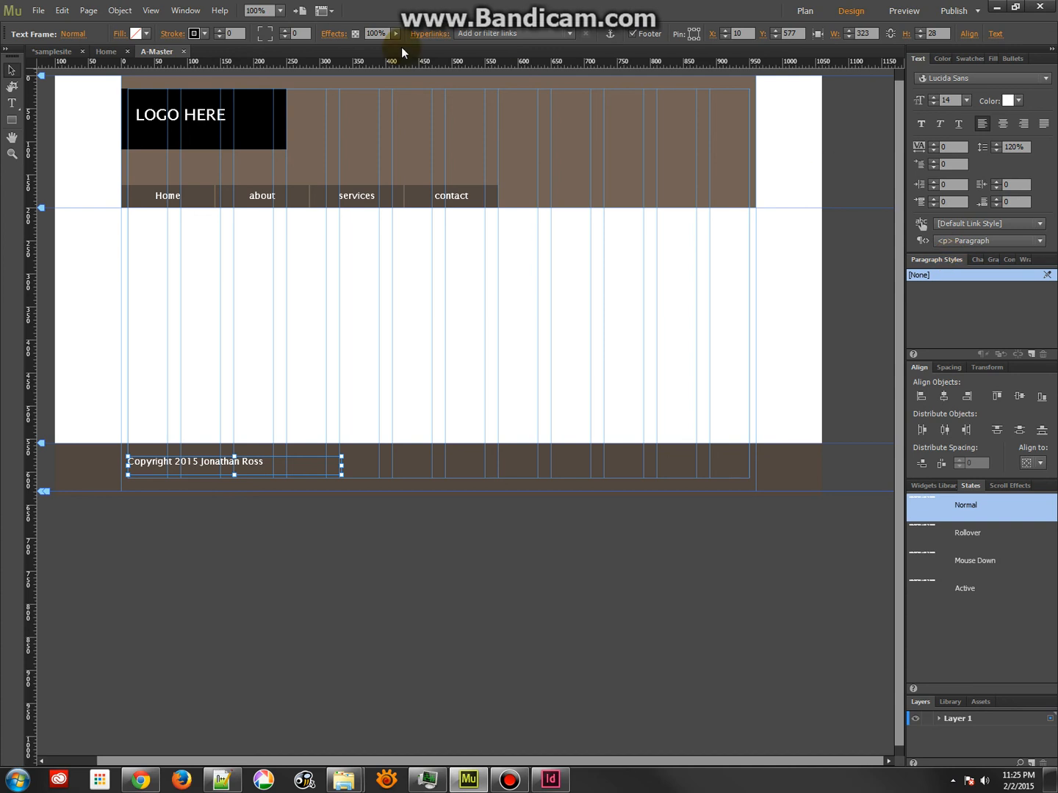
# Create a paragraph style named "footer p" from the copyright text, using the <p> Paragraph tag
pyautogui.click(185, 9)
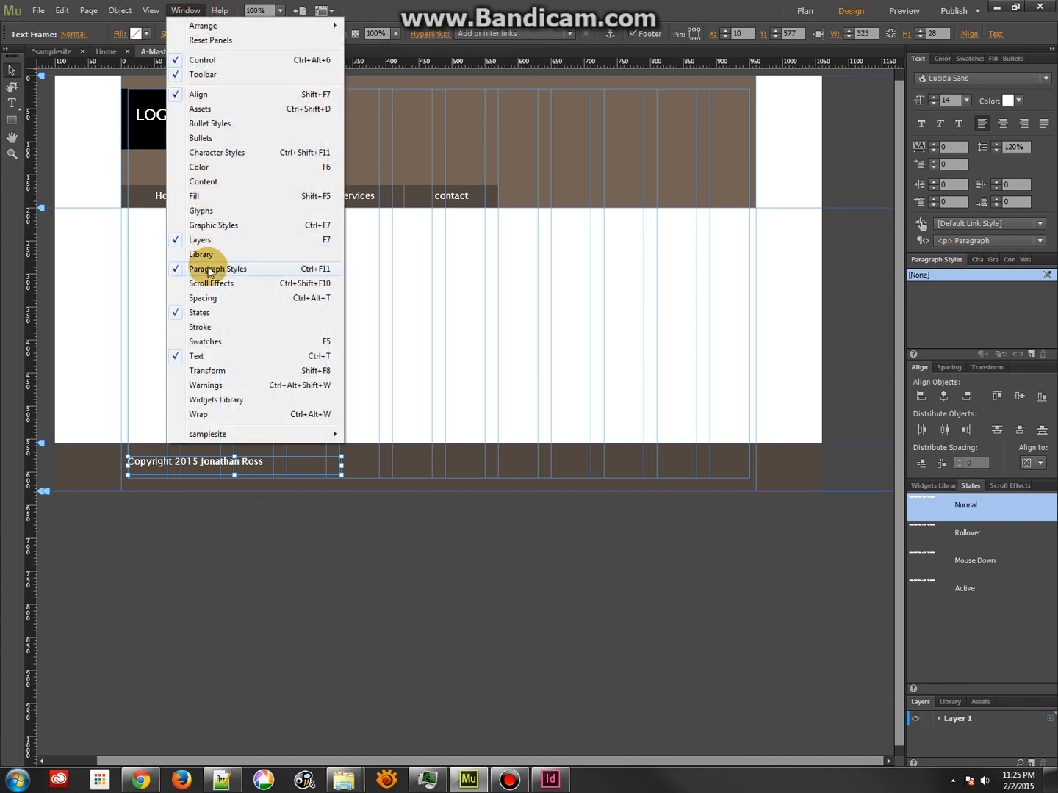
pyautogui.click(976, 312)
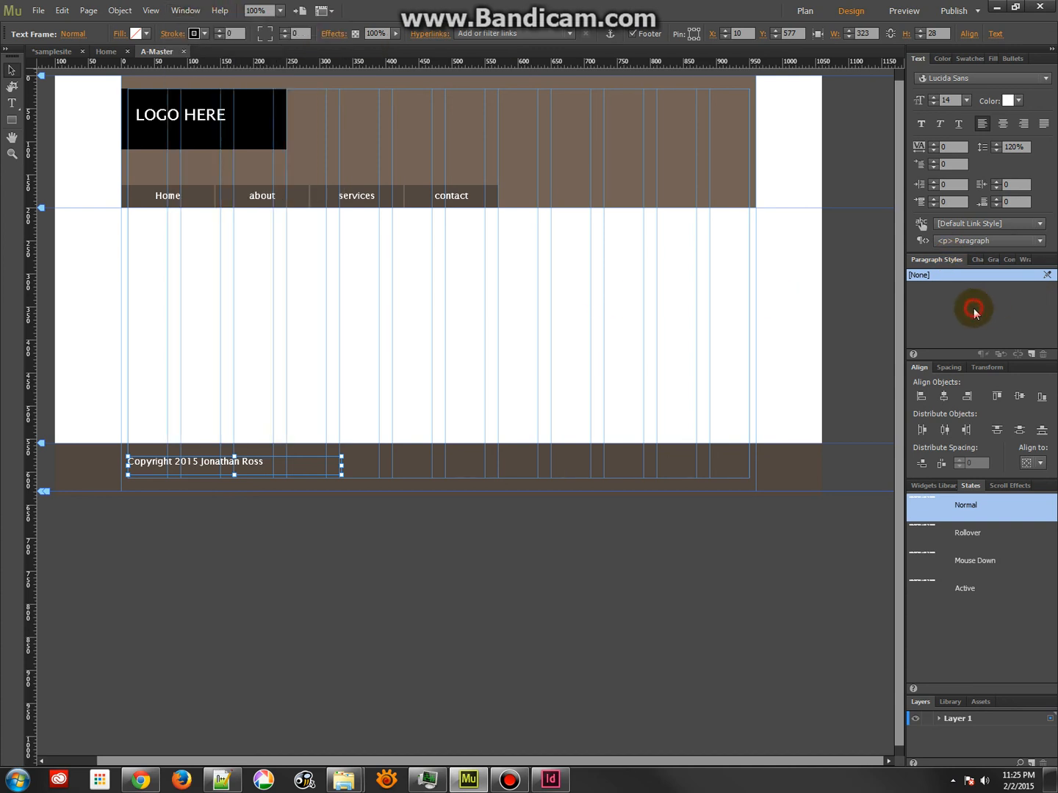
pyautogui.click(1031, 356)
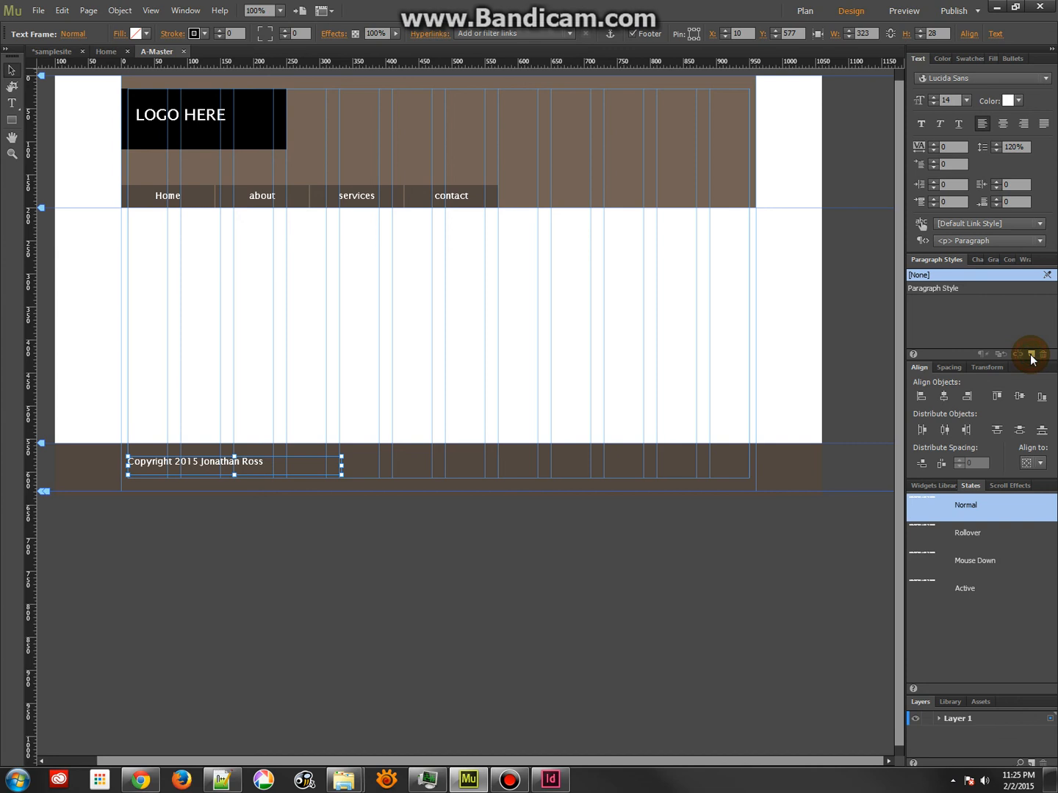
pyautogui.doubleClick(944, 290)
pyautogui.write('footer p')
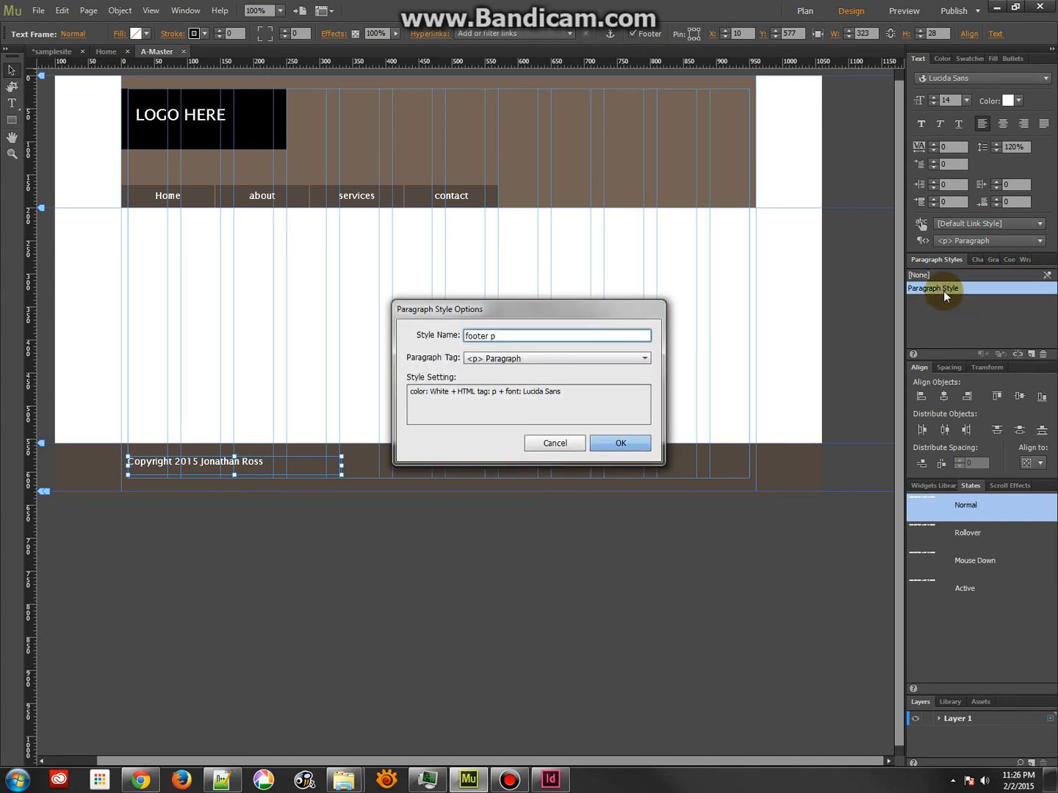
pyautogui.click(507, 357)
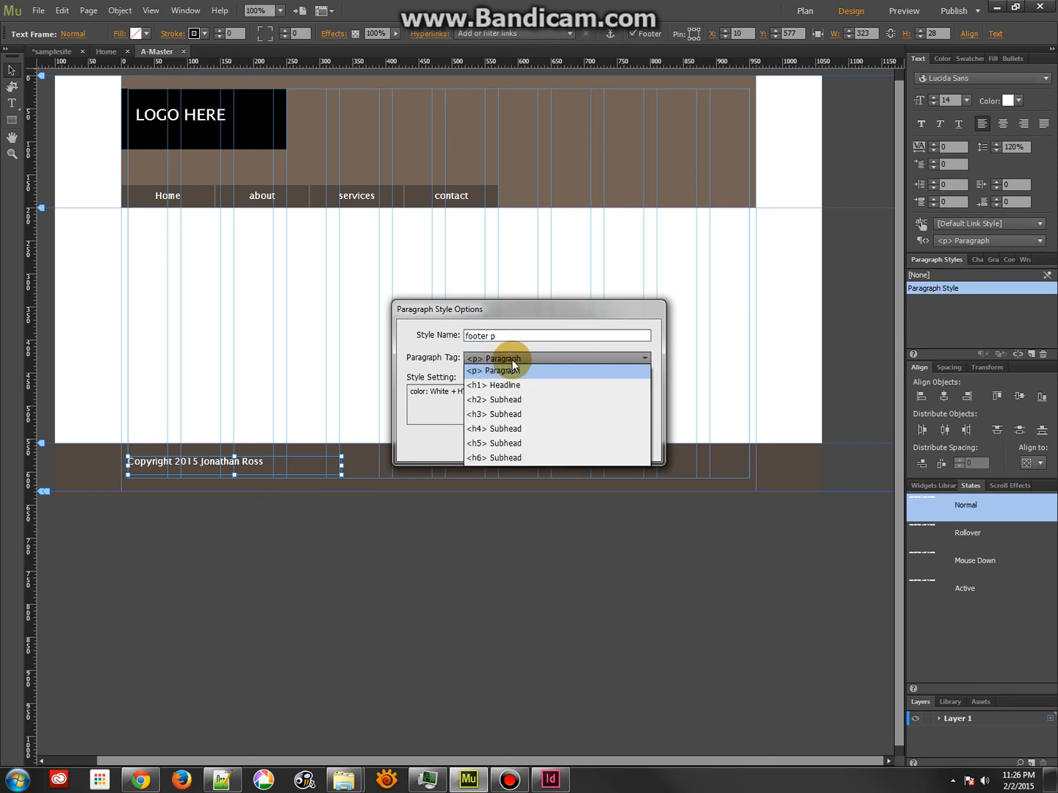
pyautogui.click(512, 369)
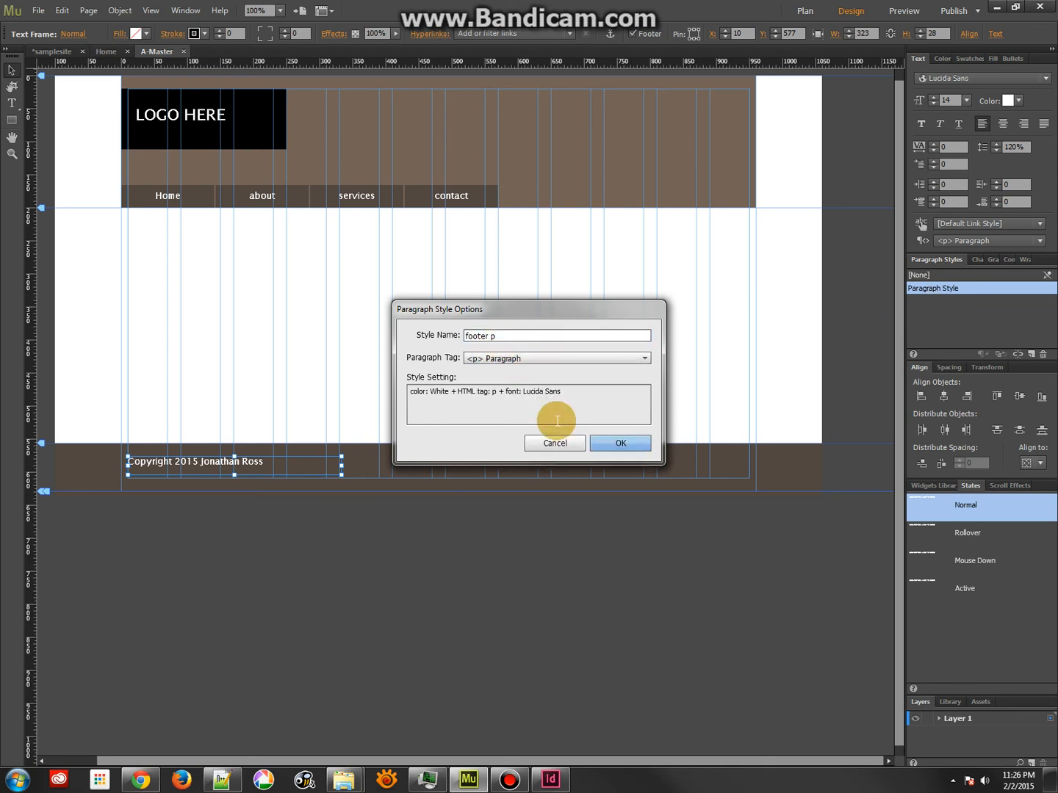
pyautogui.click(623, 443)
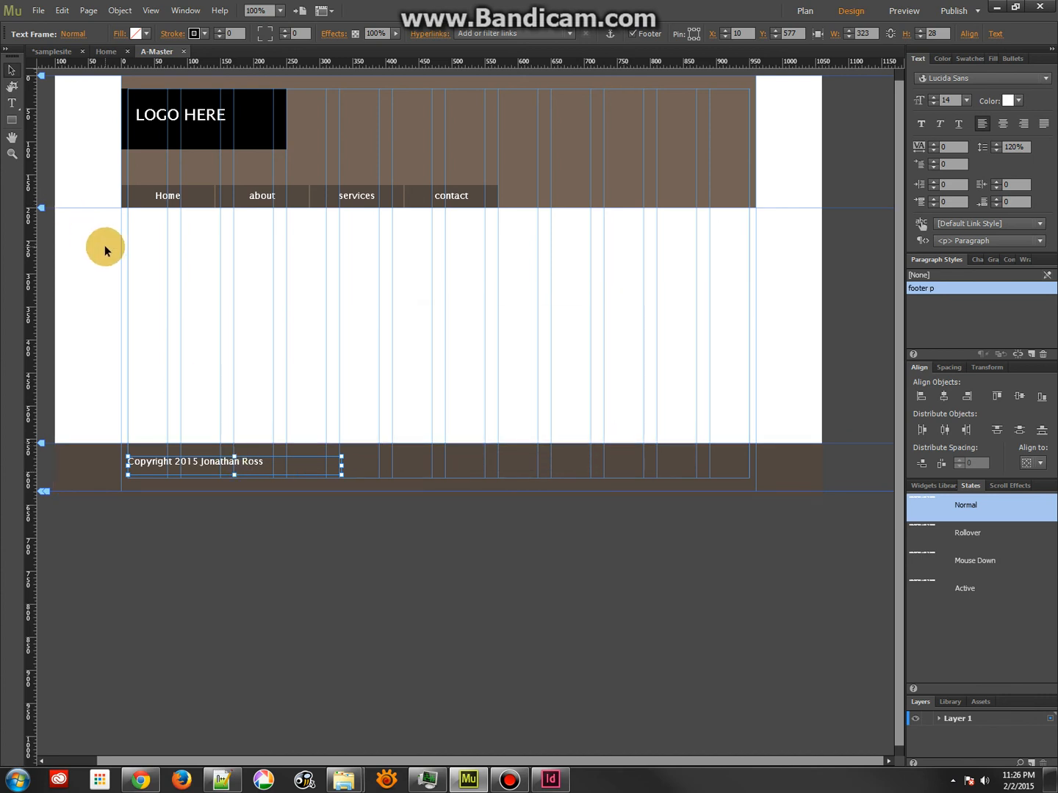
# Close the A-Master page and open the about page for editing
pyautogui.click(183, 51)
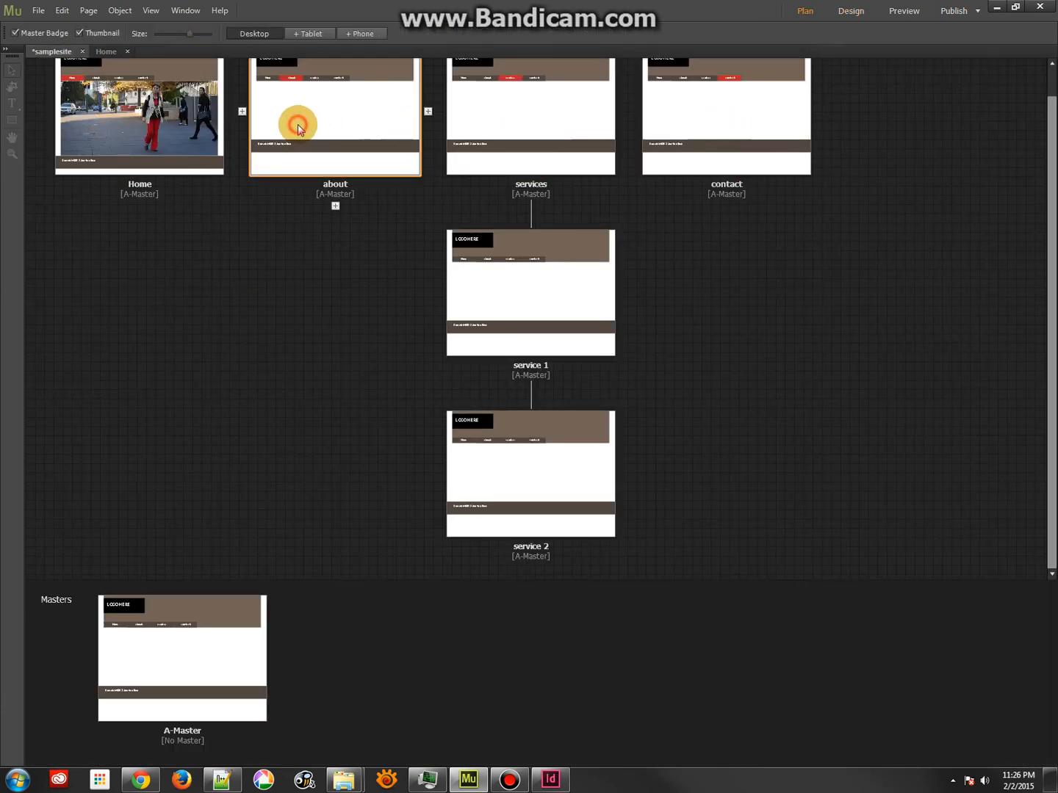
pyautogui.doubleClick(324, 100)
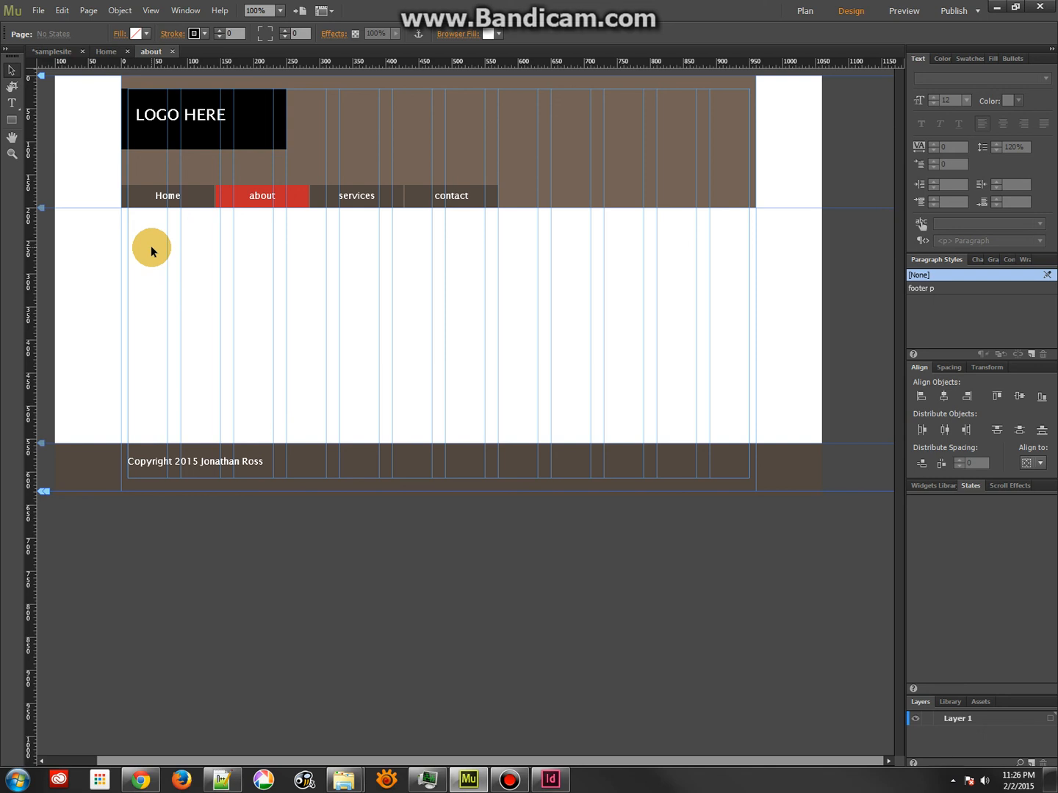
# Switch to Chrome and copy the first paragraph of the Hipster Ipsum filler text, from "Chambray" to "freegan VHS."
pyautogui.click(140, 780)
pyautogui.click(707, 68)
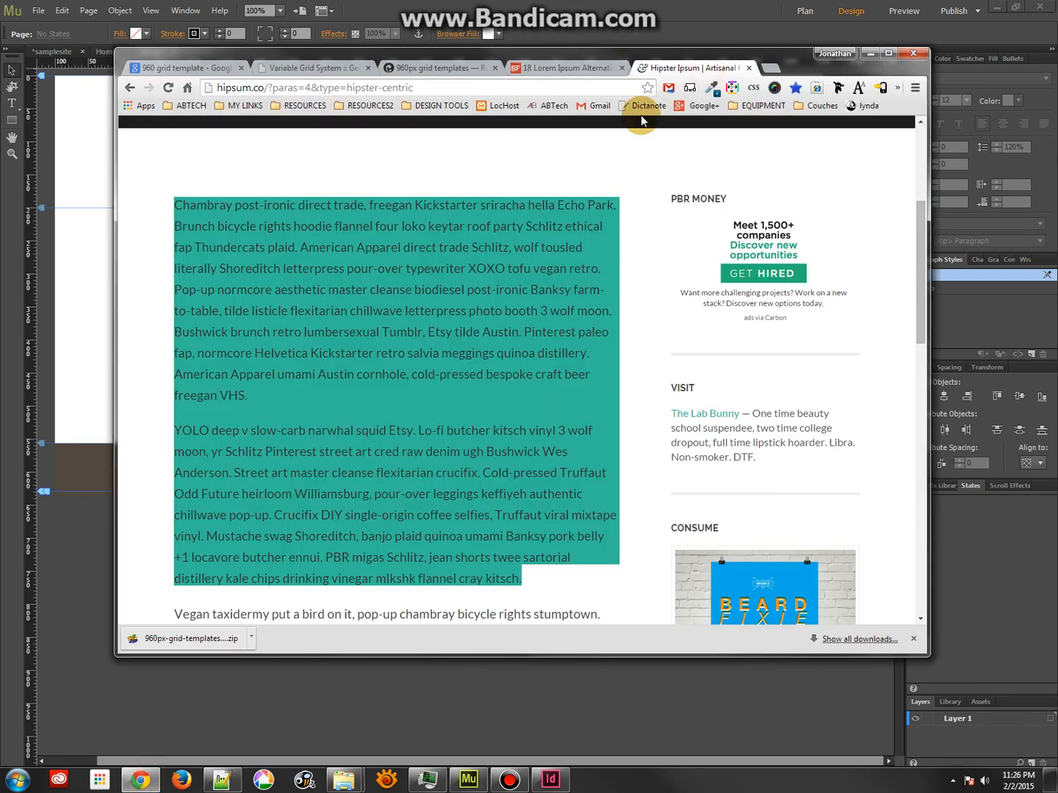
pyautogui.click(433, 302)
pyautogui.scroll(4, 431, 301)
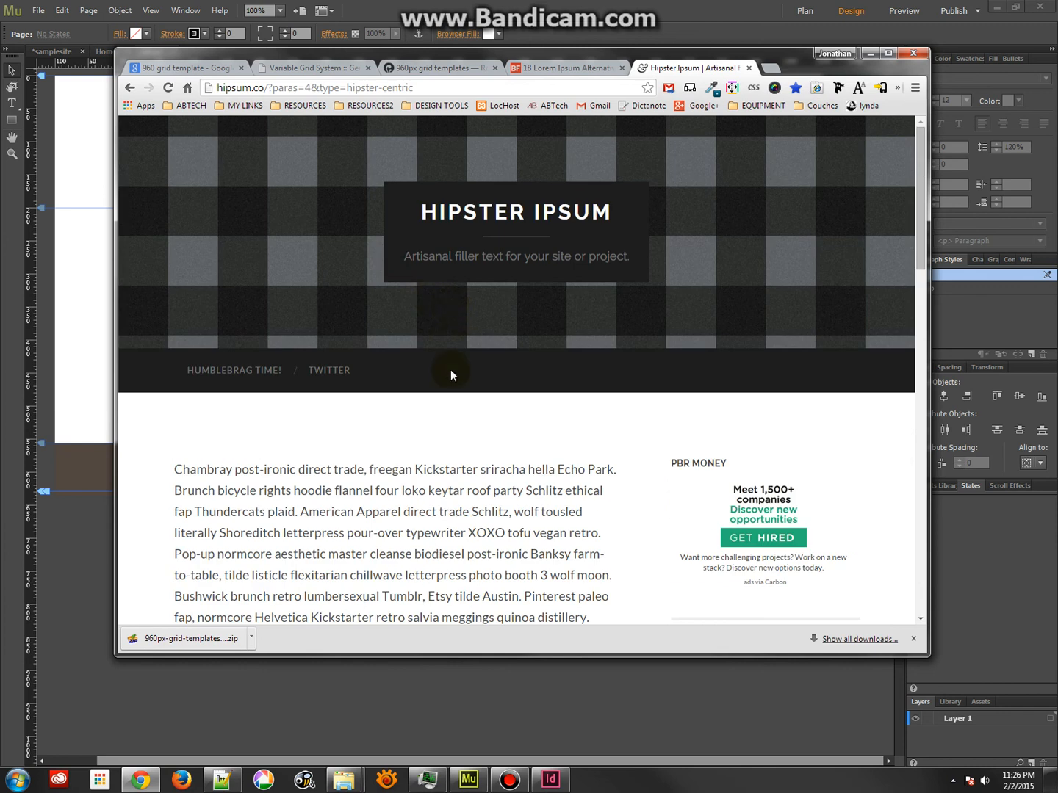
pyautogui.scroll(-3, 458, 340)
pyautogui.moveTo(175, 205); pyautogui.dragTo(248, 397)
pyautogui.hotkey('ctrl', 'c')
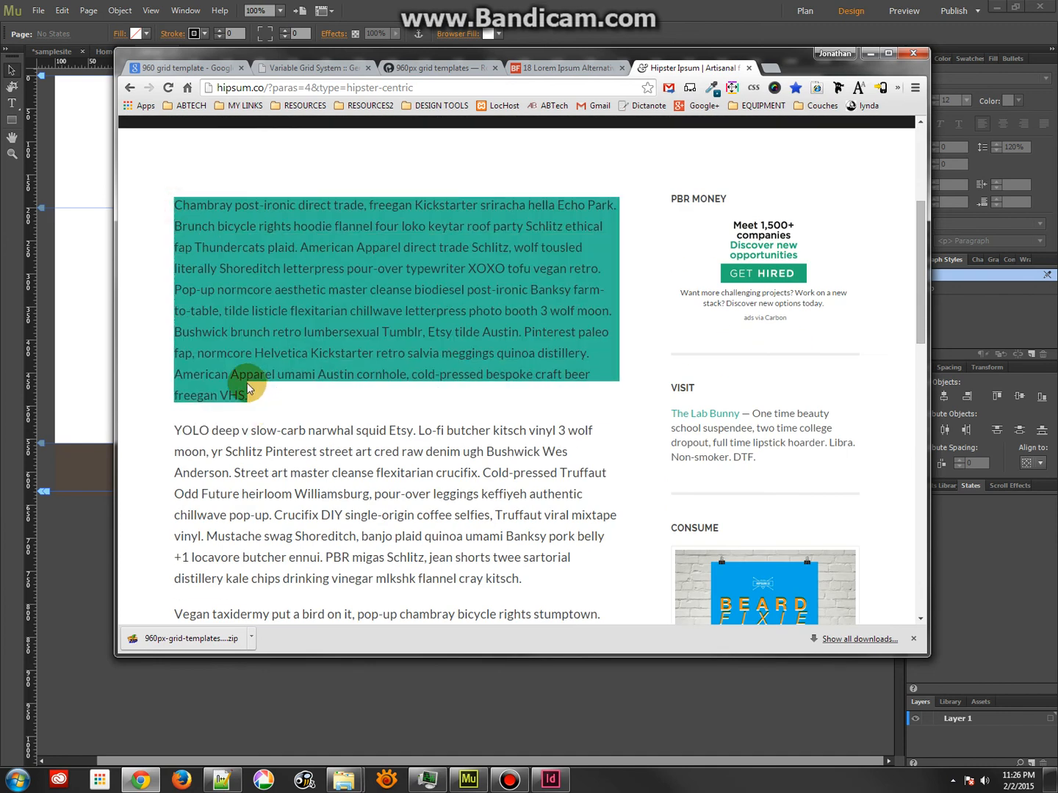
# Return to Adobe Muse, draw a text frame about 470 px wide below the about page's menu, and paste the copied paragraph
pyautogui.click(100, 394)
pyautogui.click(12, 103)
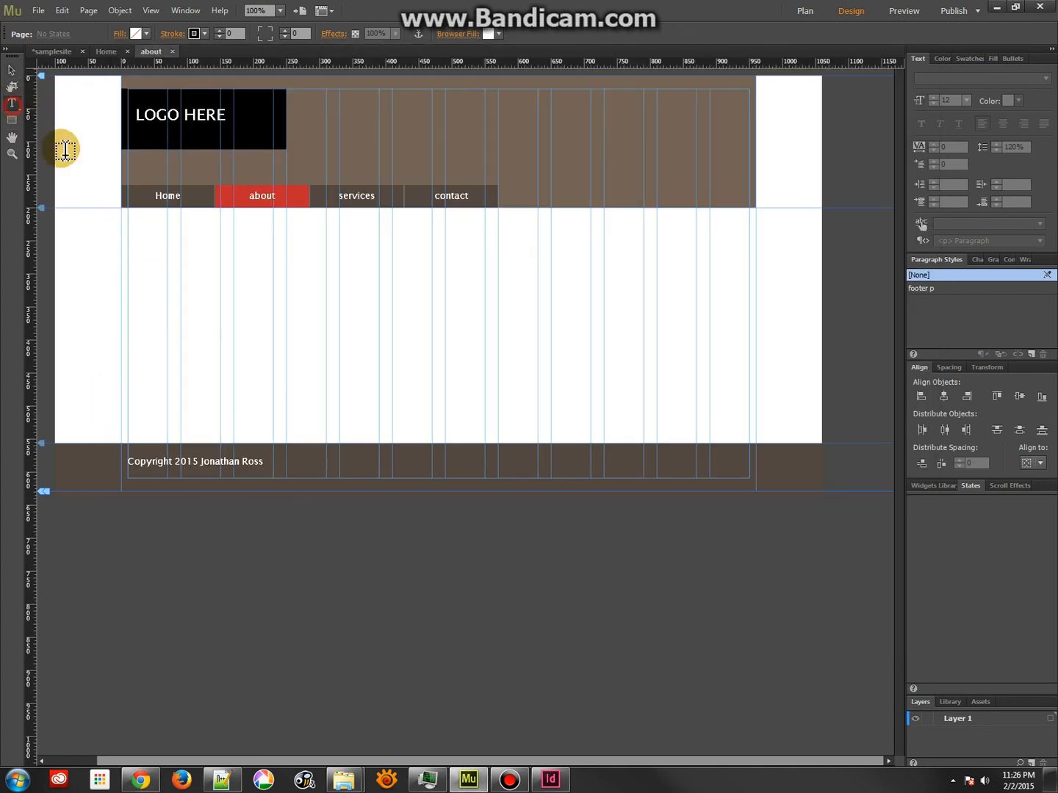
pyautogui.moveTo(122, 227); pyautogui.dragTo(415, 357)
pyautogui.hotkey('ctrl', 'v')
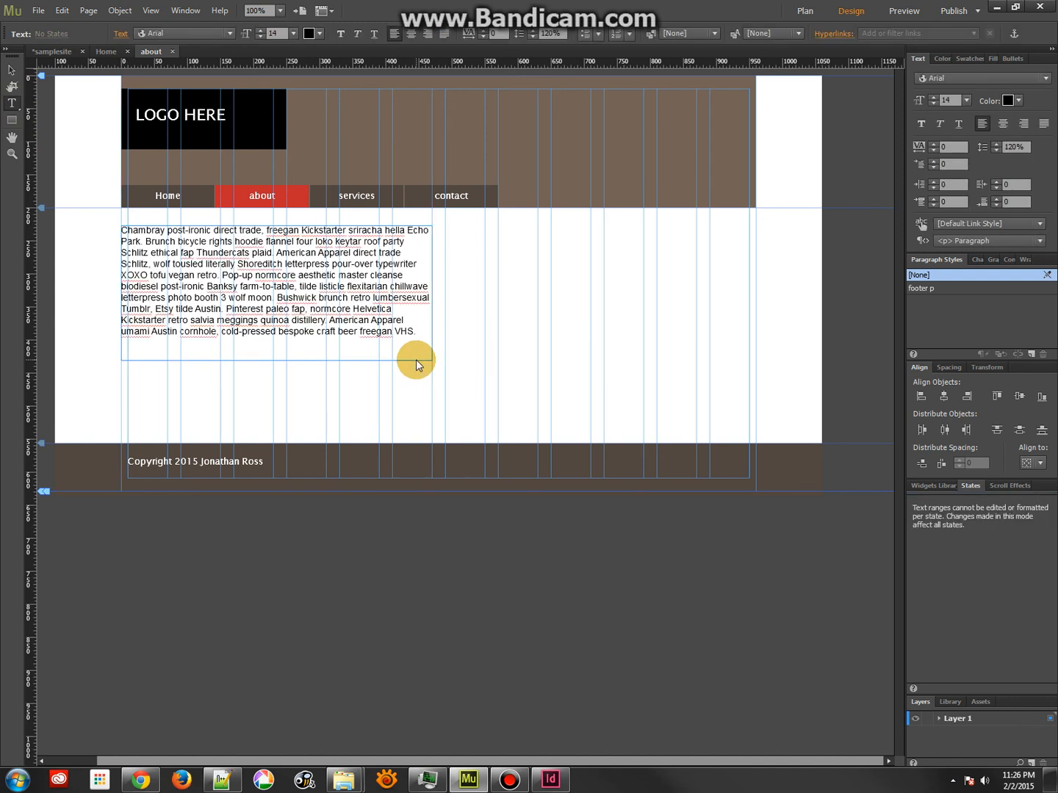
# Set the font of the whole pasted paragraph to Lucida Sans
pyautogui.hotkey('ctrl', 'a')
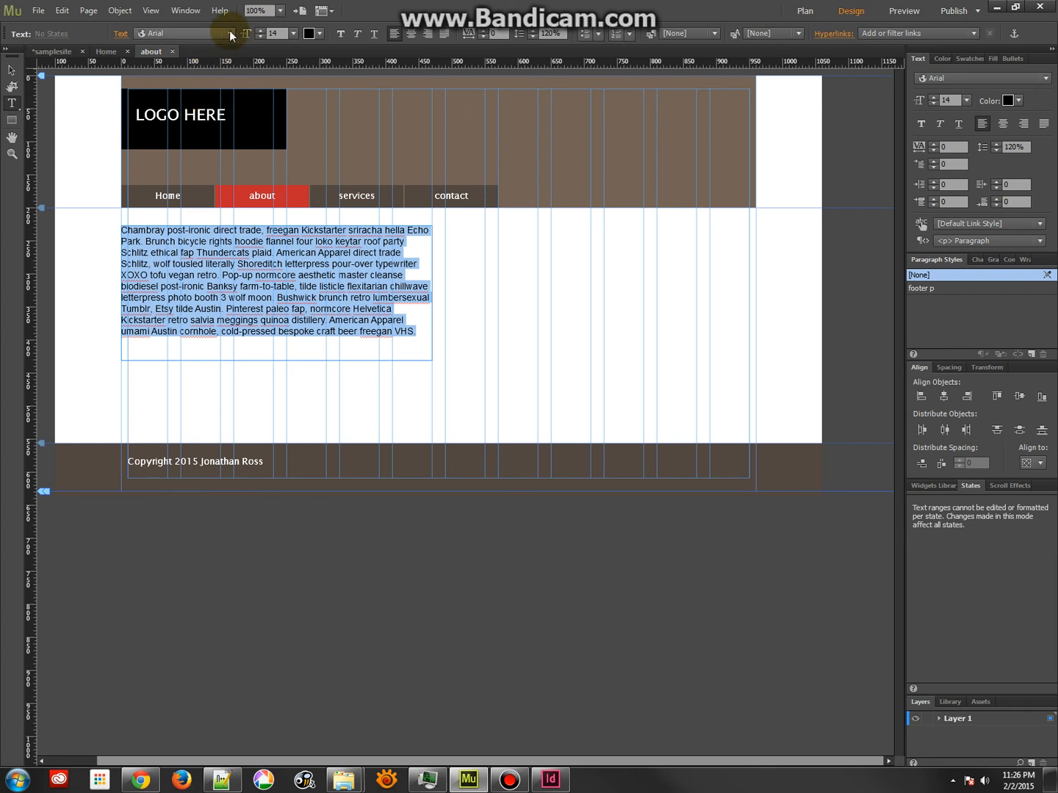
pyautogui.click(230, 32)
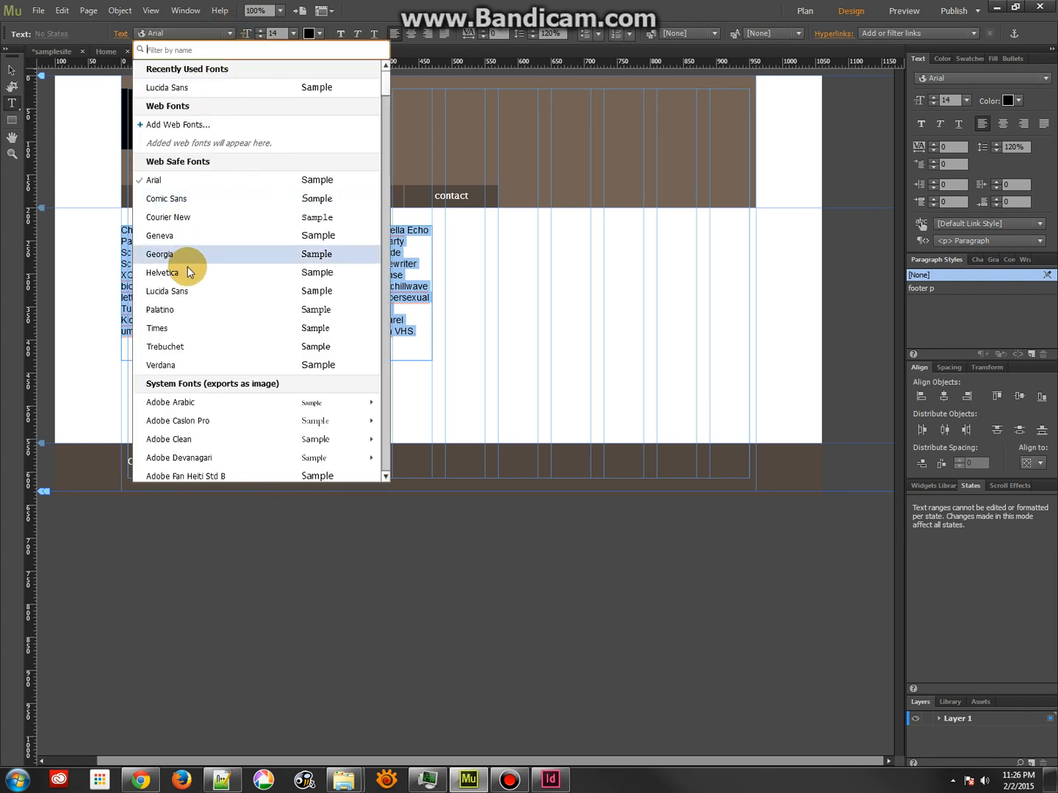
pyautogui.click(184, 291)
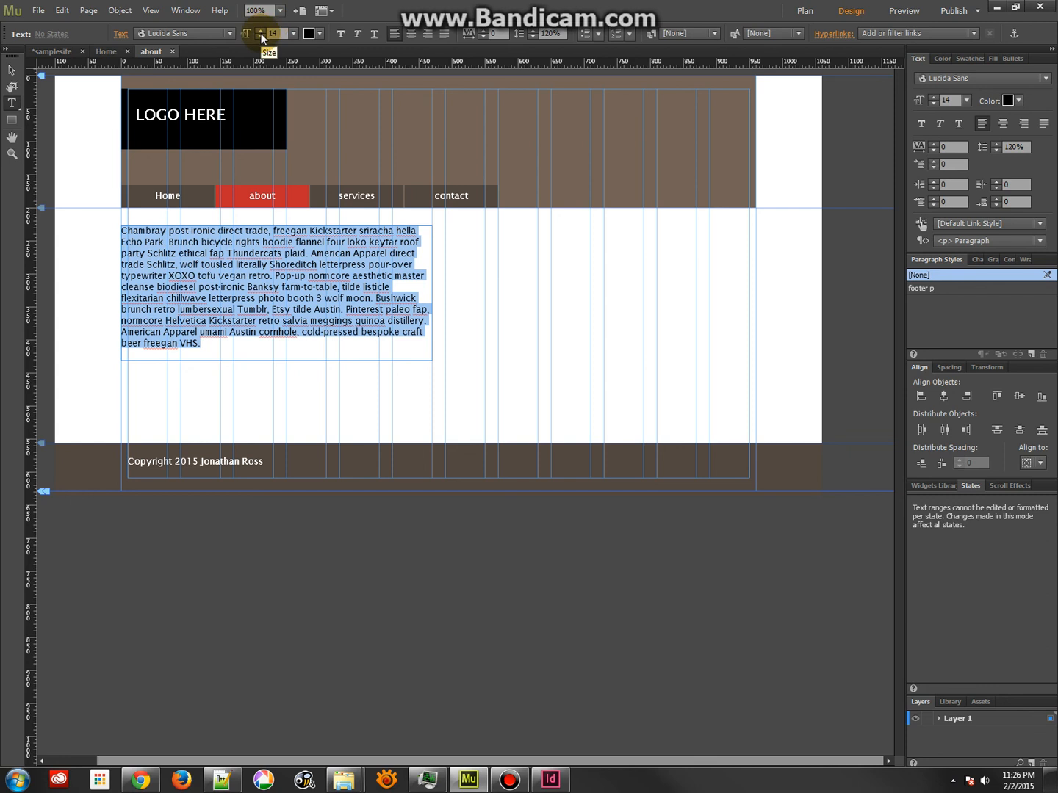
# Set the leading of the about page's body text to 150%
pyautogui.click(532, 33)
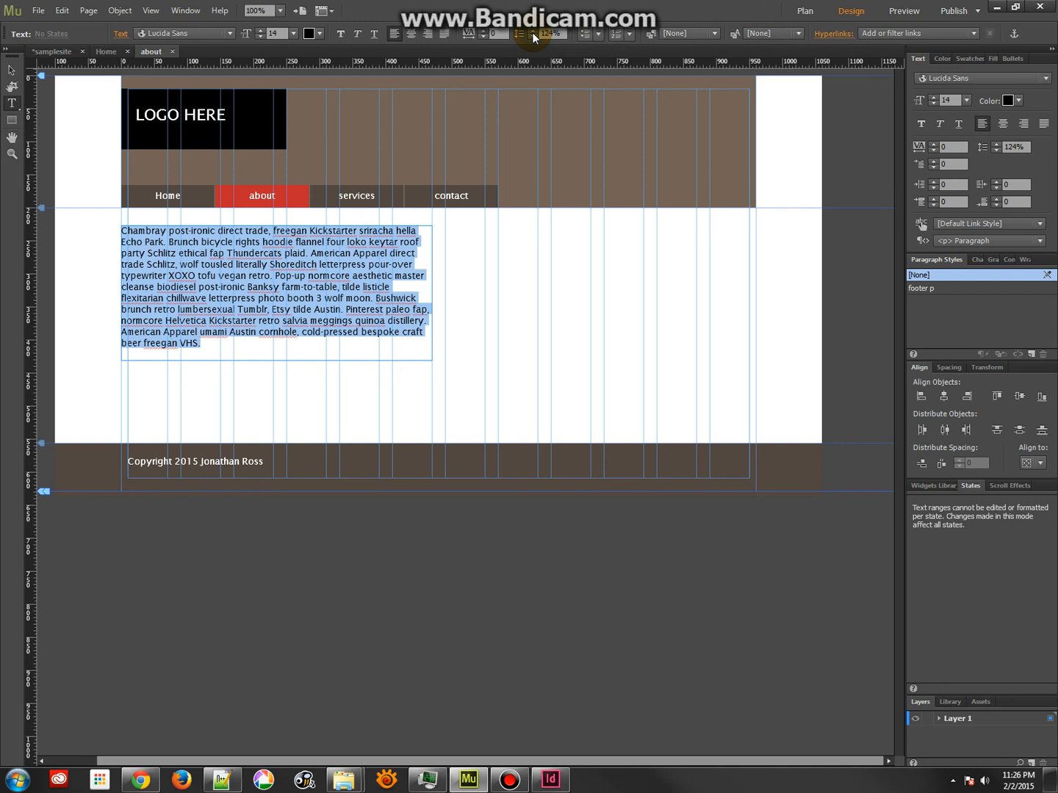
pyautogui.click(533, 32)
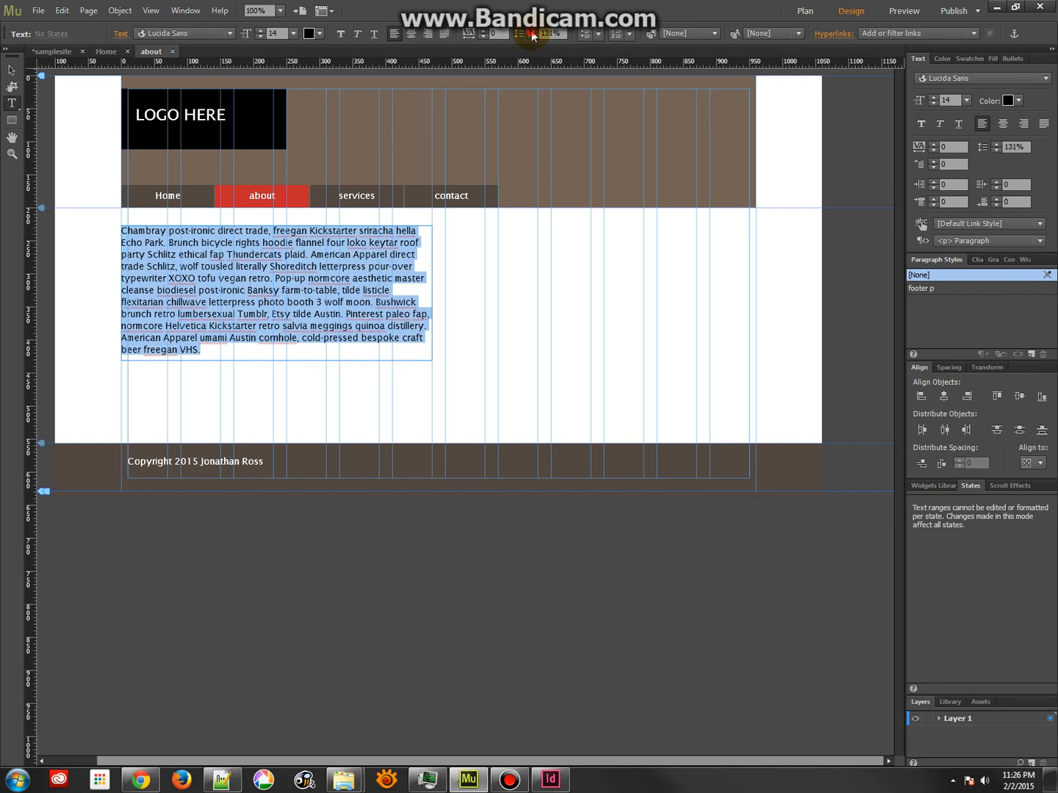
pyautogui.click(532, 32)
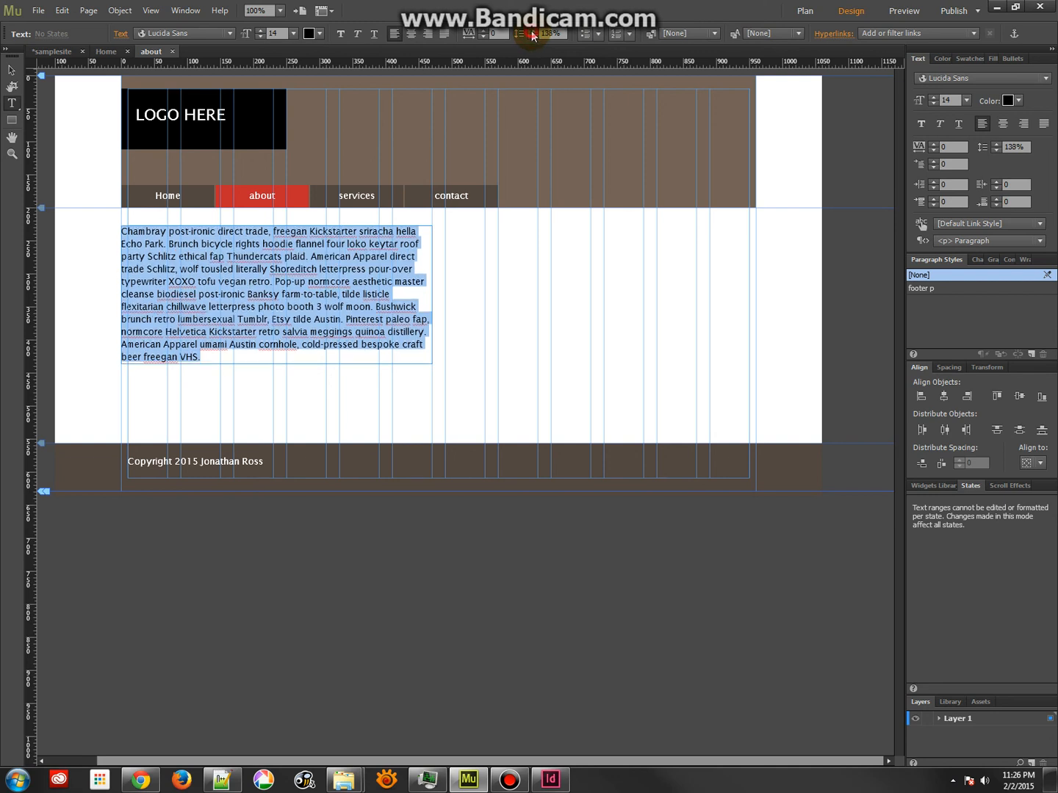
pyautogui.click(533, 32)
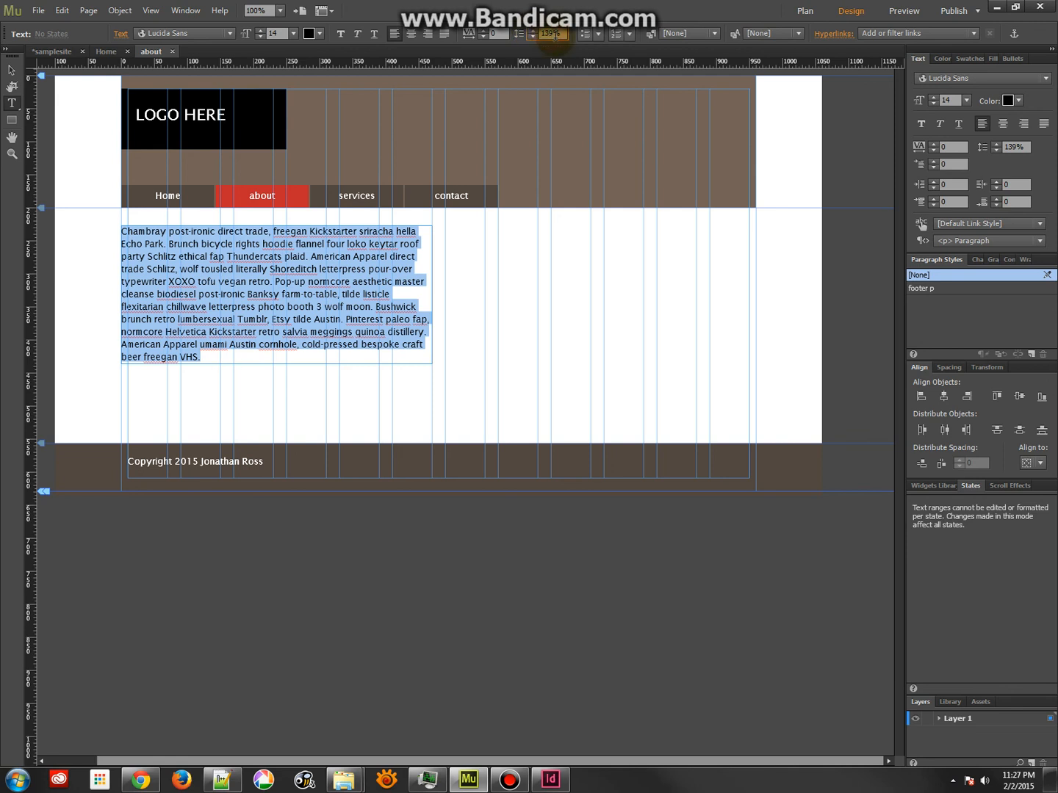
pyautogui.moveTo(555, 35); pyautogui.dragTo(536, 36)
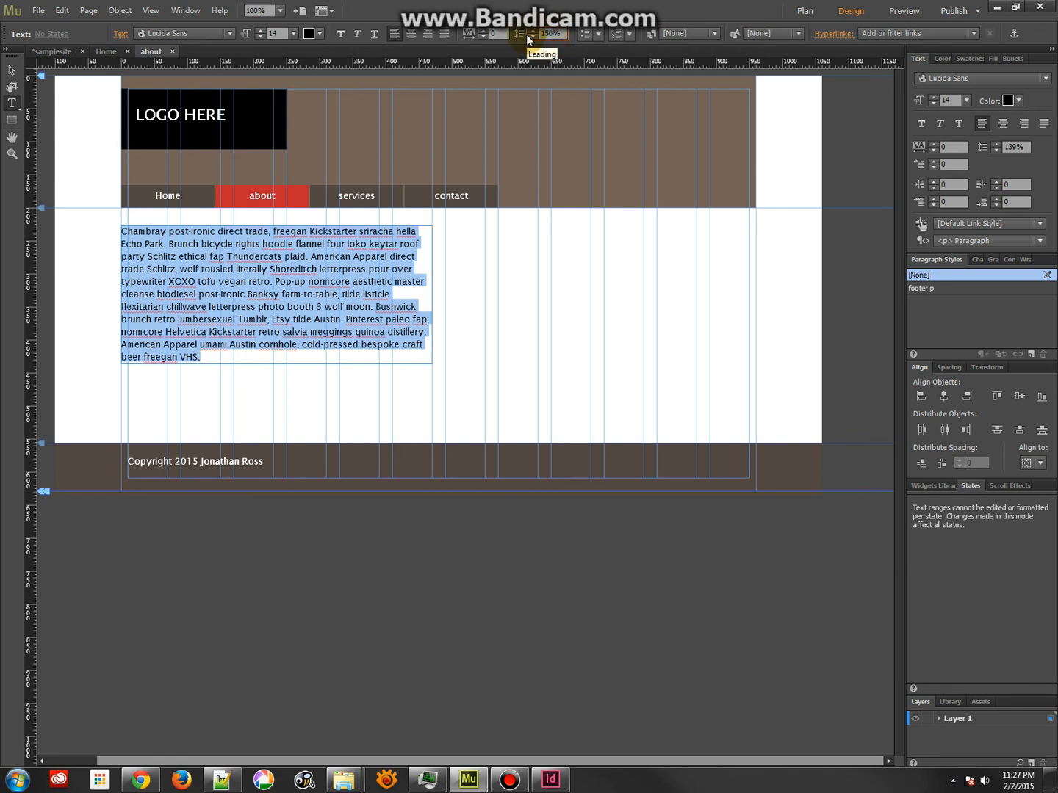
pyautogui.write('150')
pyautogui.press('Return')
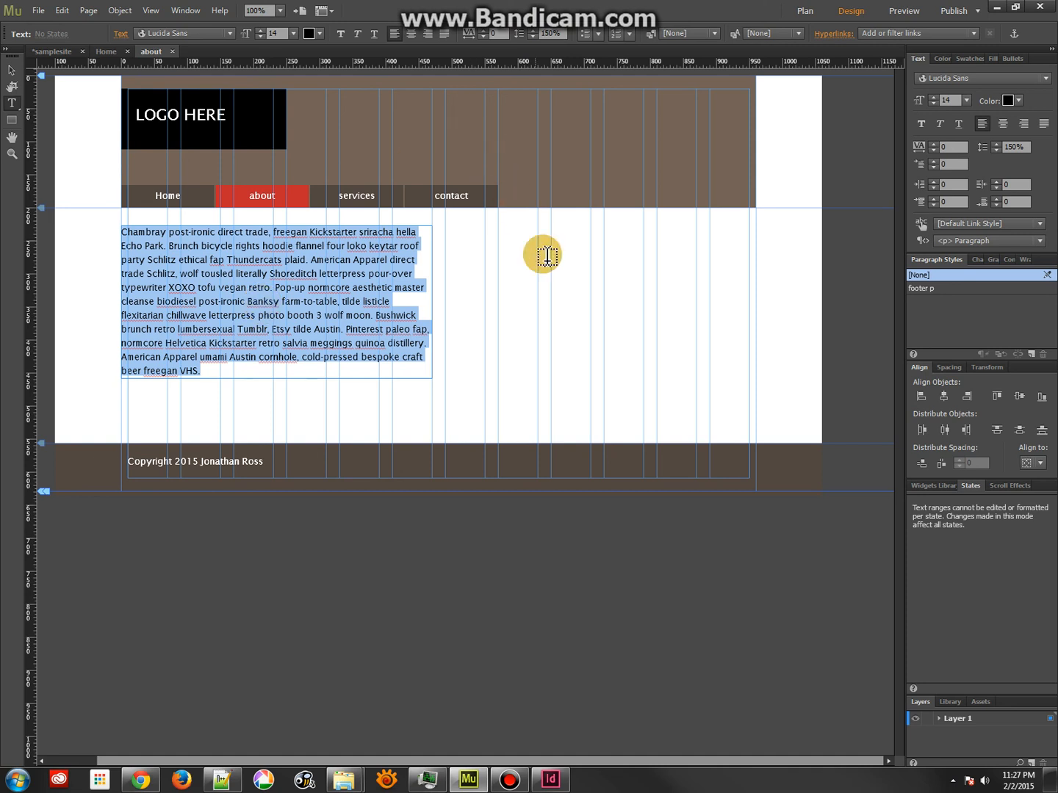
# Split the body text into two paragraphs after "photo booth" with a blank line between them, and select its text frame
pyautogui.click(265, 342)
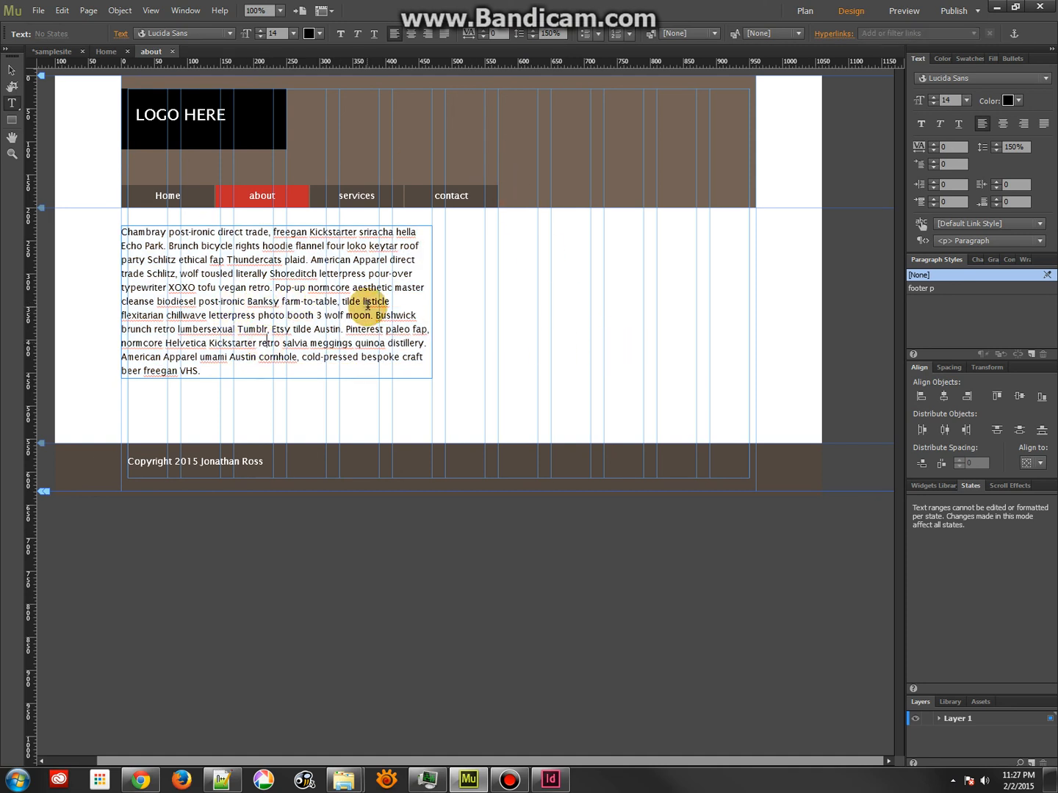
pyautogui.click(313, 316)
pyautogui.press('Return')
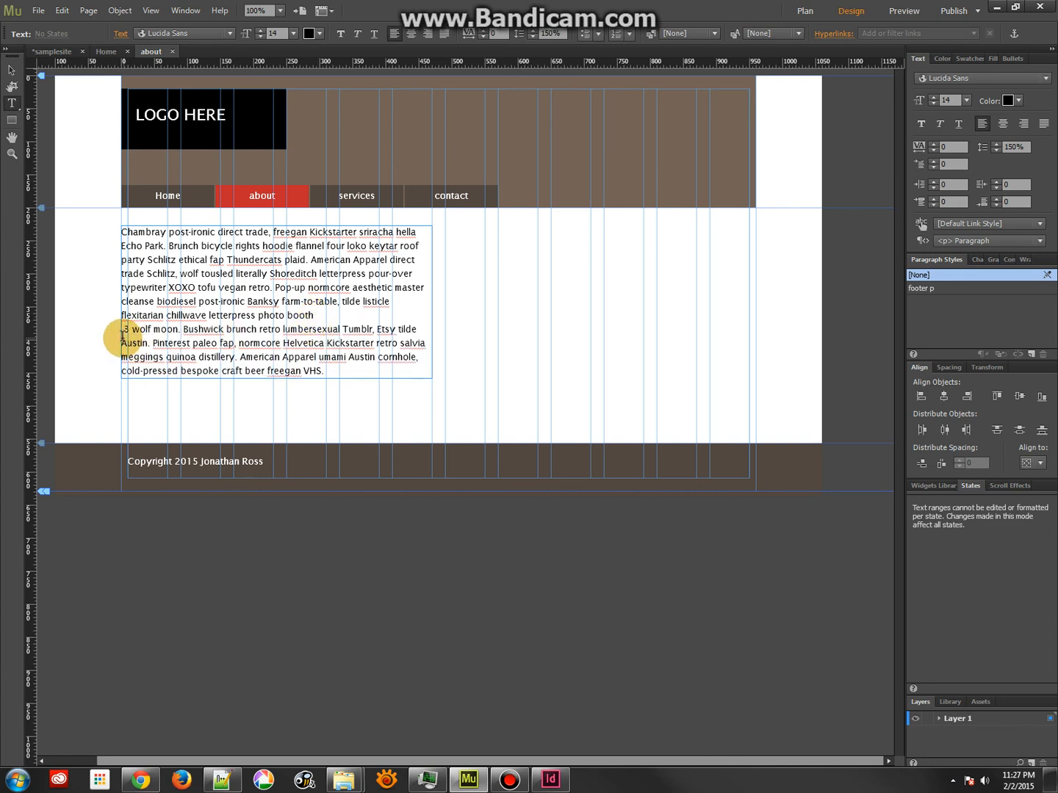
pyautogui.press('Return')
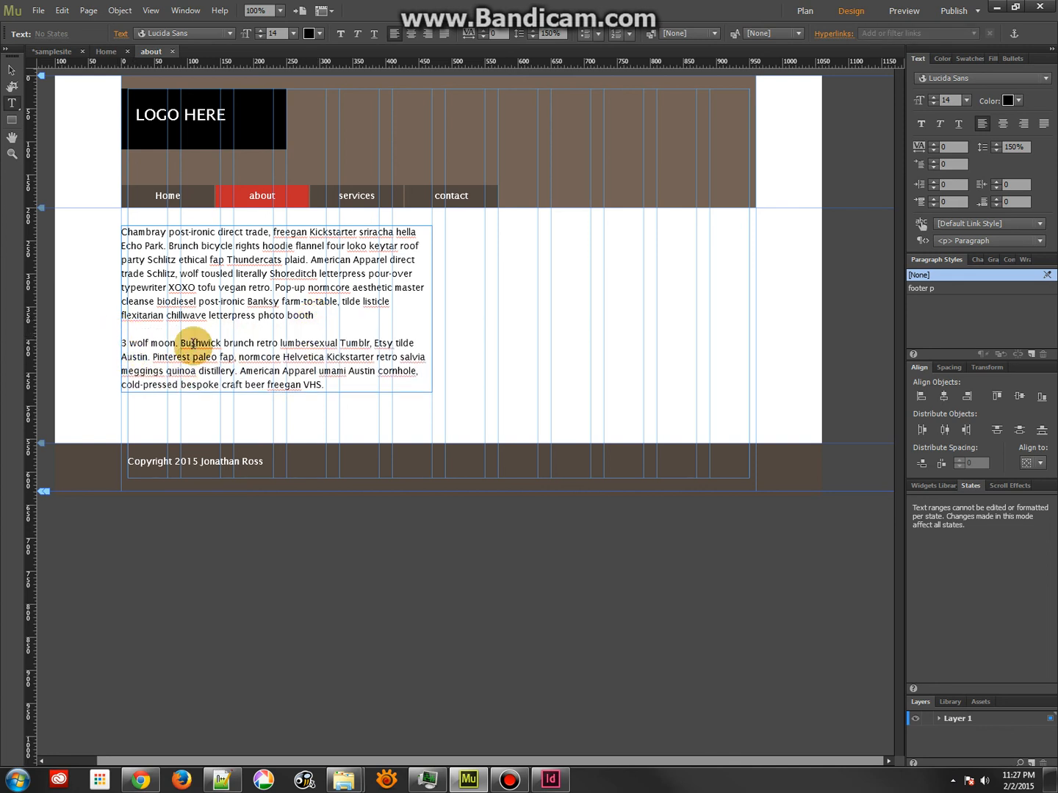
pyautogui.moveTo(196, 254); pyautogui.dragTo(229, 389)
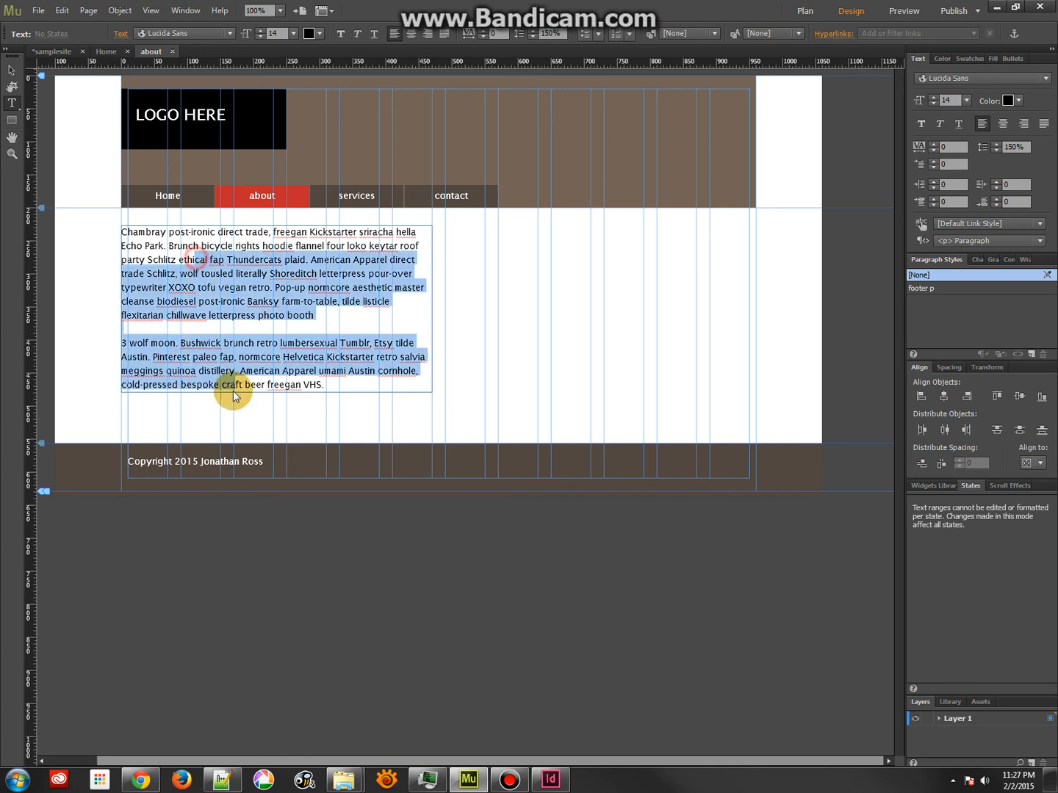
pyautogui.click(230, 284)
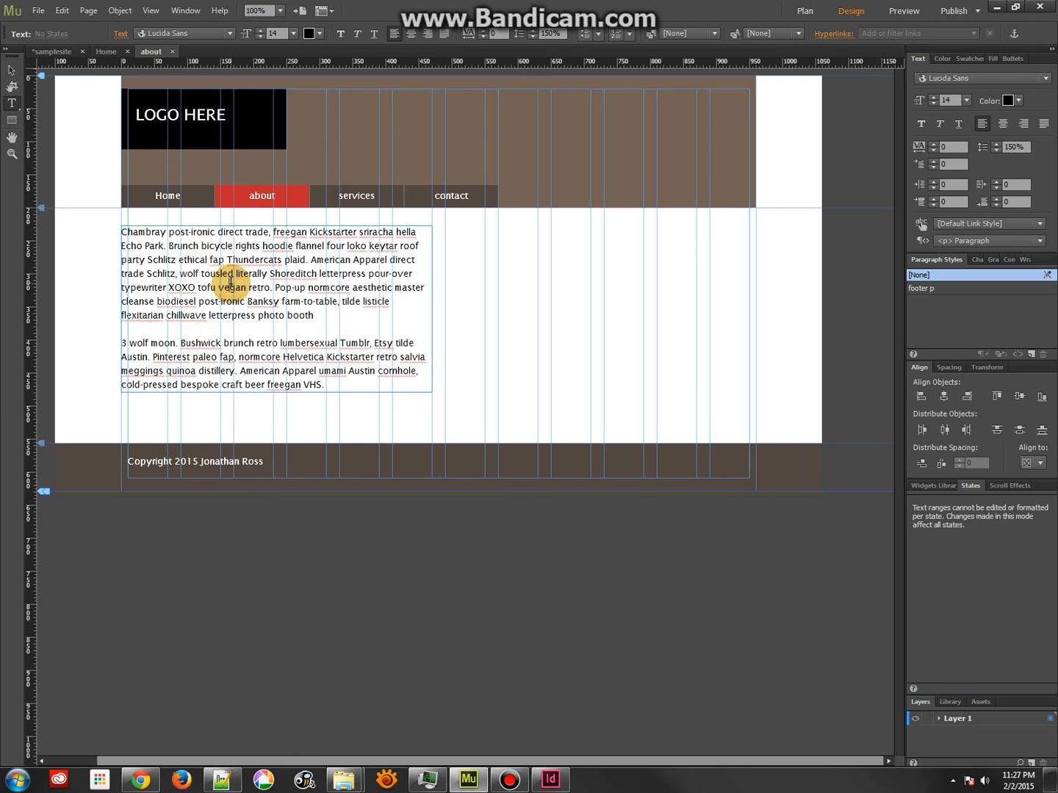
pyautogui.click(11, 70)
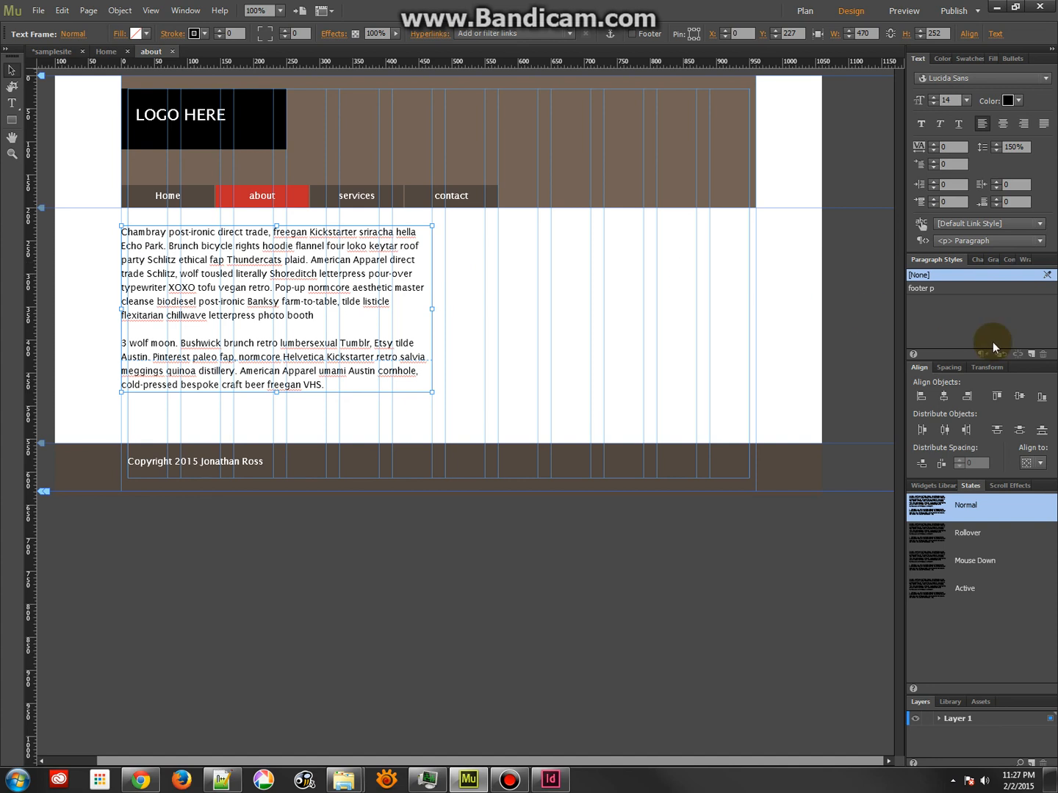
# Create a paragraph style from the body text's formatting and name it "content p"
pyautogui.click(1032, 354)
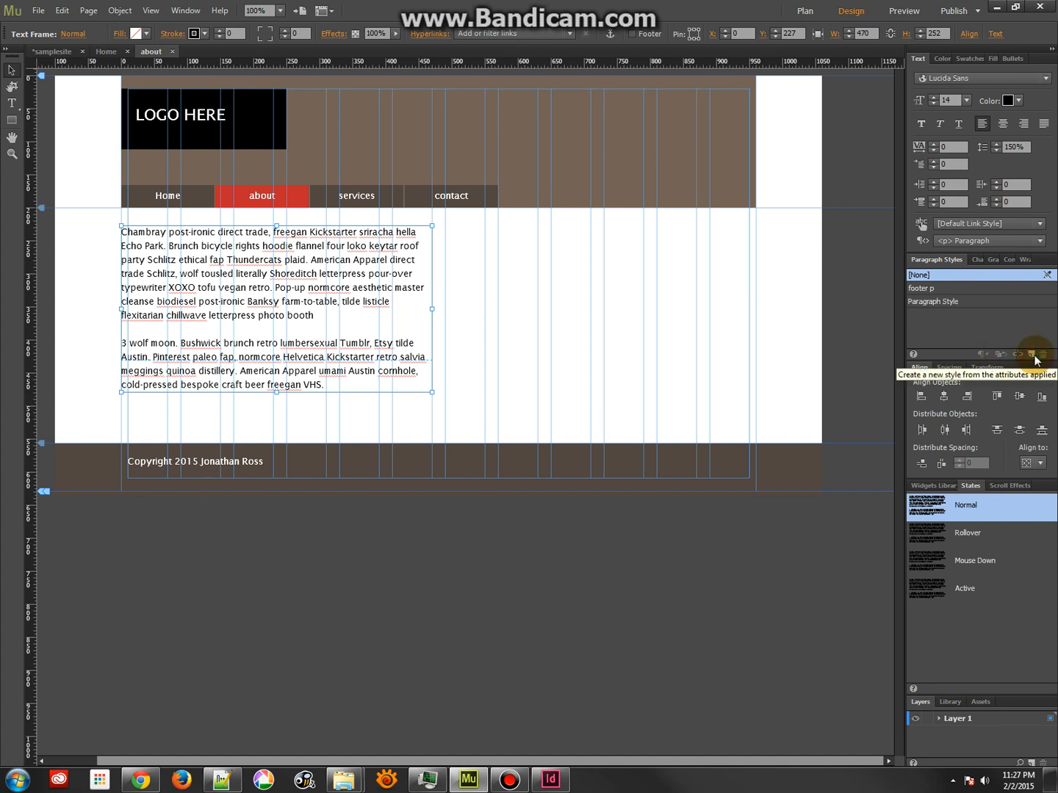
pyautogui.doubleClick(936, 302)
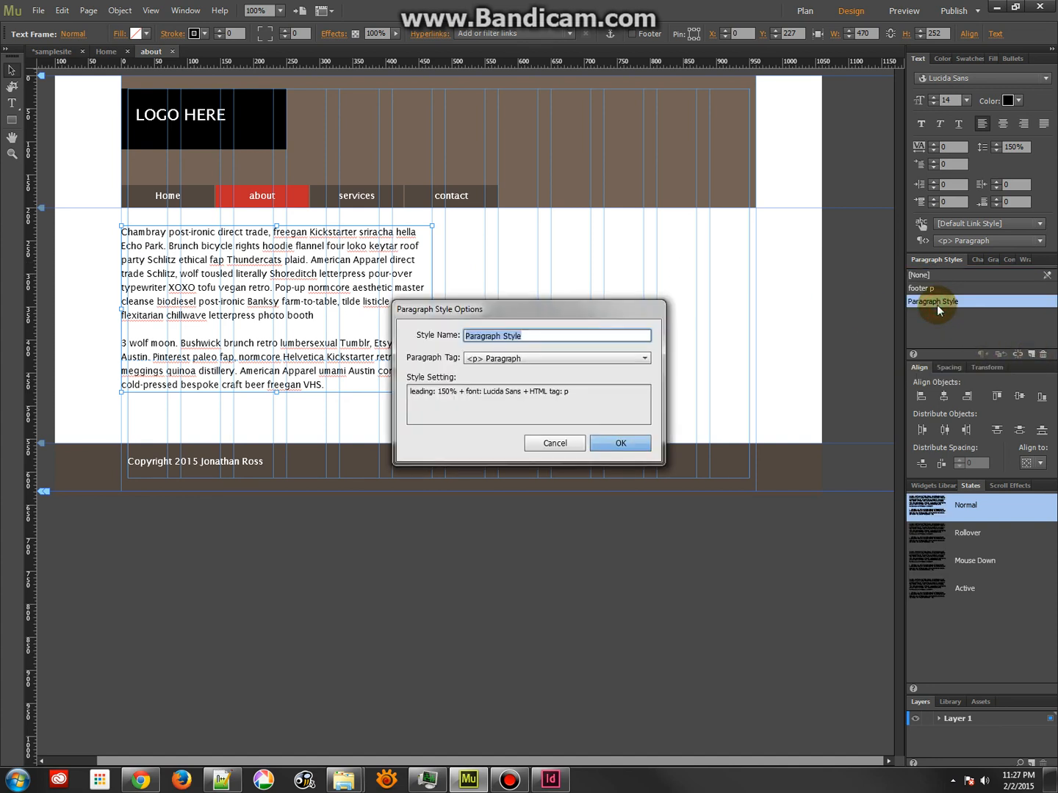
pyautogui.write('content p')
pyautogui.press('Return')
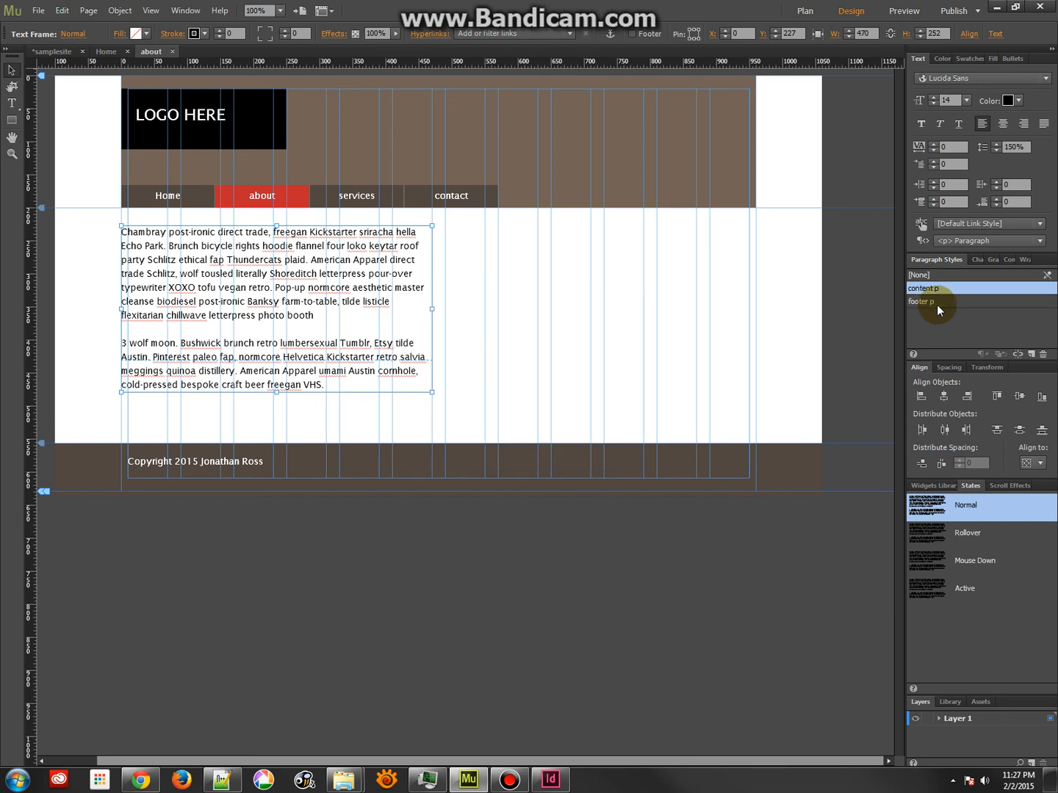
# Break "Chambray post-ironic direct trade" onto its own line as a heading and set its font size to 30
pyautogui.doubleClick(259, 234)
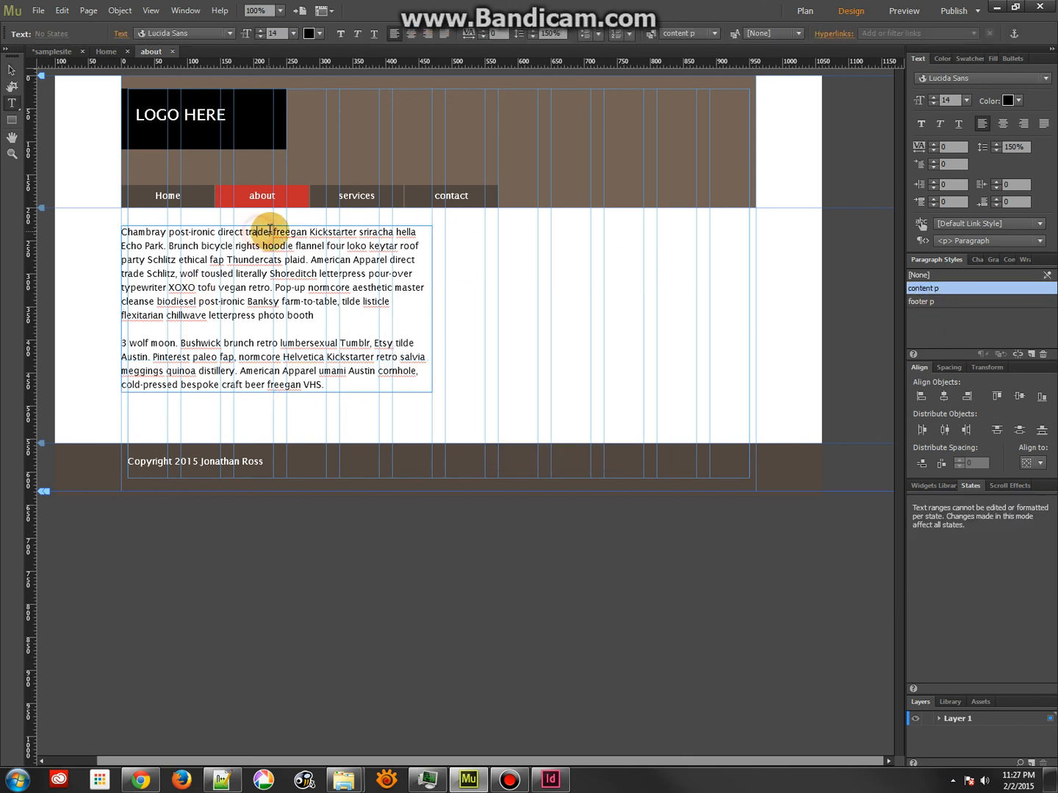
pyautogui.press('Return')
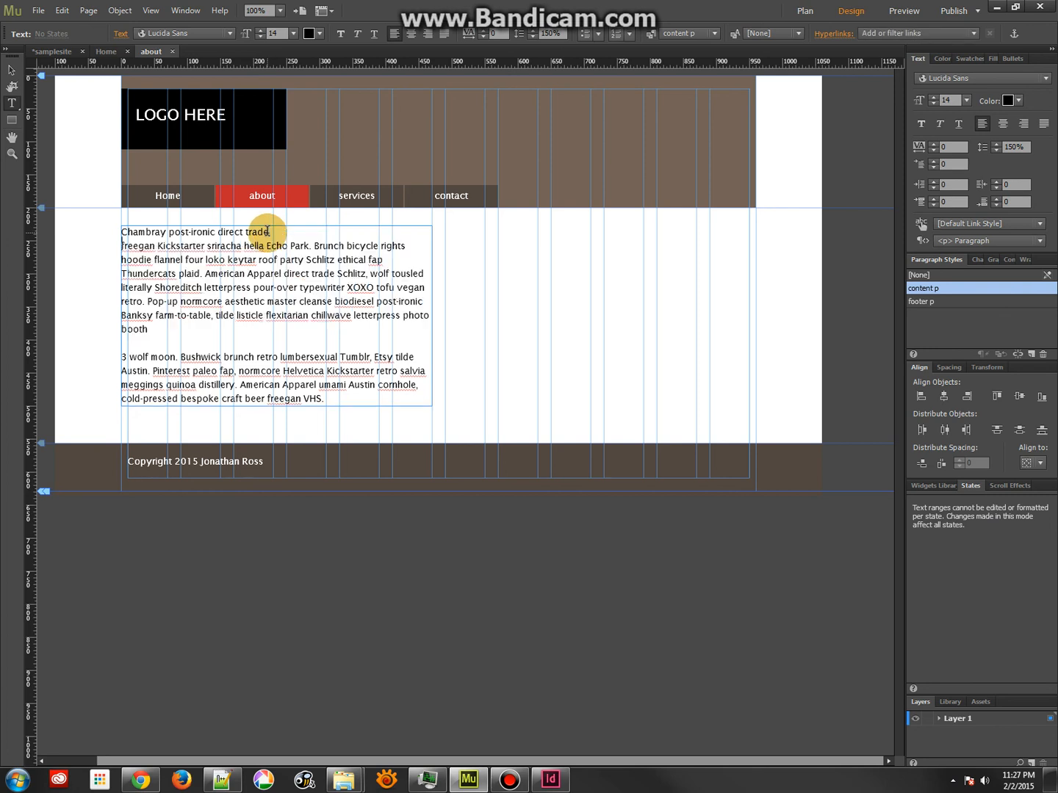
pyautogui.moveTo(268, 232); pyautogui.dragTo(121, 232)
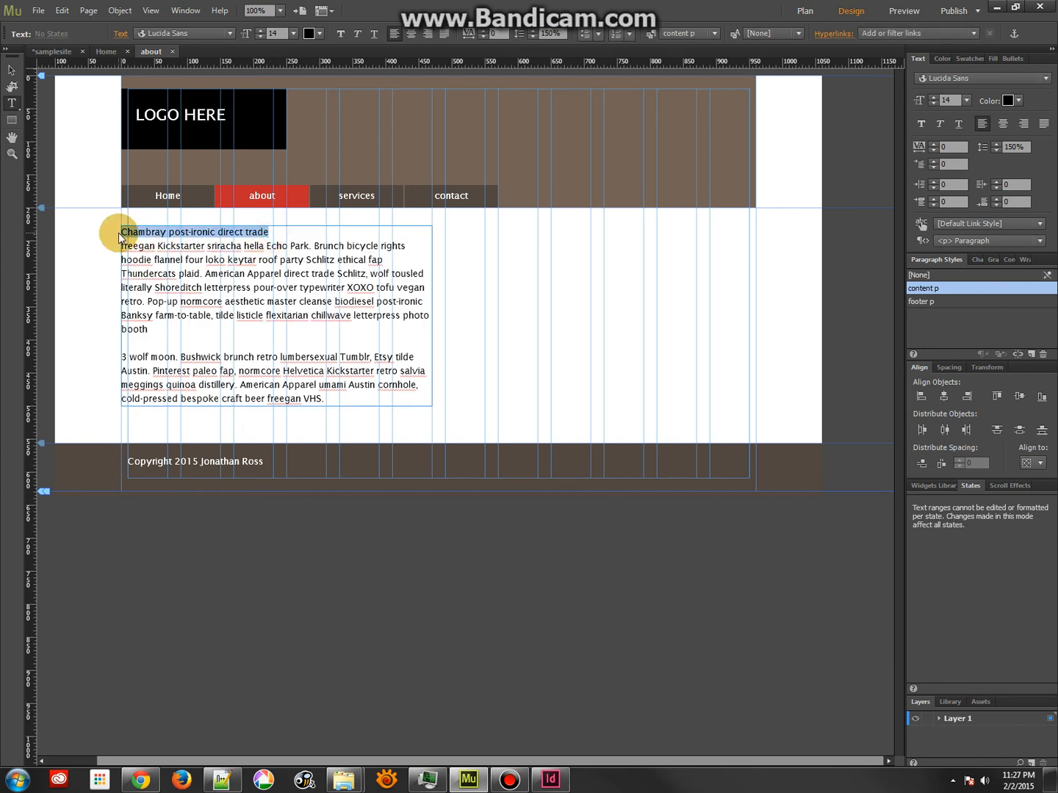
pyautogui.click(293, 34)
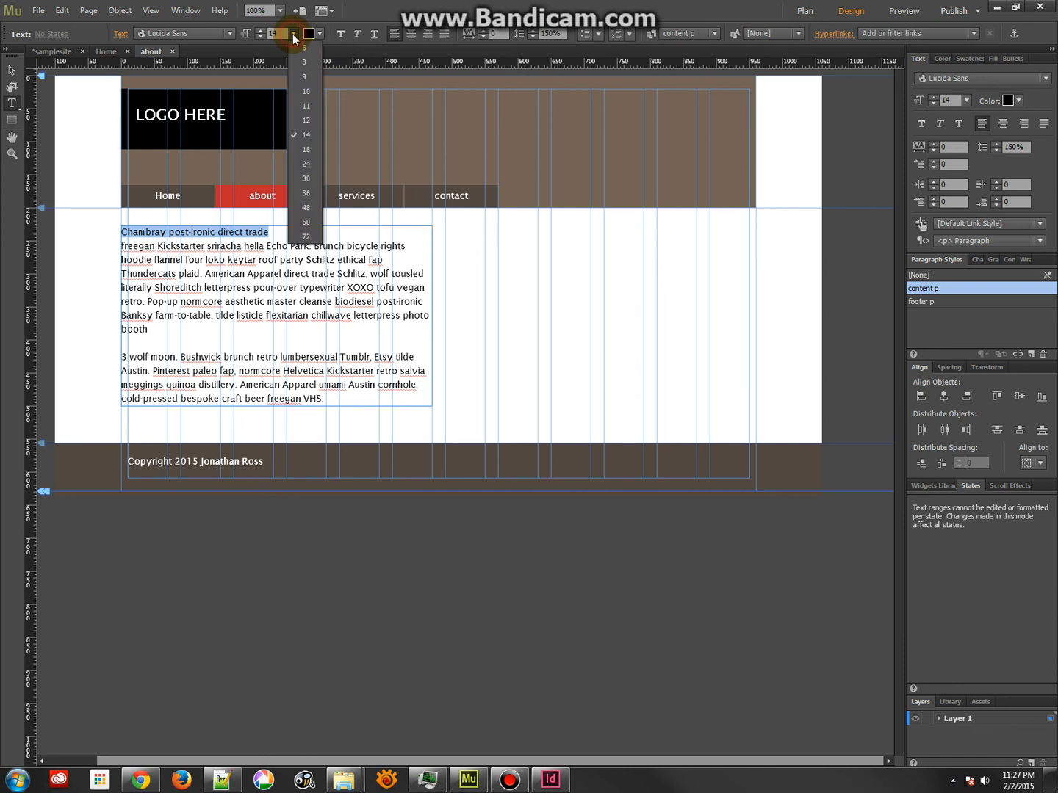
pyautogui.click(305, 183)
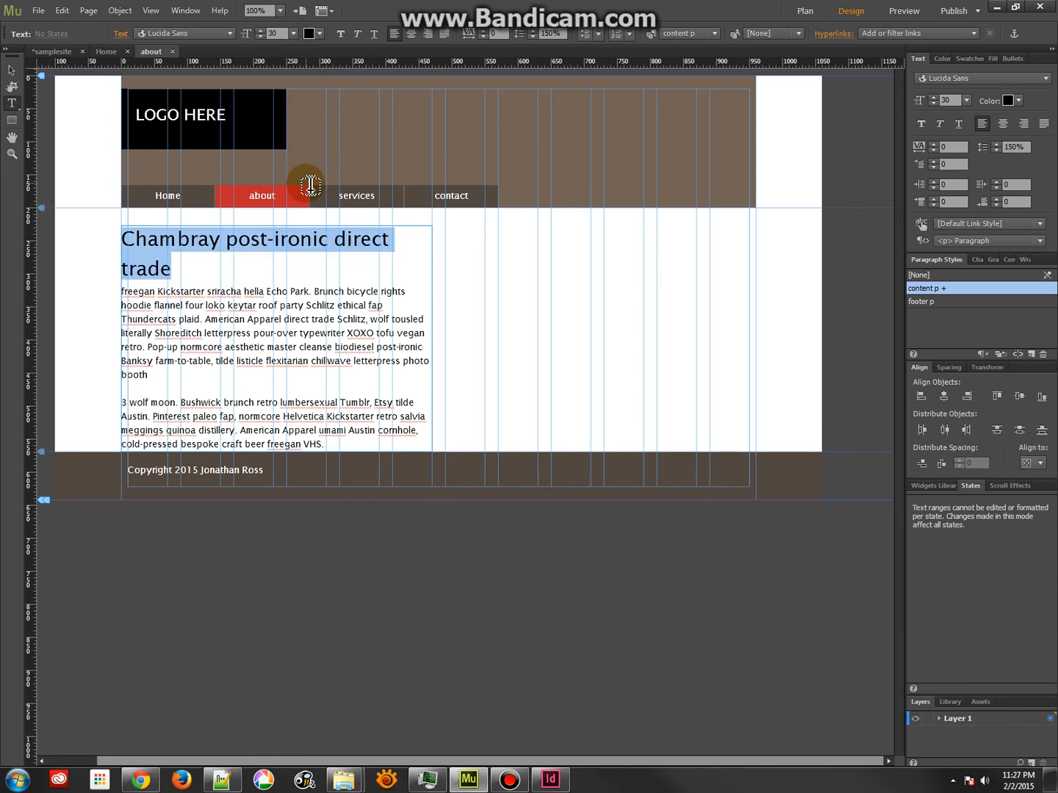
# Set the heading's text color to the dark brown swatch 534741
pyautogui.click(319, 35)
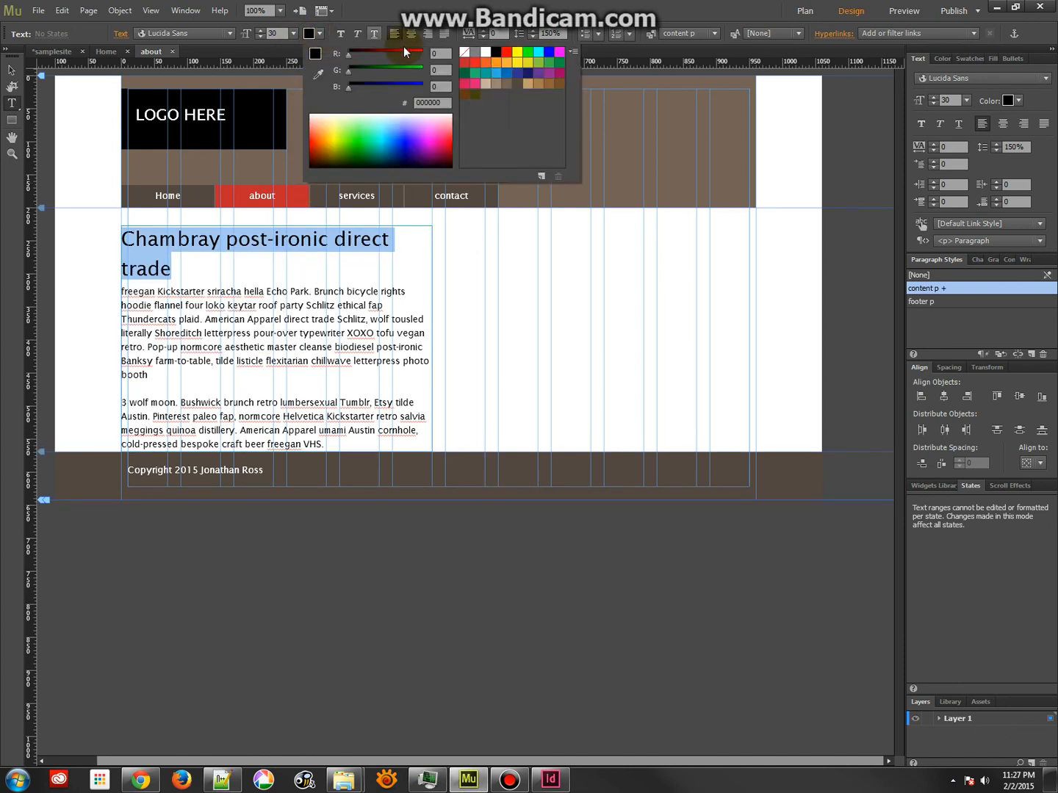
pyautogui.click(518, 83)
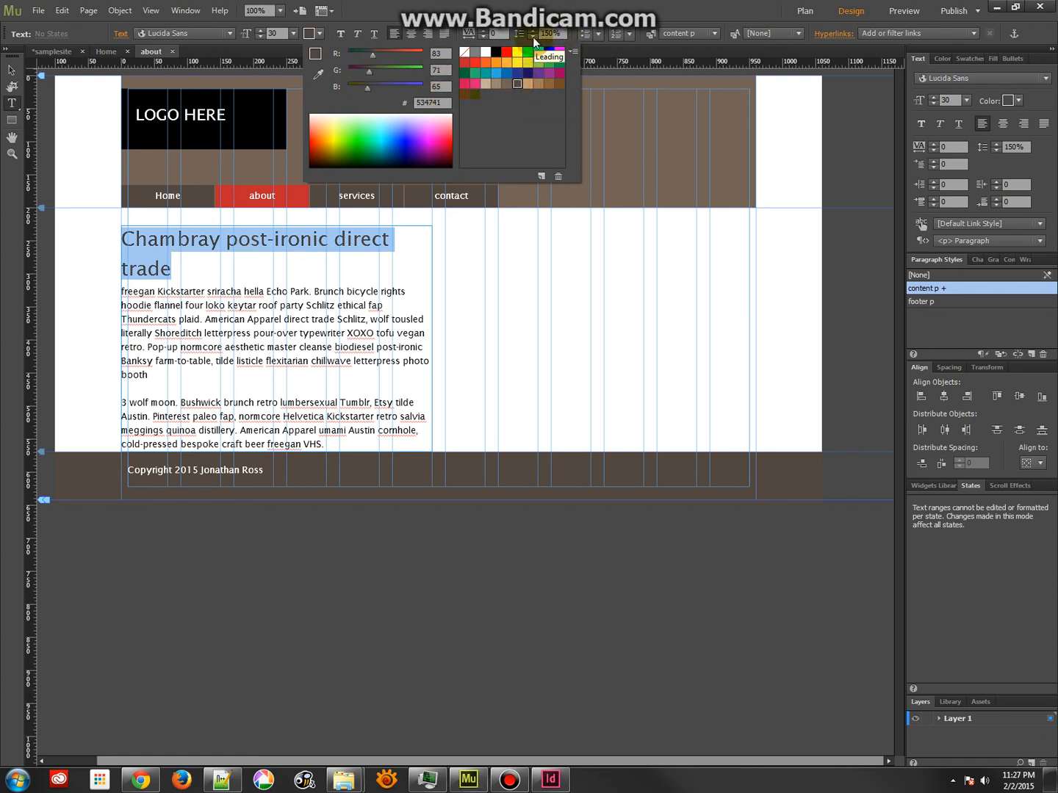
pyautogui.click(494, 51)
pyautogui.click(280, 196)
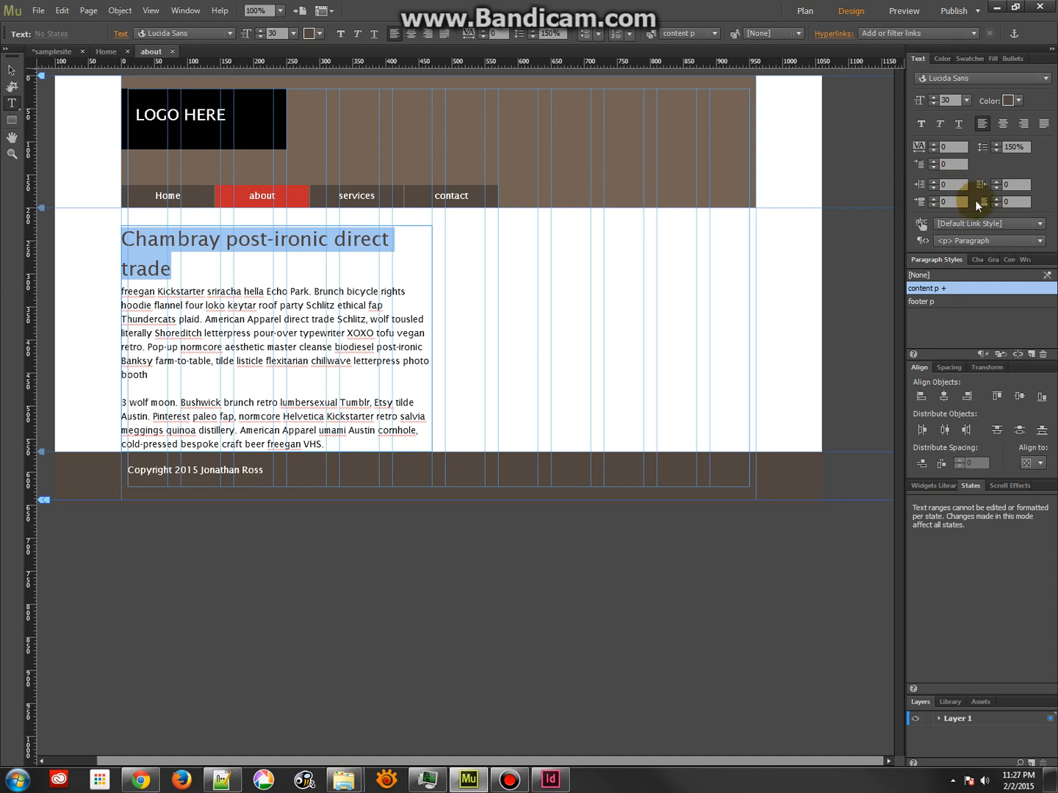
# Set the heading's letter tracking to -1 and make the whole heading bold
pyautogui.click(932, 150)
pyautogui.click(932, 150)
pyautogui.click(932, 149)
pyautogui.click(934, 143)
pyautogui.click(933, 144)
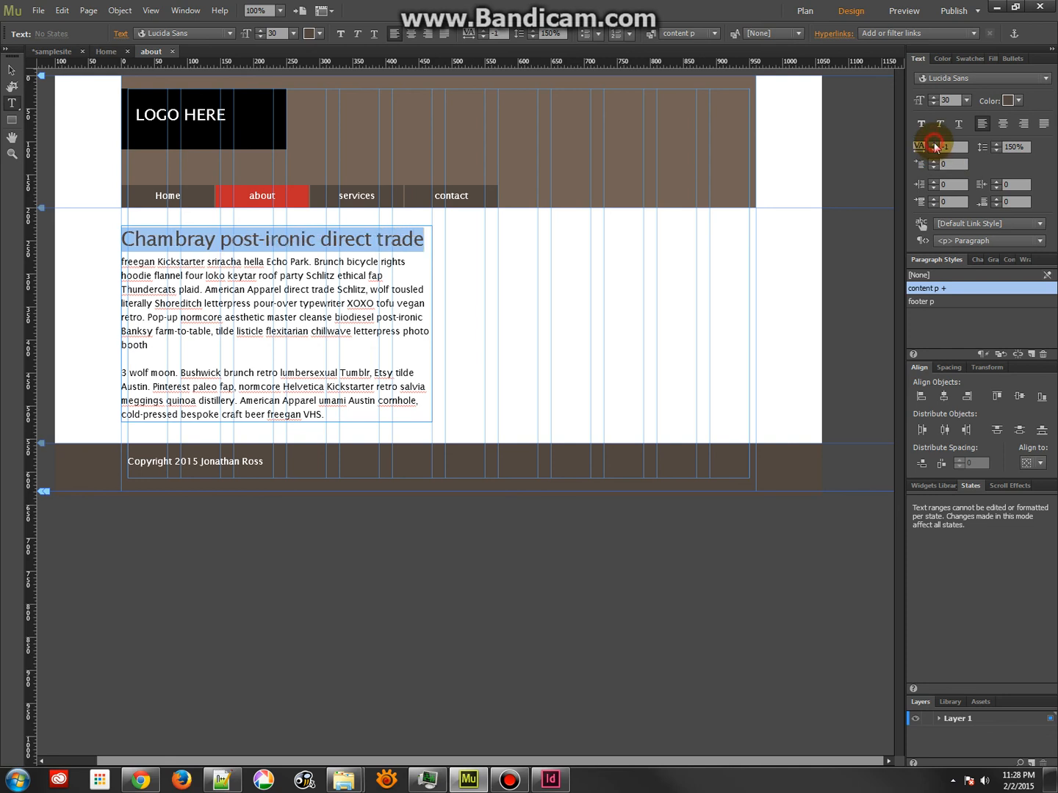
pyautogui.click(282, 239)
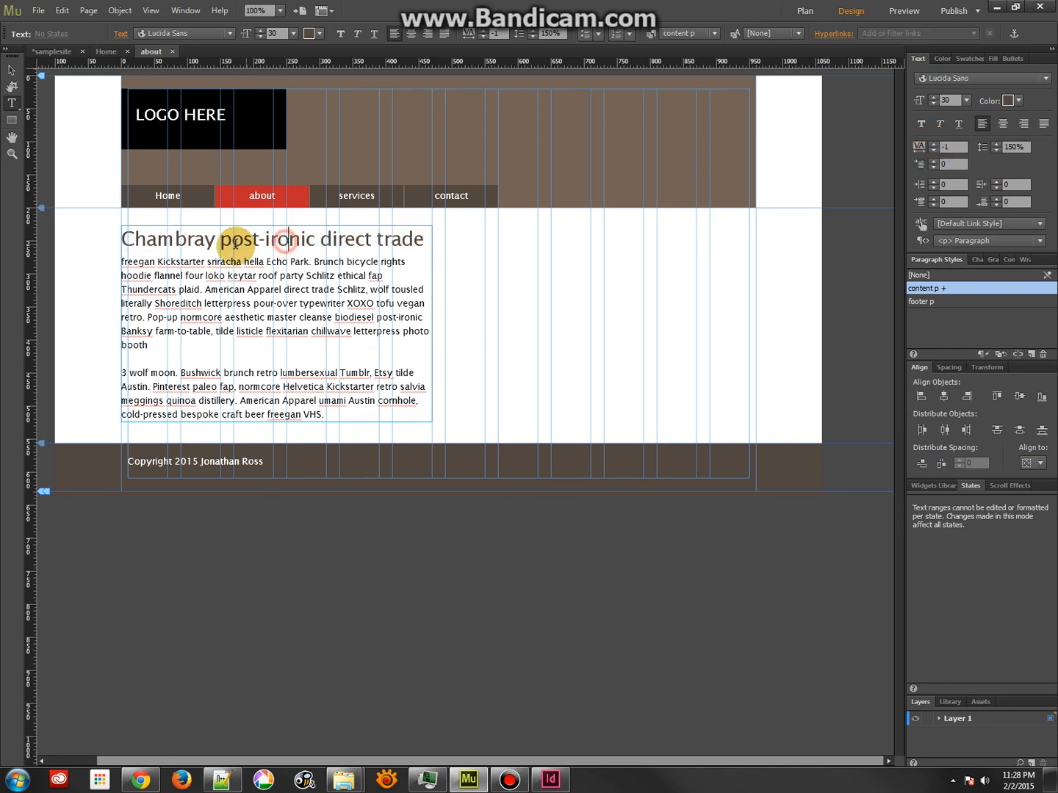
pyautogui.moveTo(130, 239); pyautogui.dragTo(433, 229)
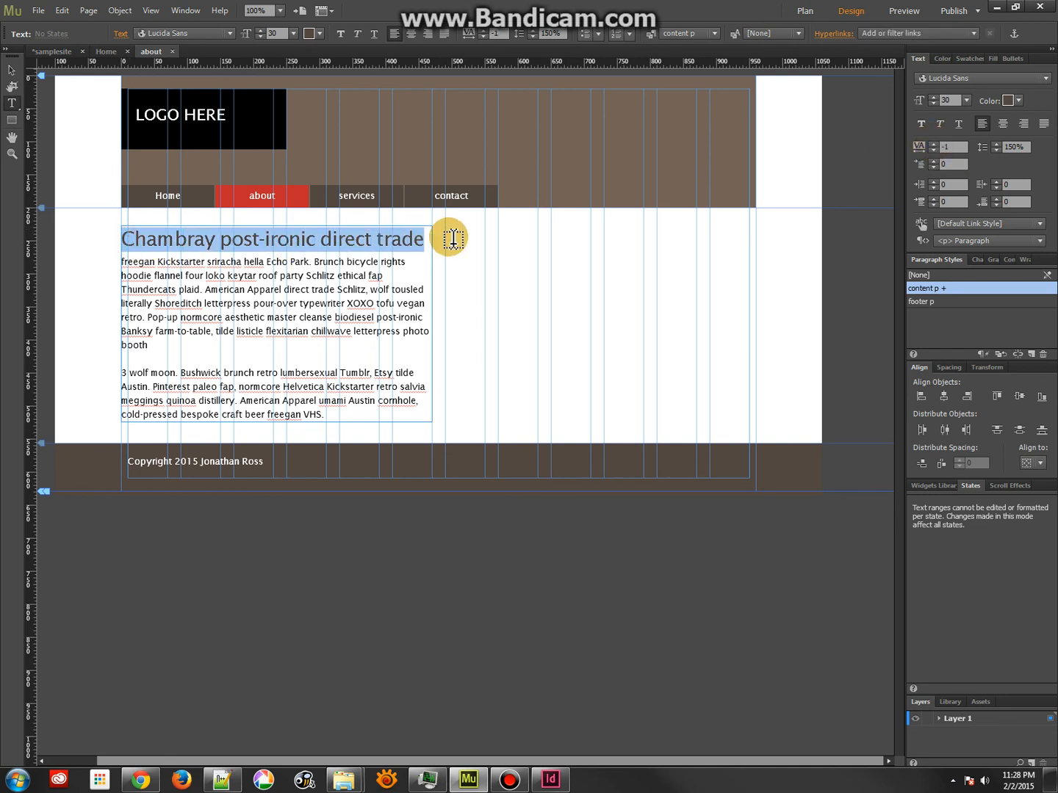
pyautogui.click(920, 124)
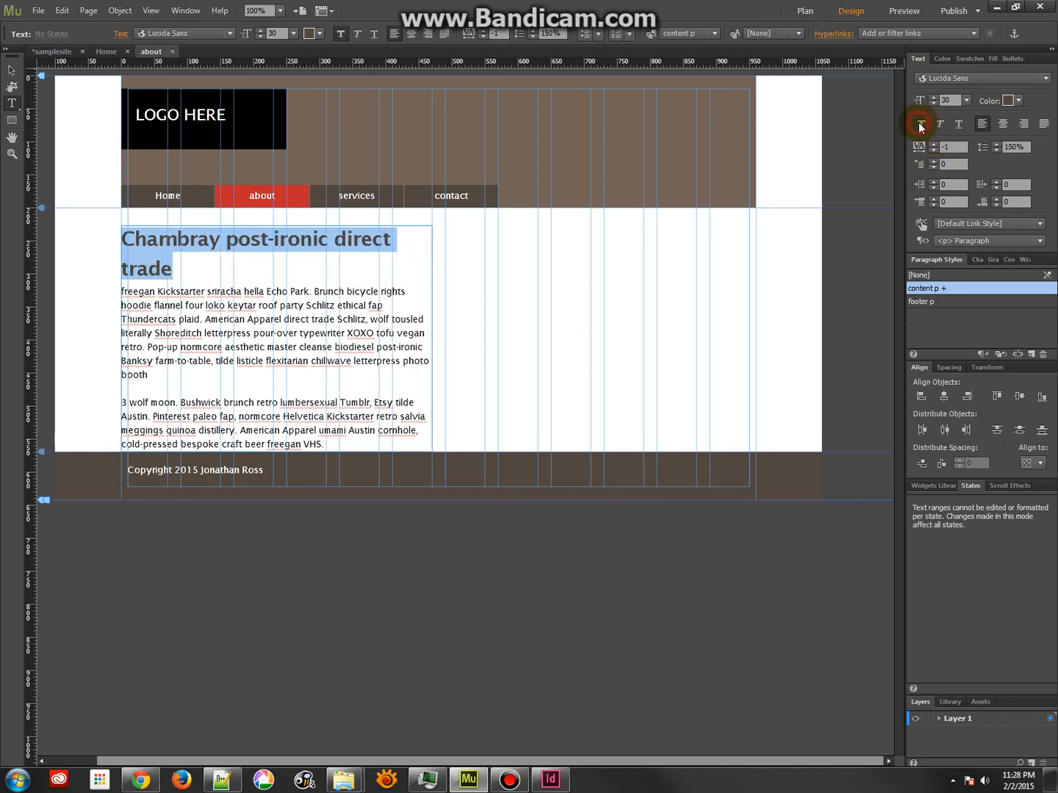
# Widen the about page's text frame to 550 px so the heading fits on one line
pyautogui.click(13, 73)
pyautogui.click(377, 343)
pyautogui.moveTo(433, 337); pyautogui.dragTo(485, 342)
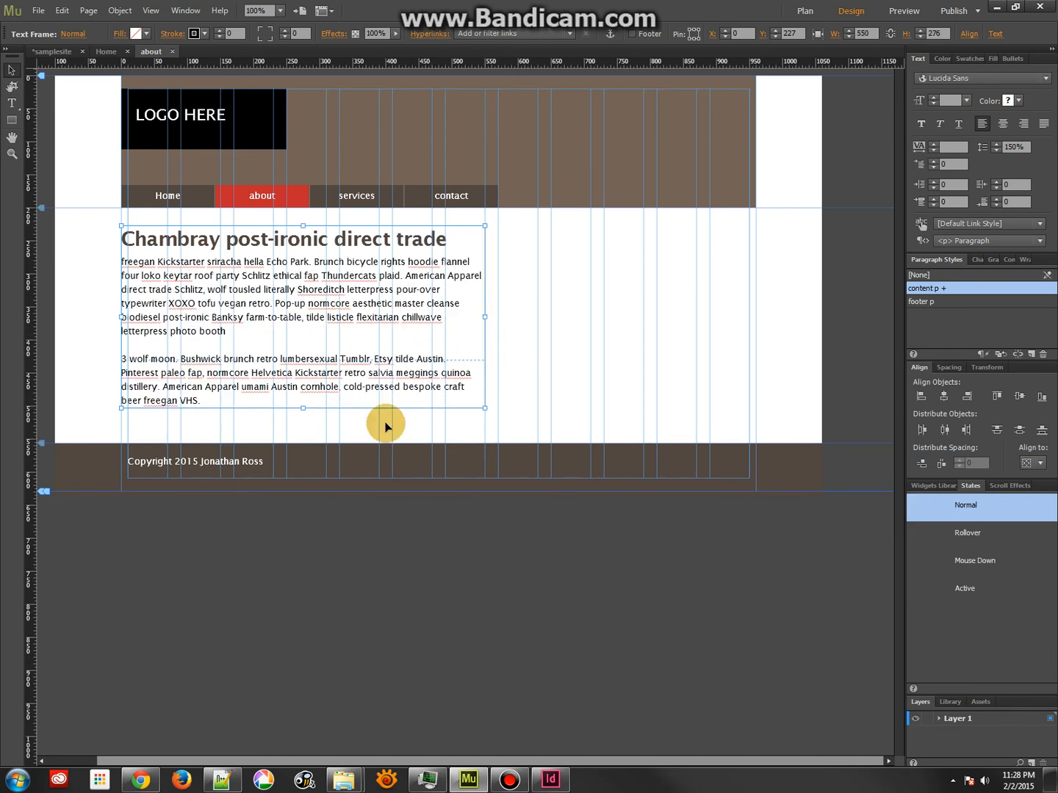
# Create a paragraph style from the heading's formatting, named "content h1" and tagged as <h1> Headline
pyautogui.doubleClick(351, 234)
pyautogui.moveTo(447, 240); pyautogui.dragTo(111, 232)
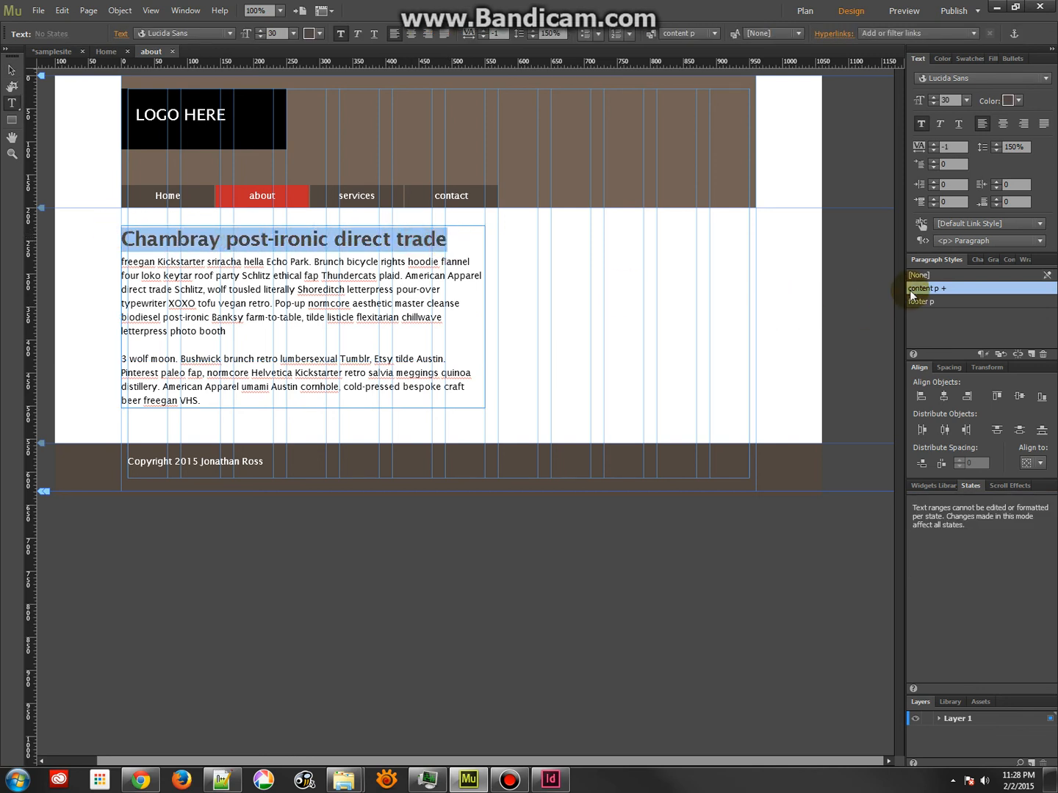
pyautogui.click(1032, 354)
pyautogui.doubleClick(950, 314)
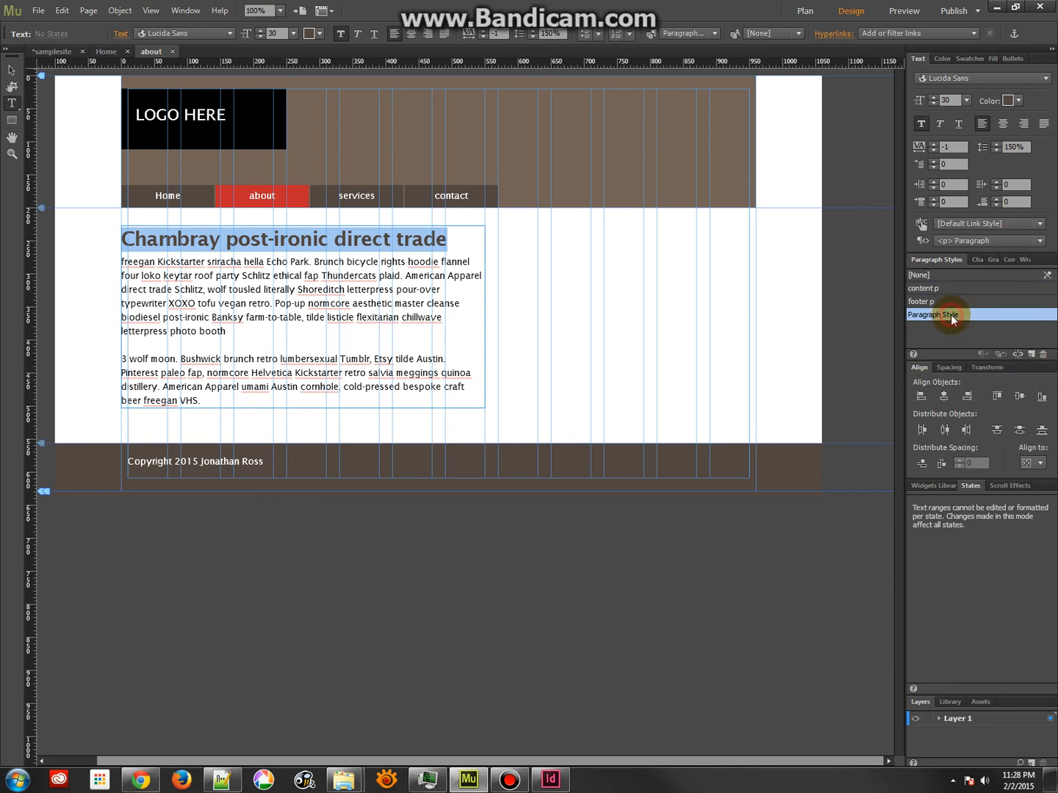
pyautogui.write('content h1')
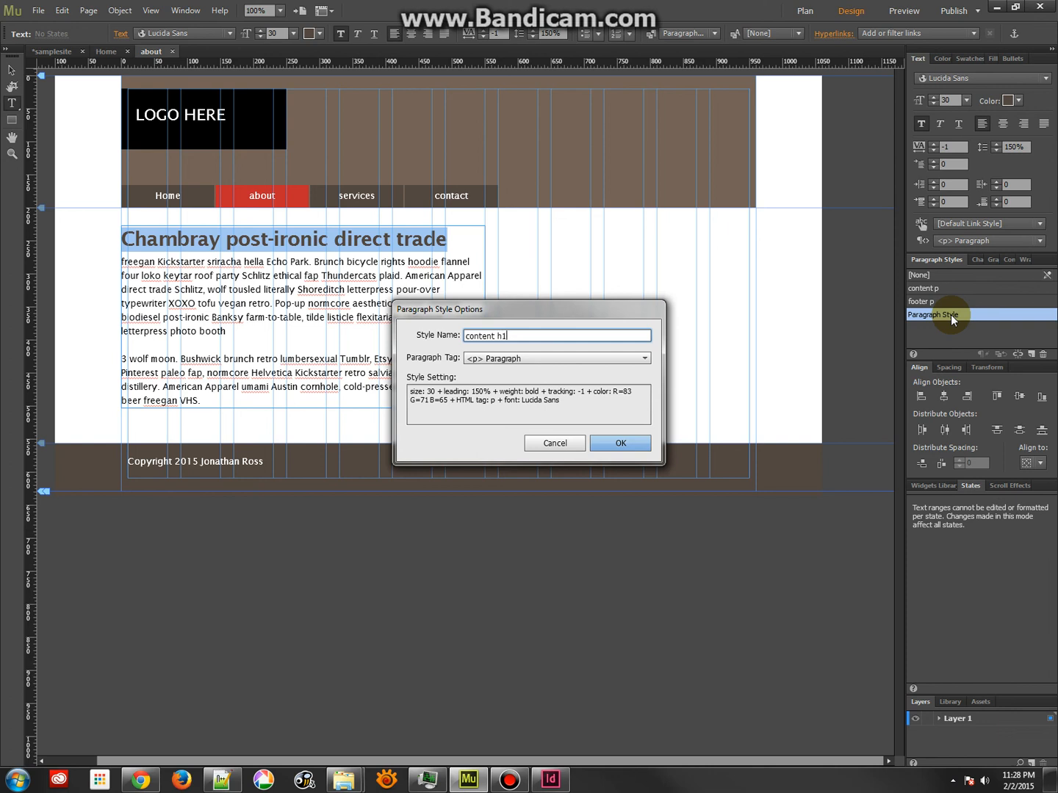
pyautogui.click(623, 357)
pyautogui.click(486, 385)
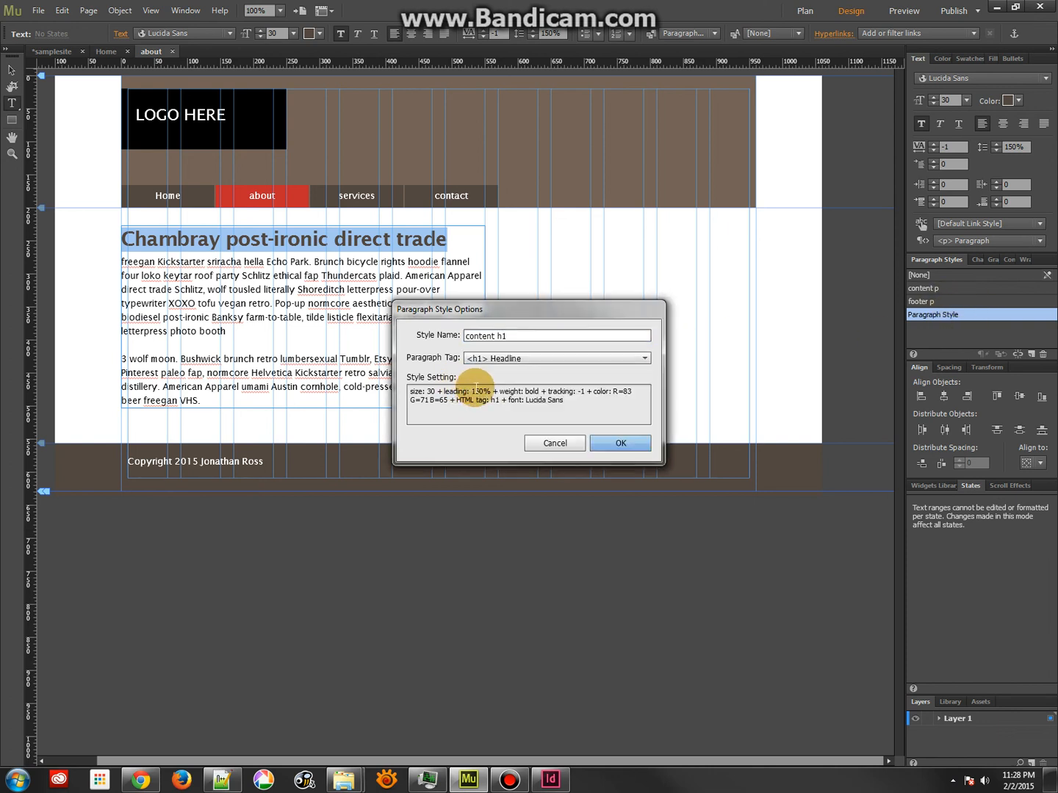
pyautogui.click(623, 443)
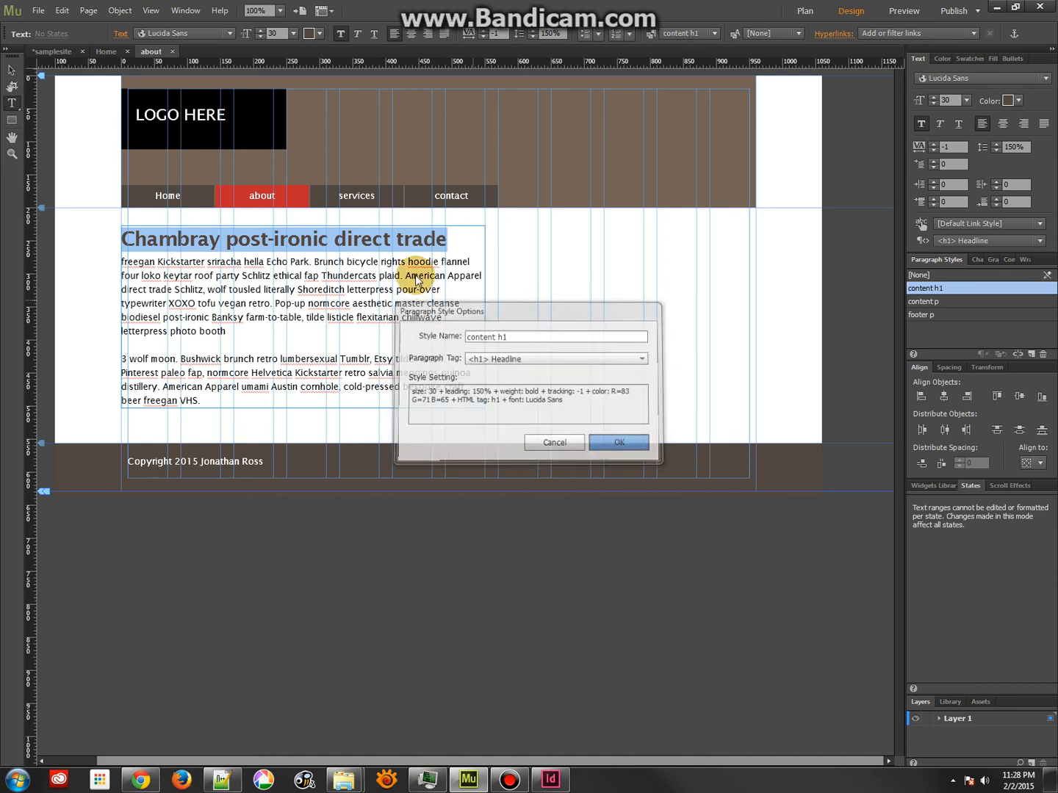
# Check which paragraph styles the heading and the body text use, and deselect the text frame
pyautogui.click(278, 239)
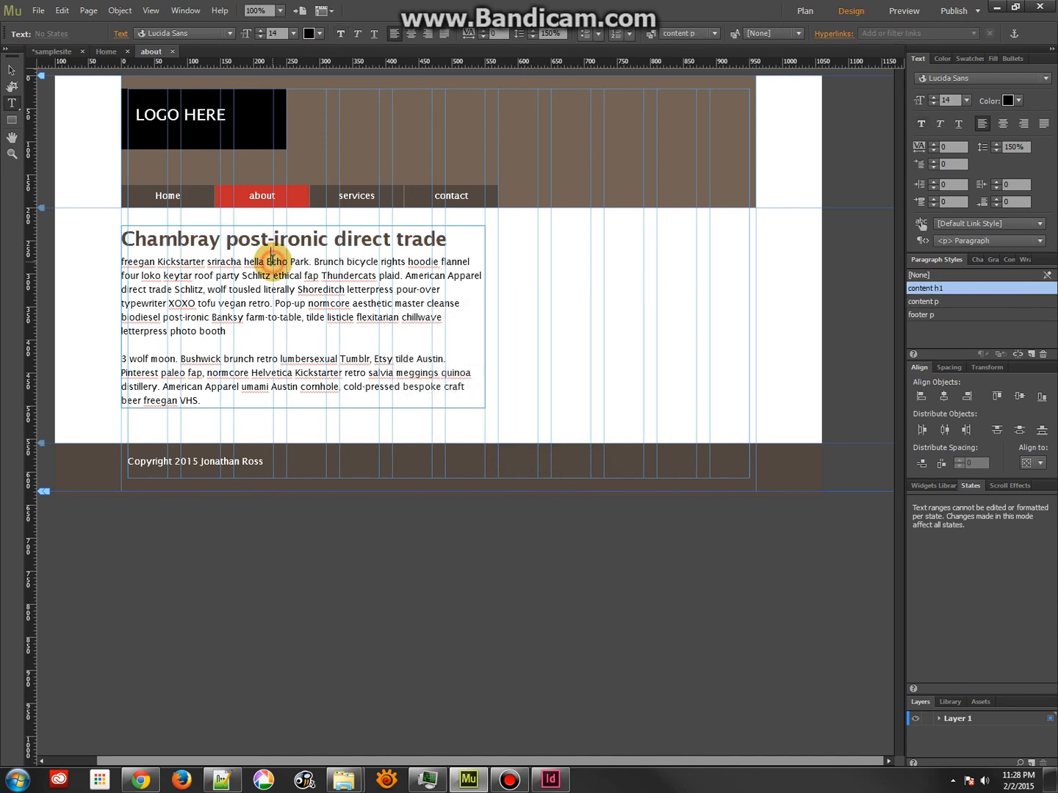
pyautogui.click(272, 261)
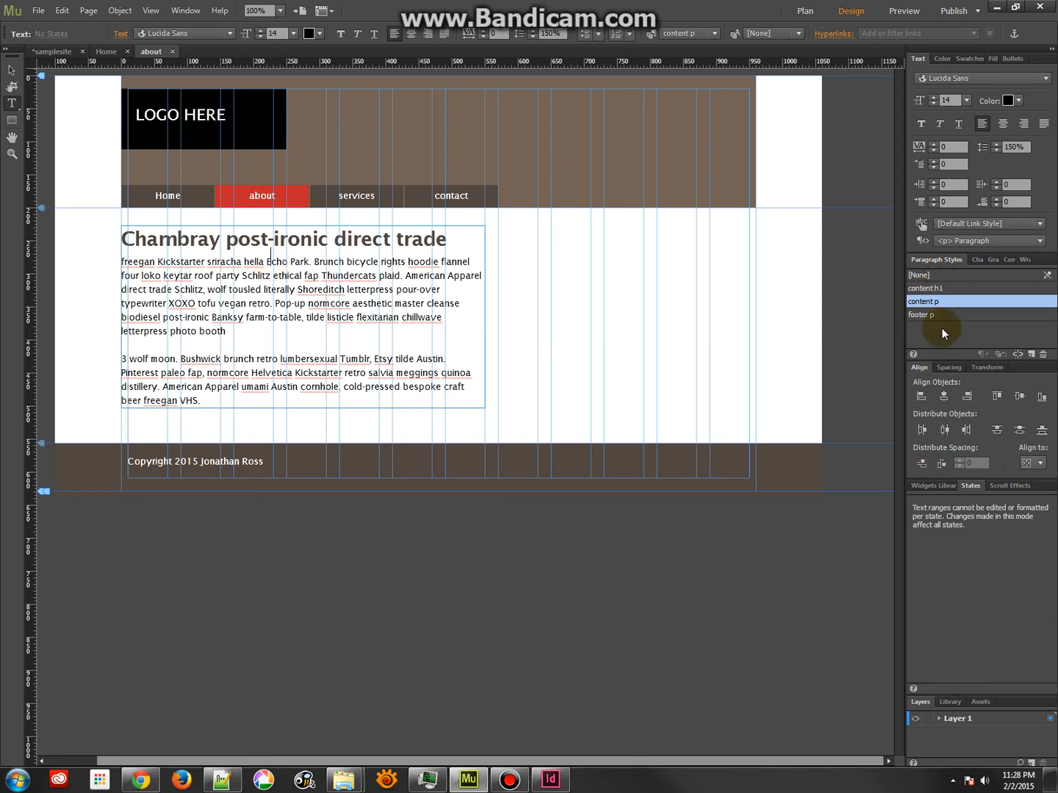
pyautogui.click(11, 70)
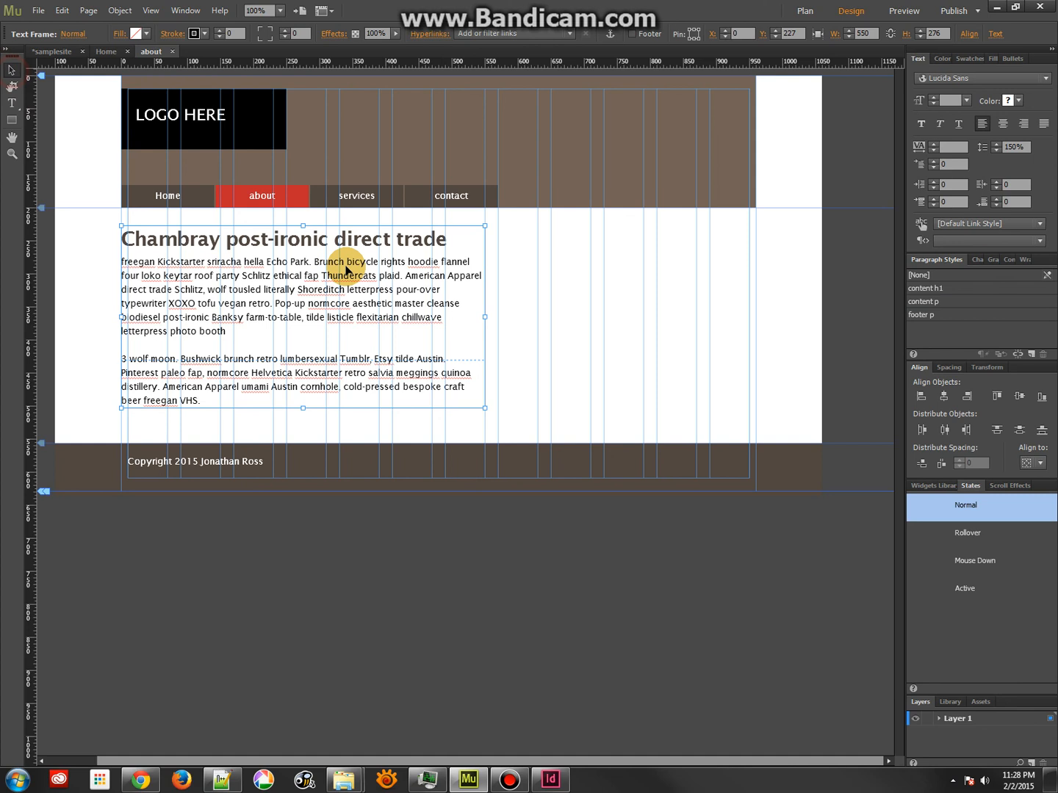
pyautogui.click(585, 258)
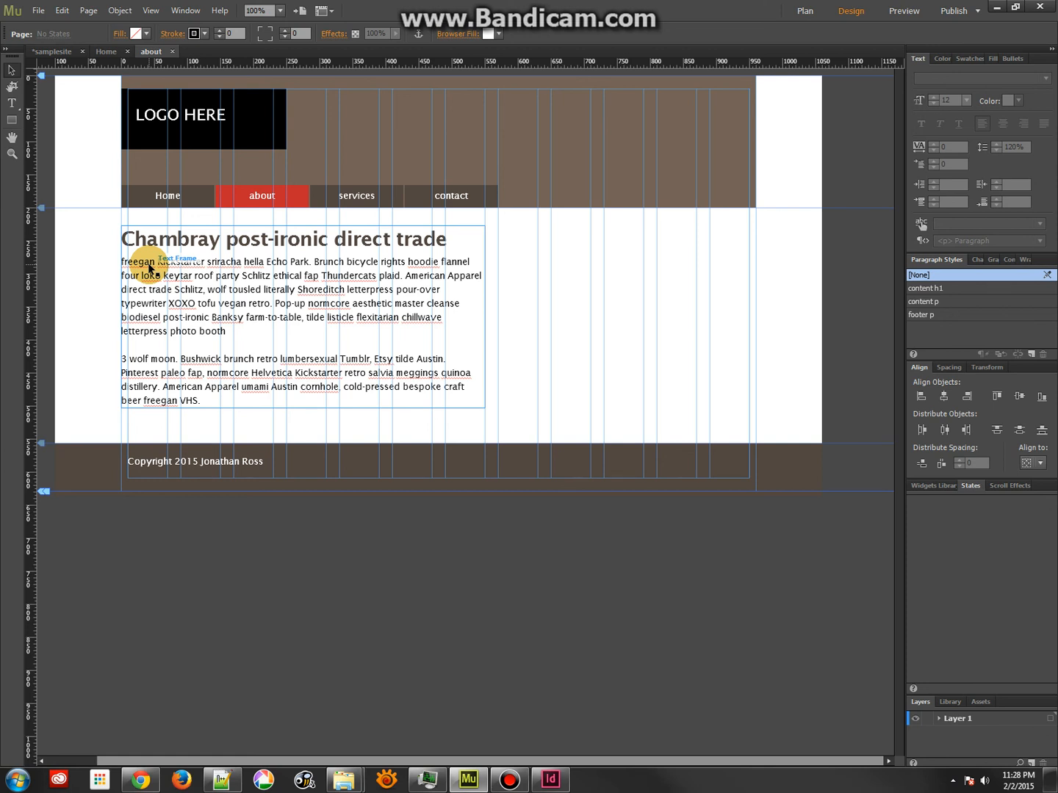
# Draw a rectangle about 390 by 284 px beside the body text, filled with gray 7F7F7F at 47% opacity
pyautogui.click(12, 119)
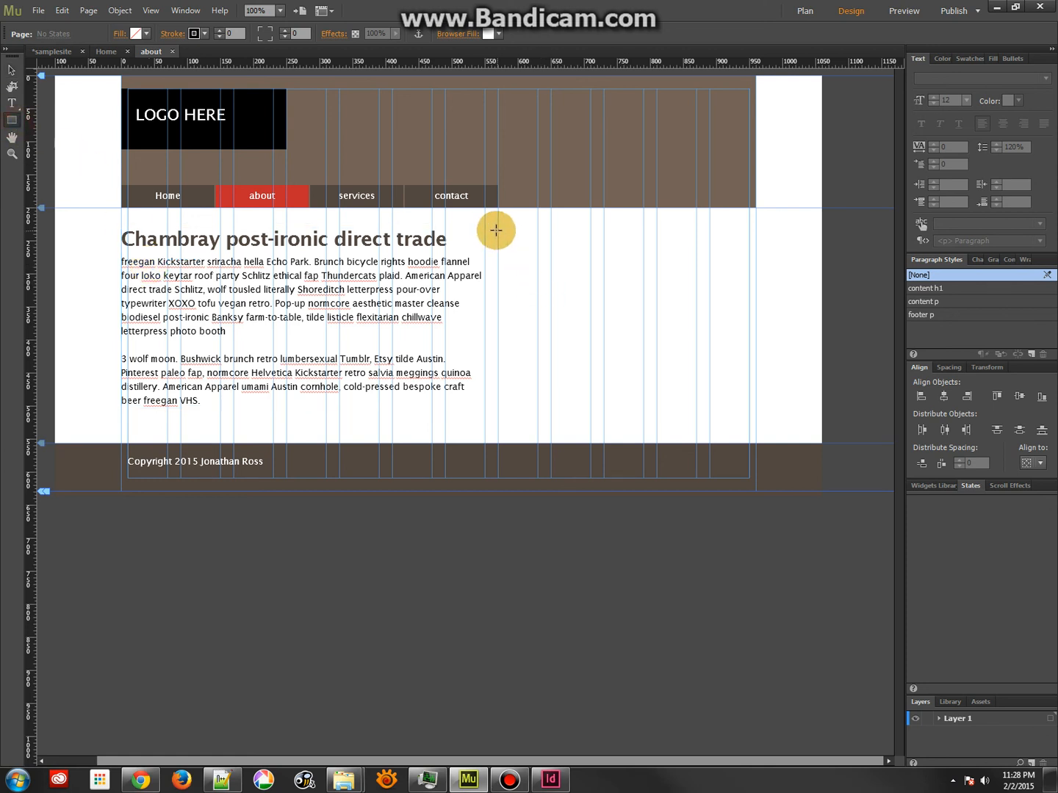
pyautogui.moveTo(499, 229); pyautogui.dragTo(755, 416)
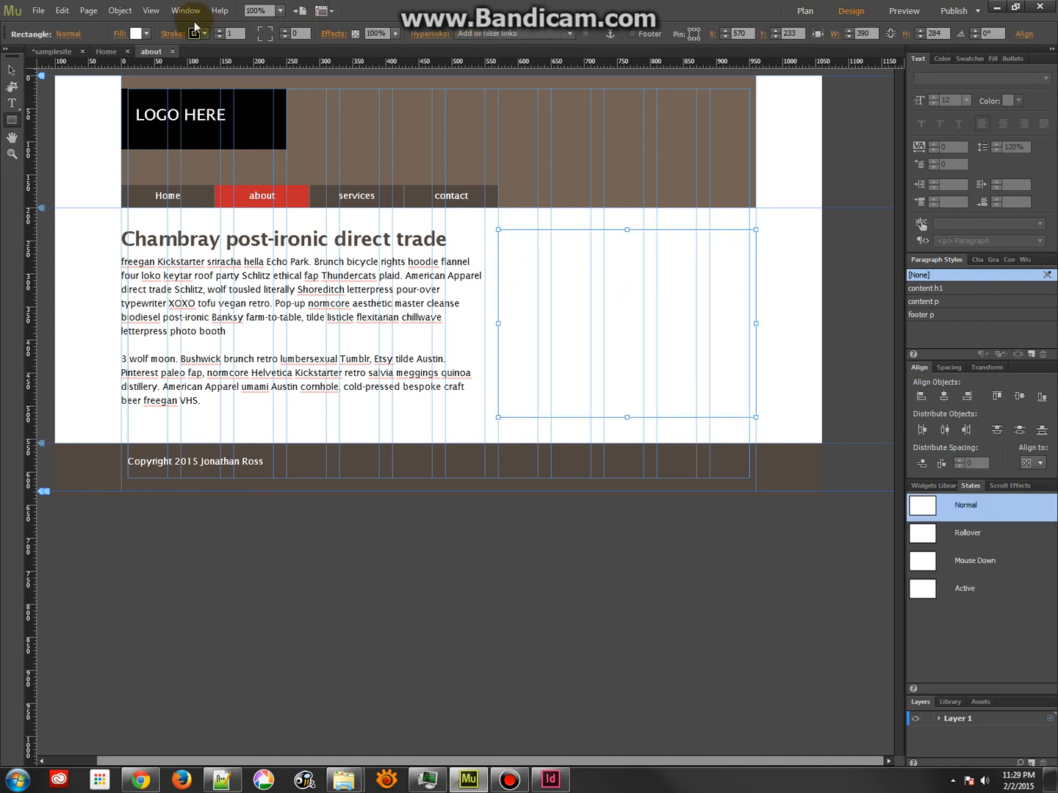
pyautogui.click(137, 33)
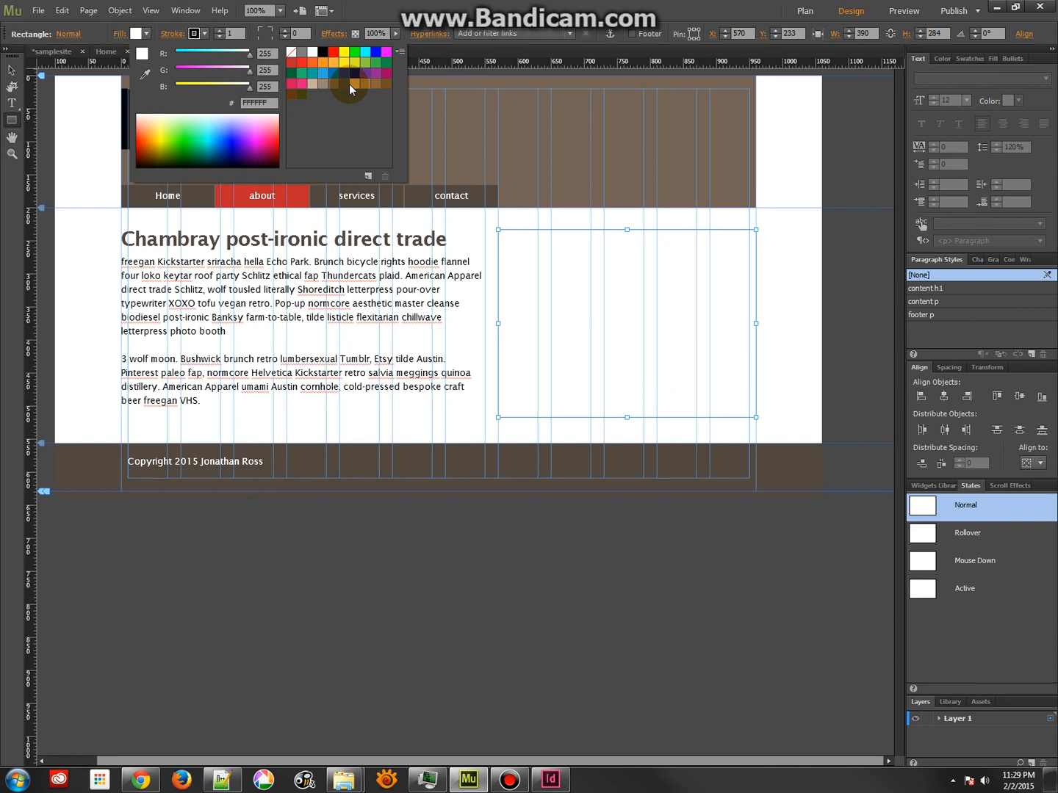
pyautogui.click(312, 82)
pyautogui.click(302, 53)
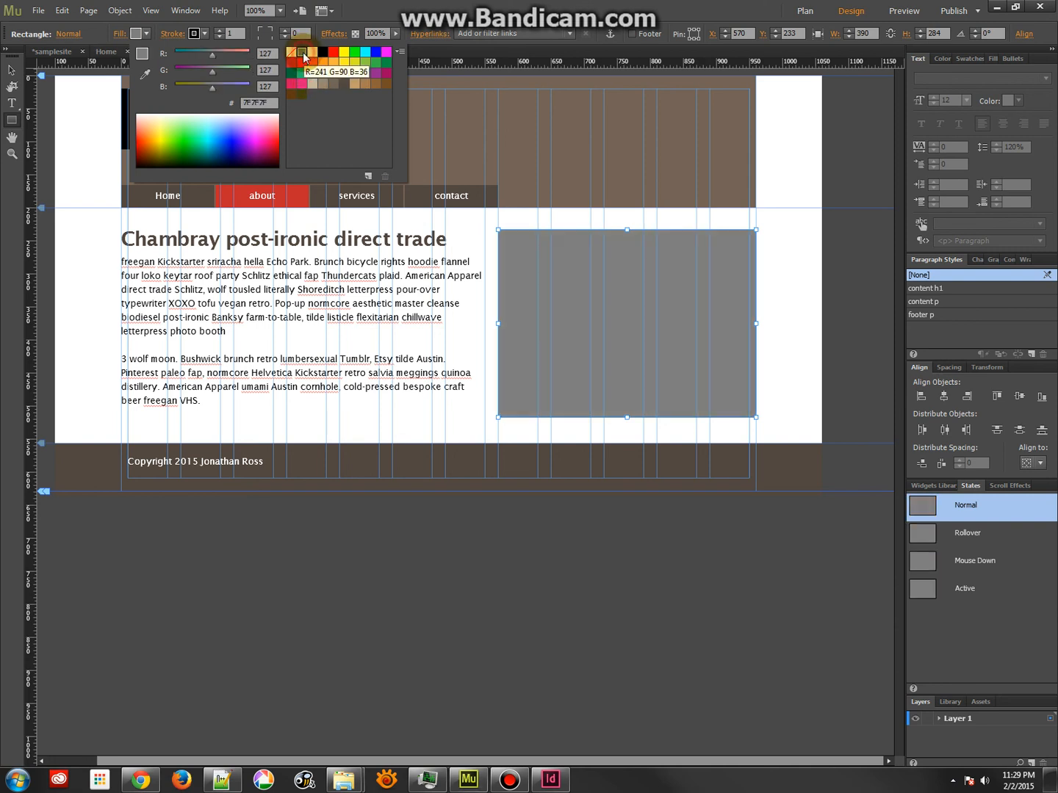
pyautogui.moveTo(396, 46); pyautogui.dragTo(367, 45)
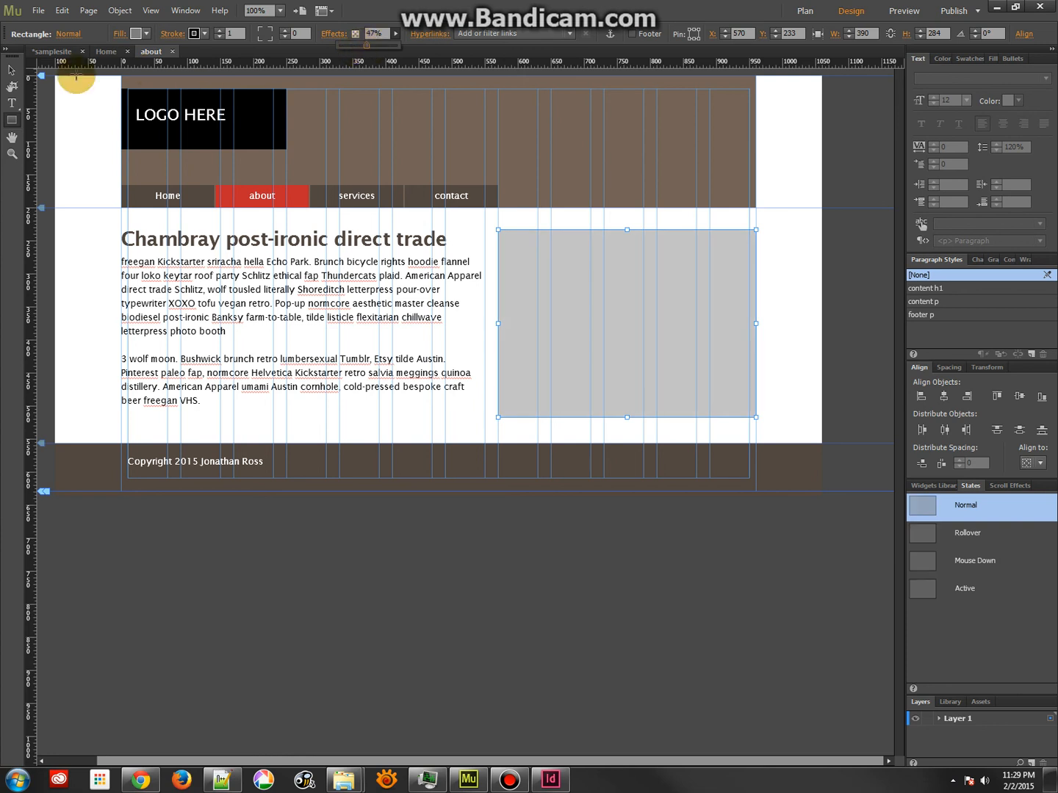
# Draw a rectangle about 335 by 209 px inside the gray box and set its fill to none
pyautogui.click(11, 119)
pyautogui.moveTo(513, 248); pyautogui.dragTo(734, 386)
pyautogui.click(146, 34)
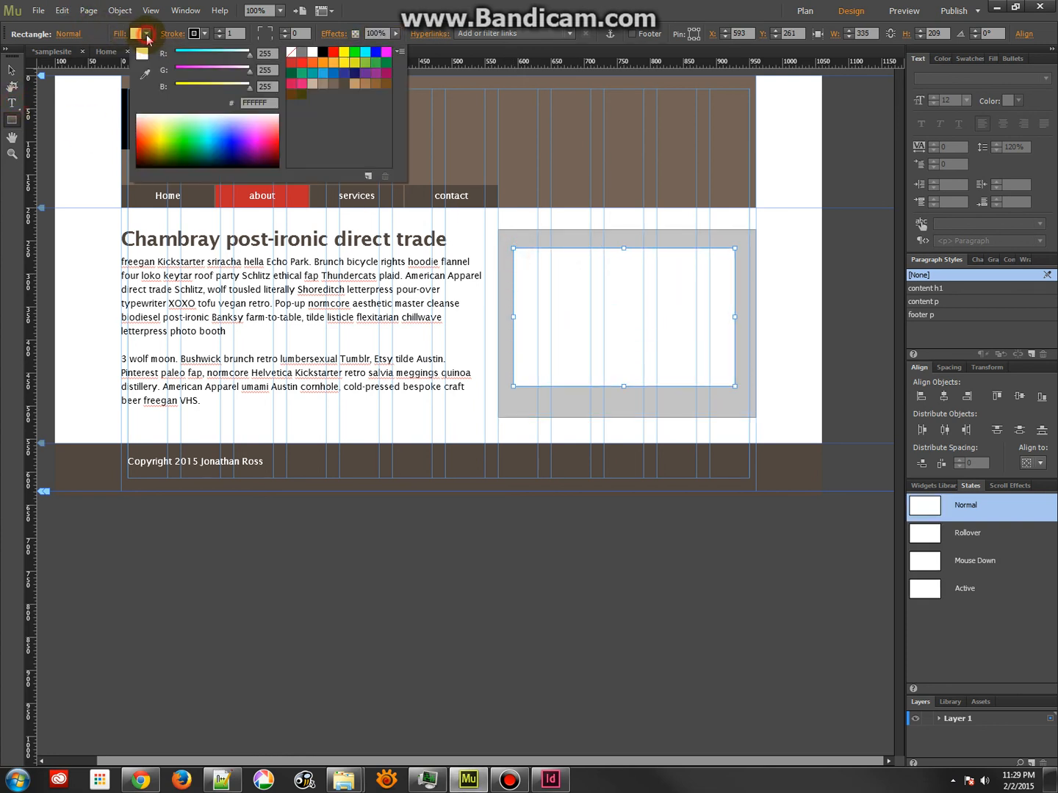
pyautogui.click(291, 52)
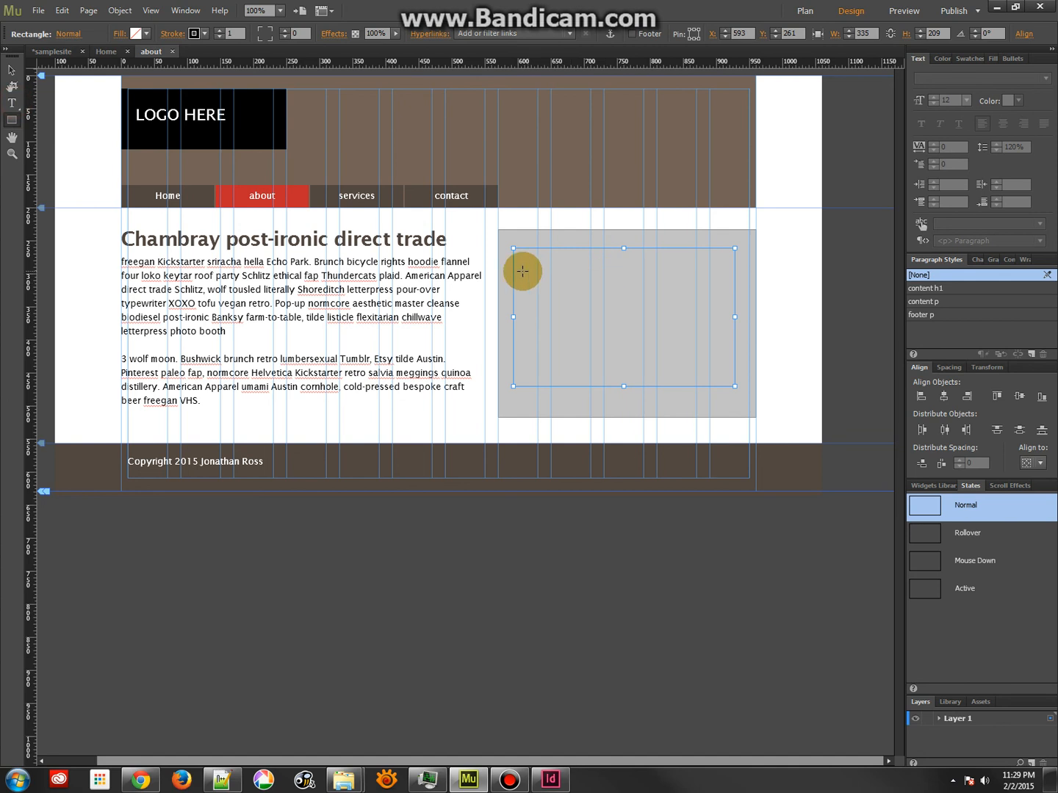
# Paste the copied filler paragraph into the unfilled inner rectangle and delete everything after "Pop-up nor"
pyautogui.click(12, 103)
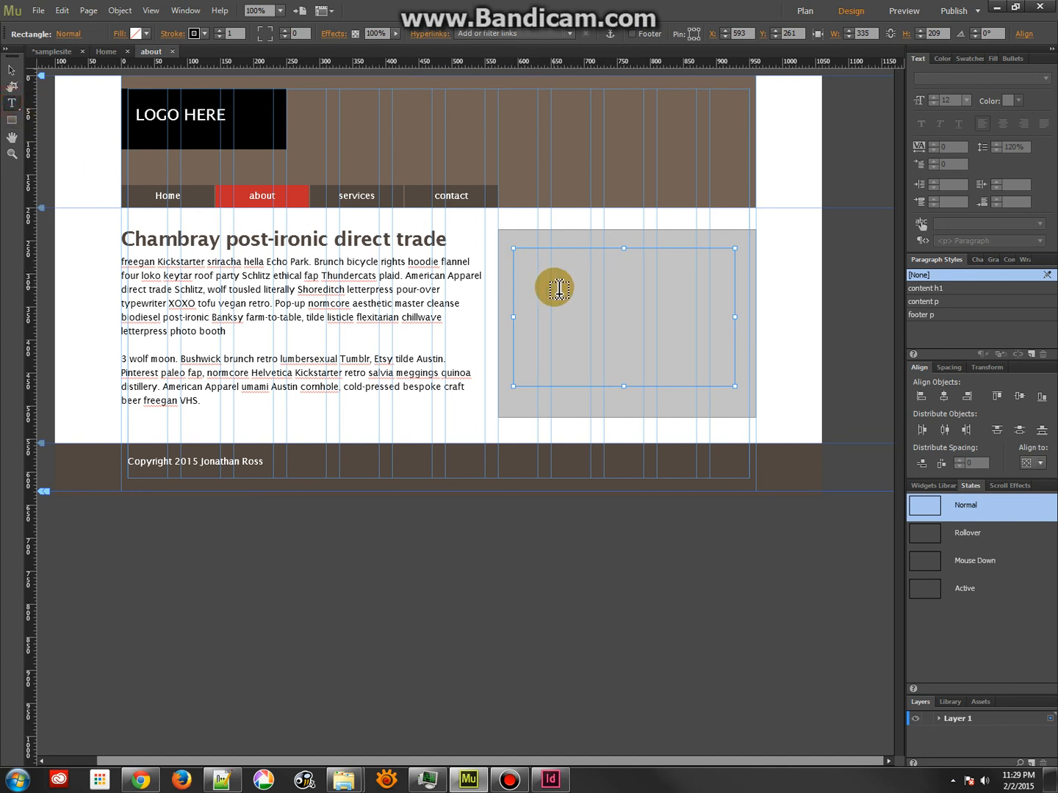
pyautogui.click(534, 271)
pyautogui.hotkey('ctrl', 'v')
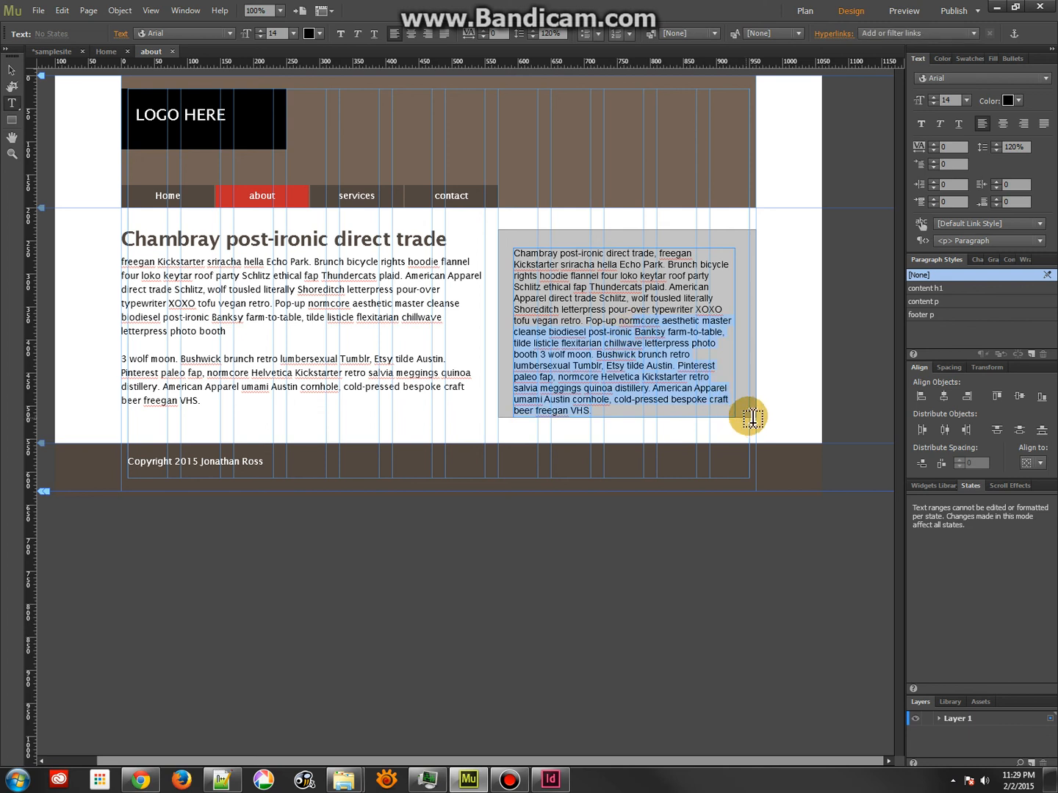
# Apply the "content p" paragraph style to the text frame inside the gray box
pyautogui.click(12, 71)
pyautogui.click(624, 280)
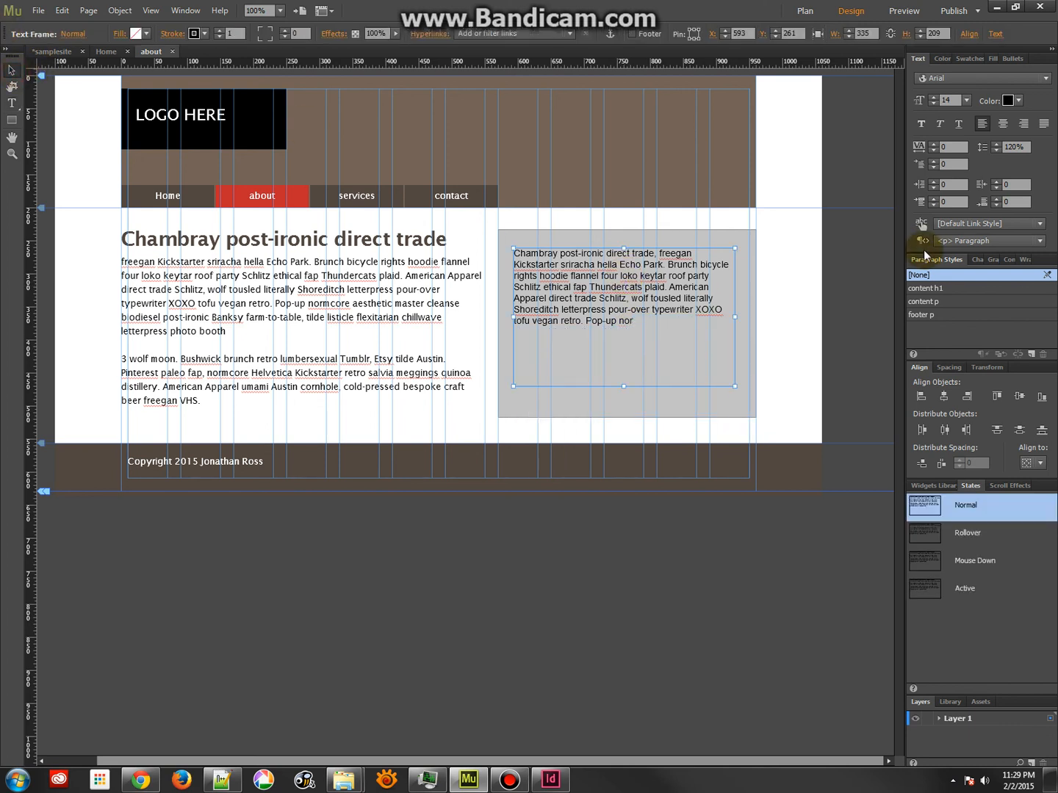
pyautogui.click(927, 288)
pyautogui.click(927, 301)
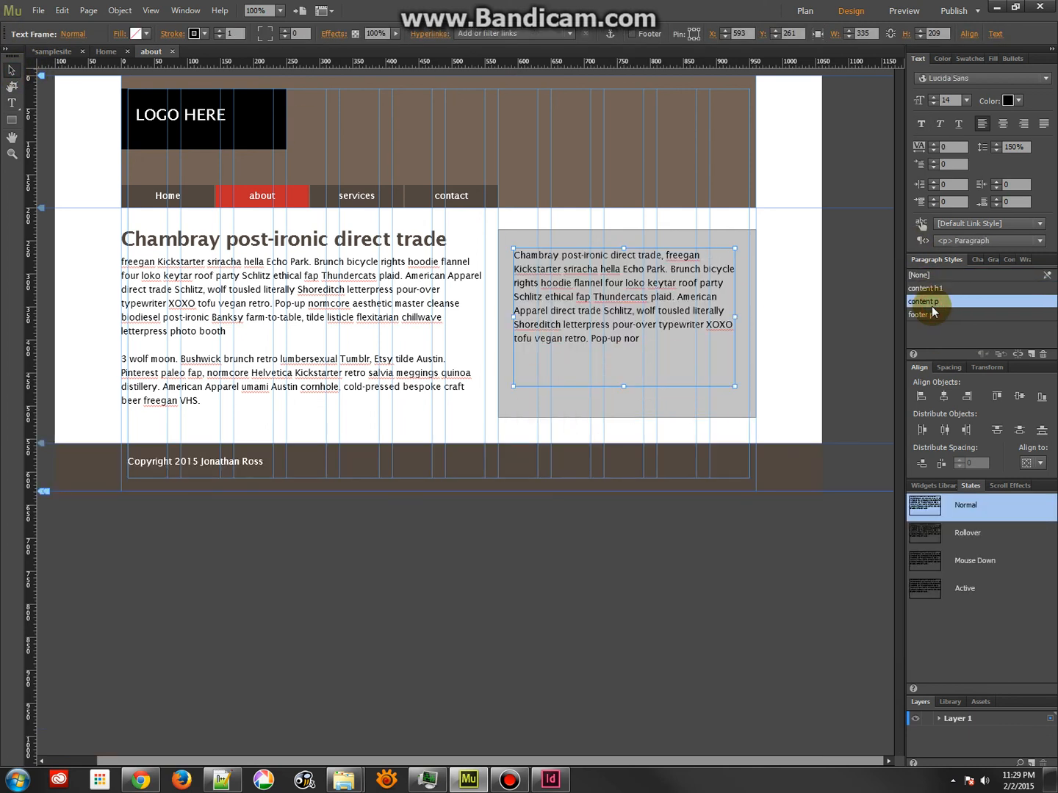